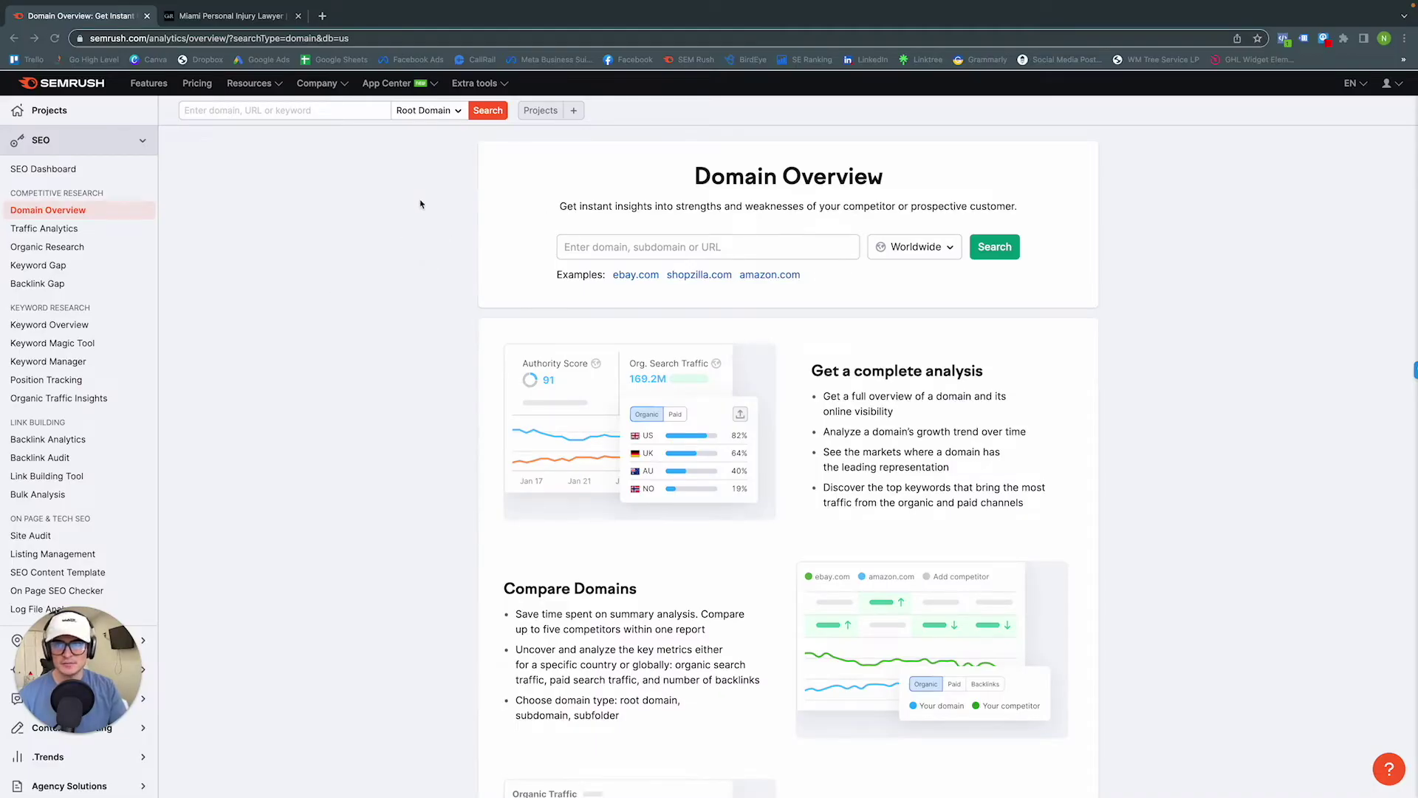
{"action": "left_click", "coordinate": [214, 16]}
{"action": "left_click", "coordinate": [201, 35]}
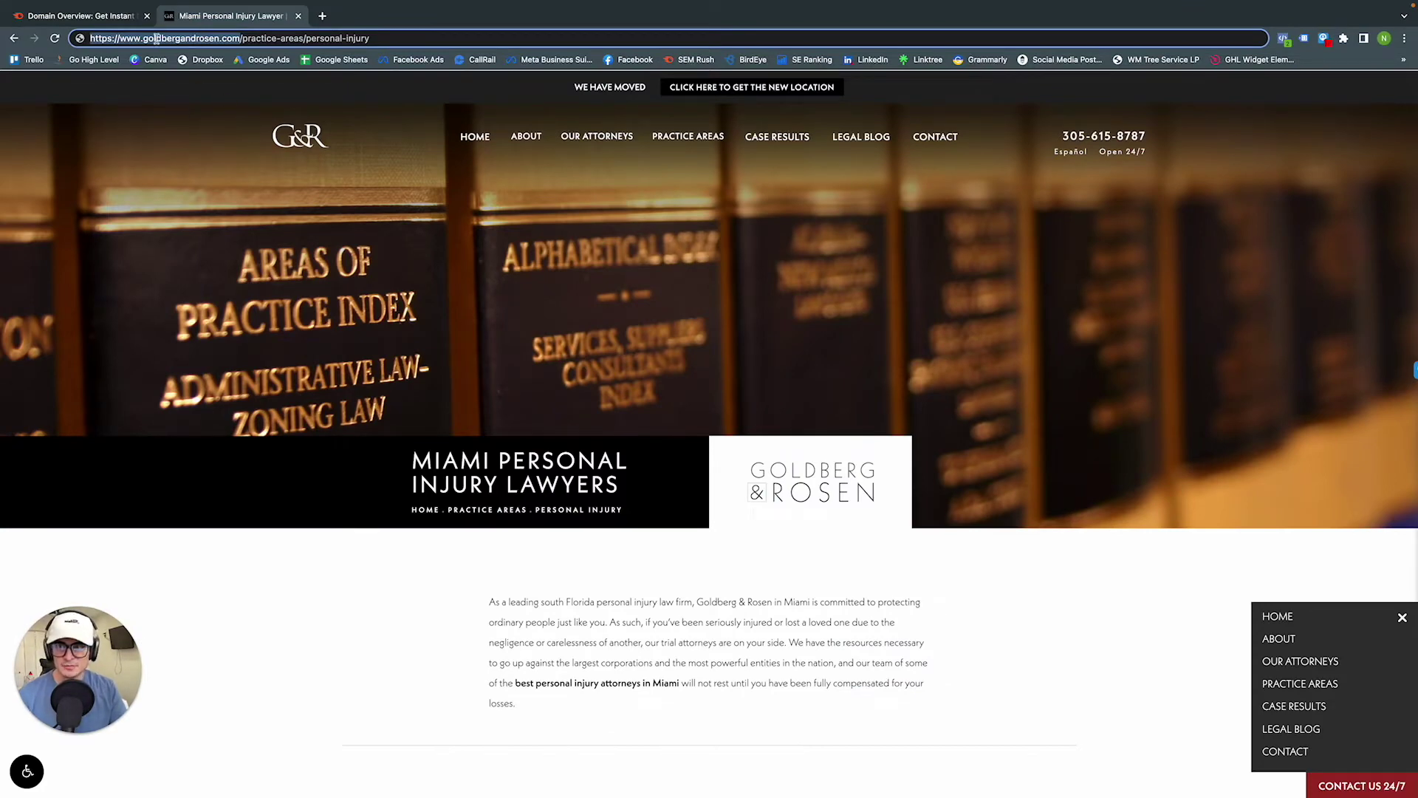
{"action": "left_click", "coordinate": [103, 20]}
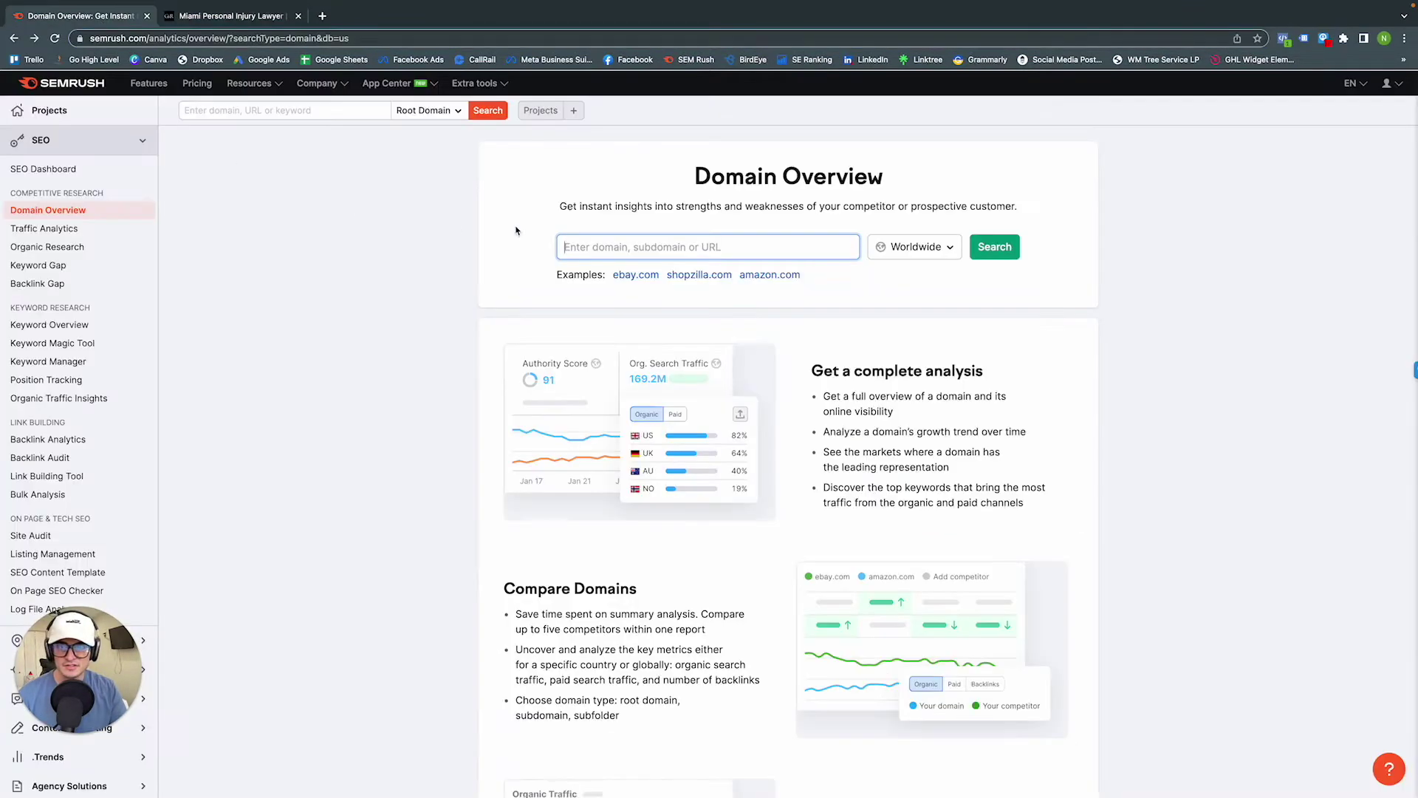
{"action": "left_click", "coordinate": [587, 252]}
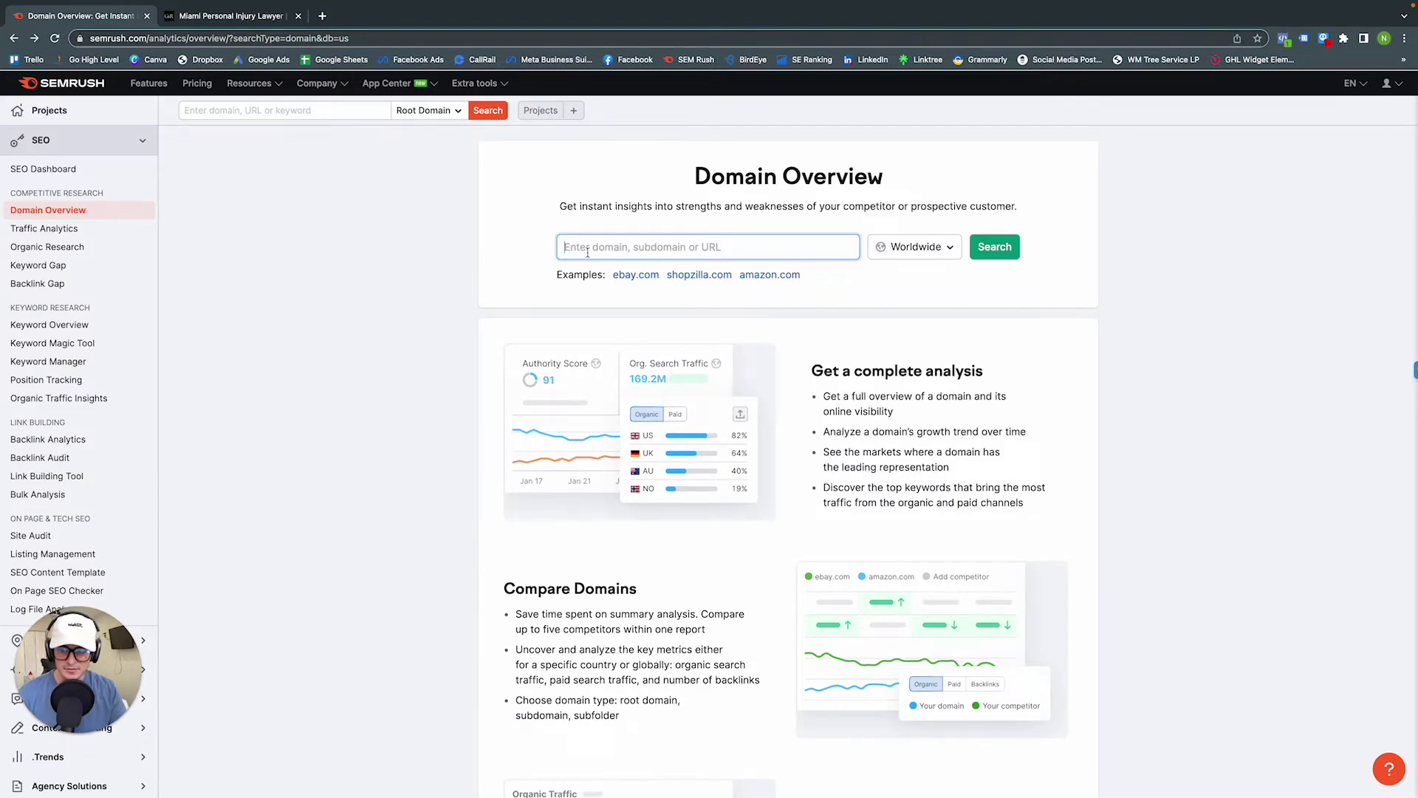
{"action": "type", "text": "https://www.goldbergandrosen.com/"}
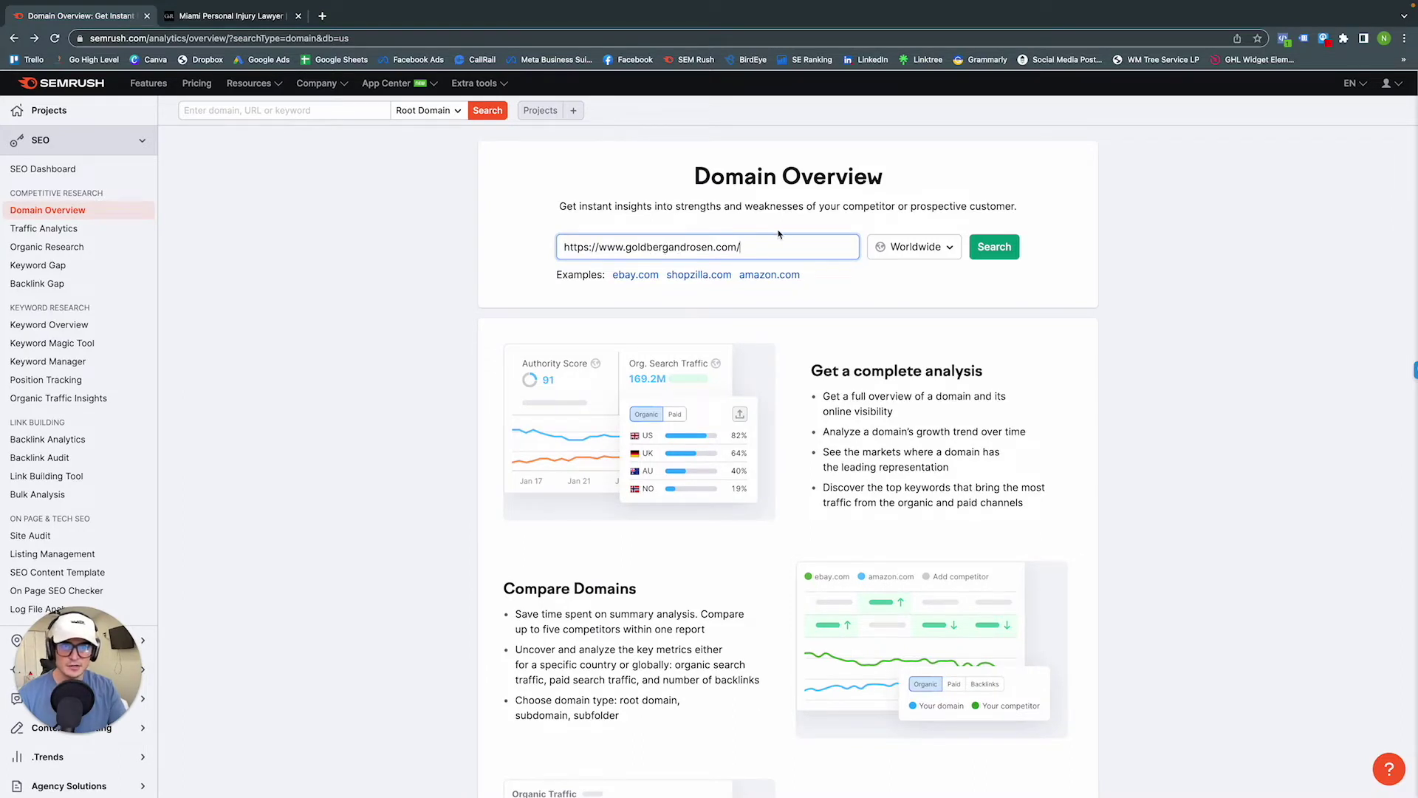
Set the Domain Overview database to United States and run the search
{"action": "left_click", "coordinate": [898, 251]}
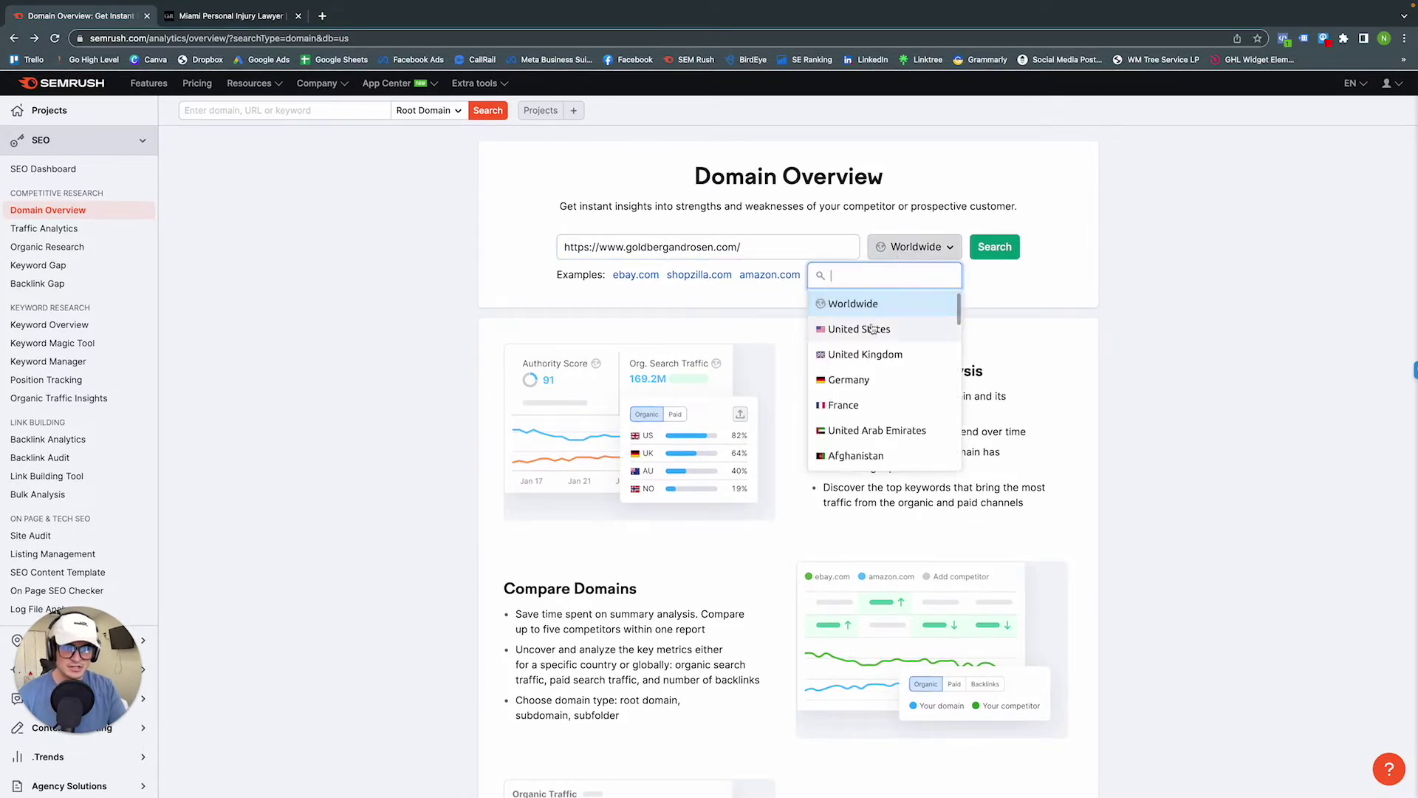
{"action": "left_click", "coordinate": [872, 329]}
{"action": "left_click", "coordinate": [994, 251]}
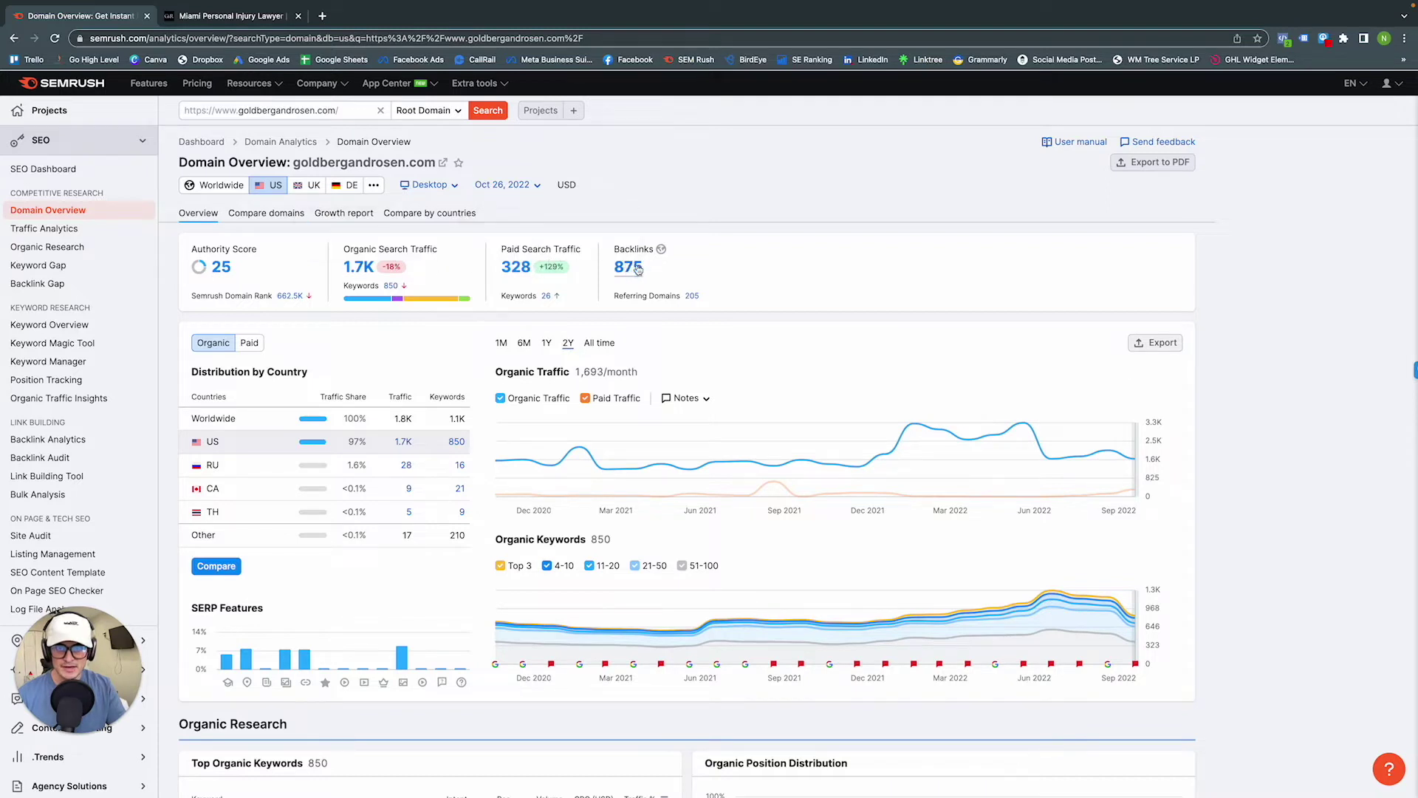
Go to the domain's paid search section and examine the Paid Position Distribution for positions 1, 2-3 and other
{"action": "mouse_move", "coordinate": [679, 618]}
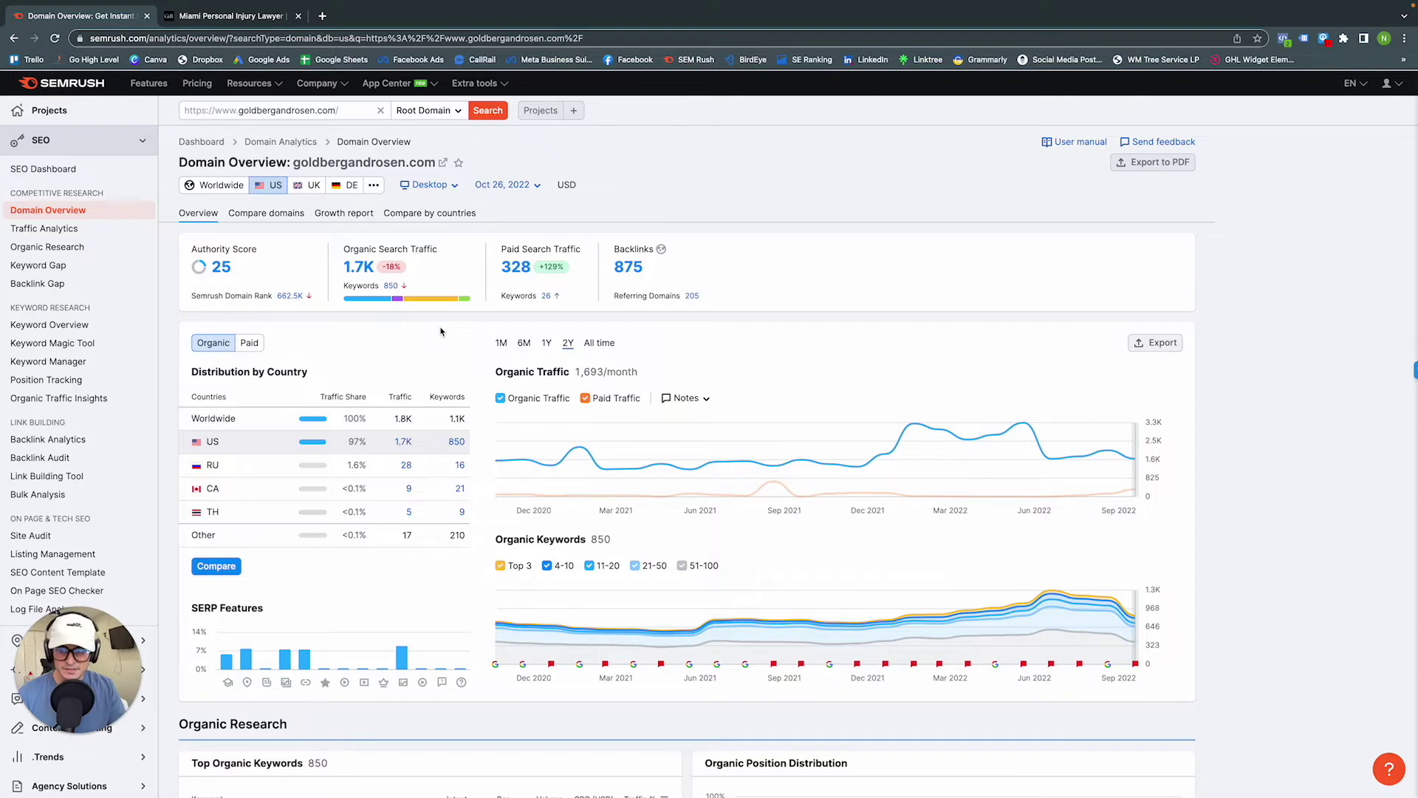
{"action": "mouse_move", "coordinate": [529, 253]}
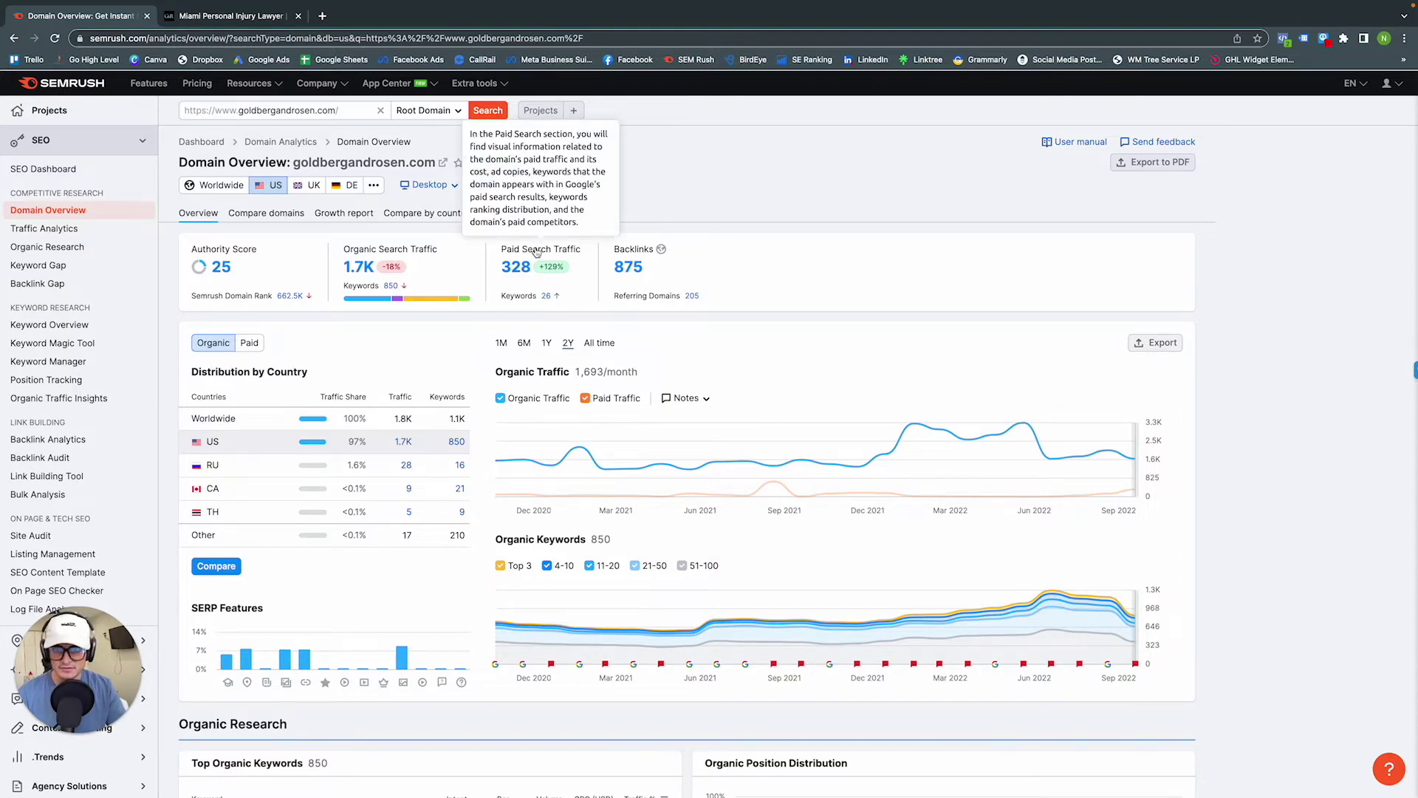
{"action": "left_click", "coordinate": [536, 253]}
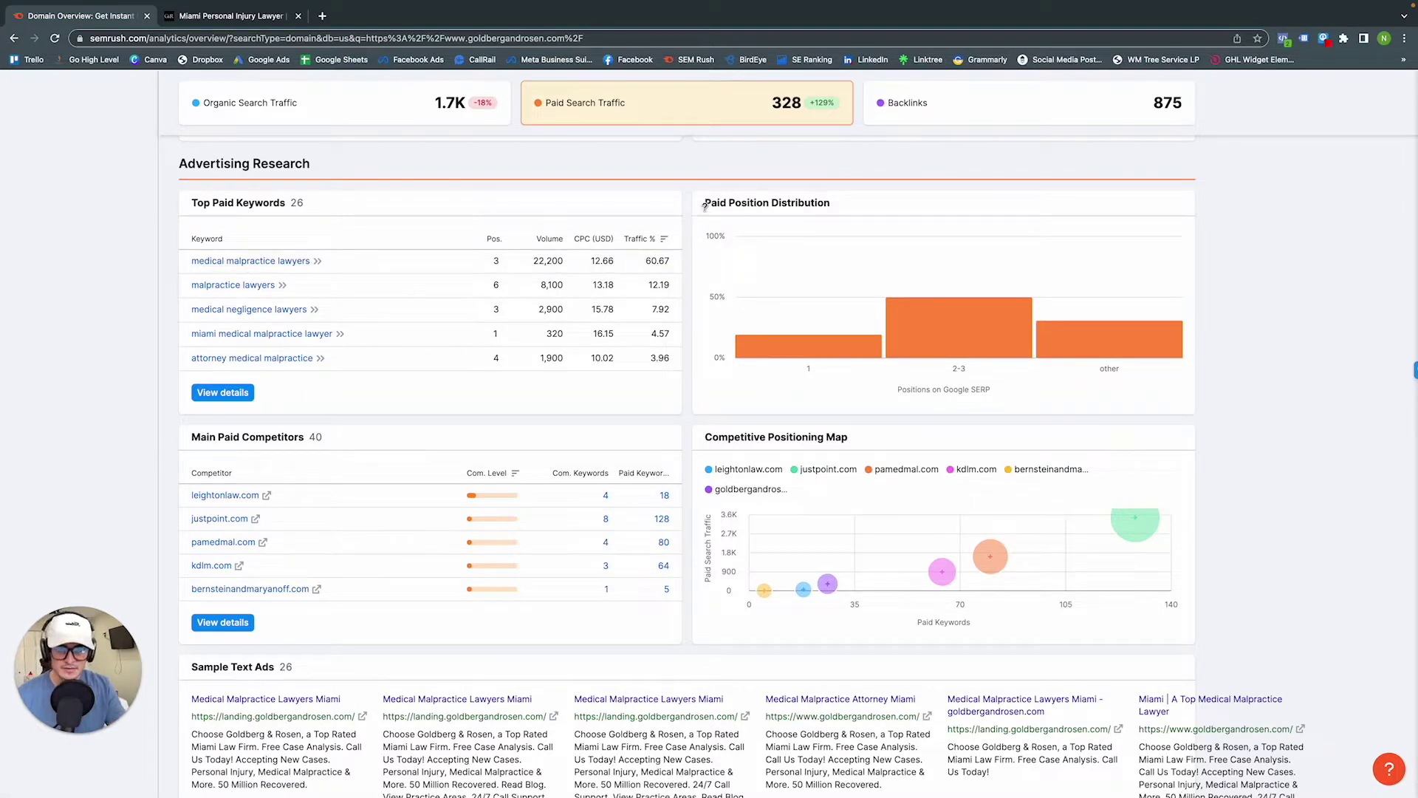
{"action": "mouse_move", "coordinate": [737, 204]}
{"action": "mouse_move", "coordinate": [741, 344]}
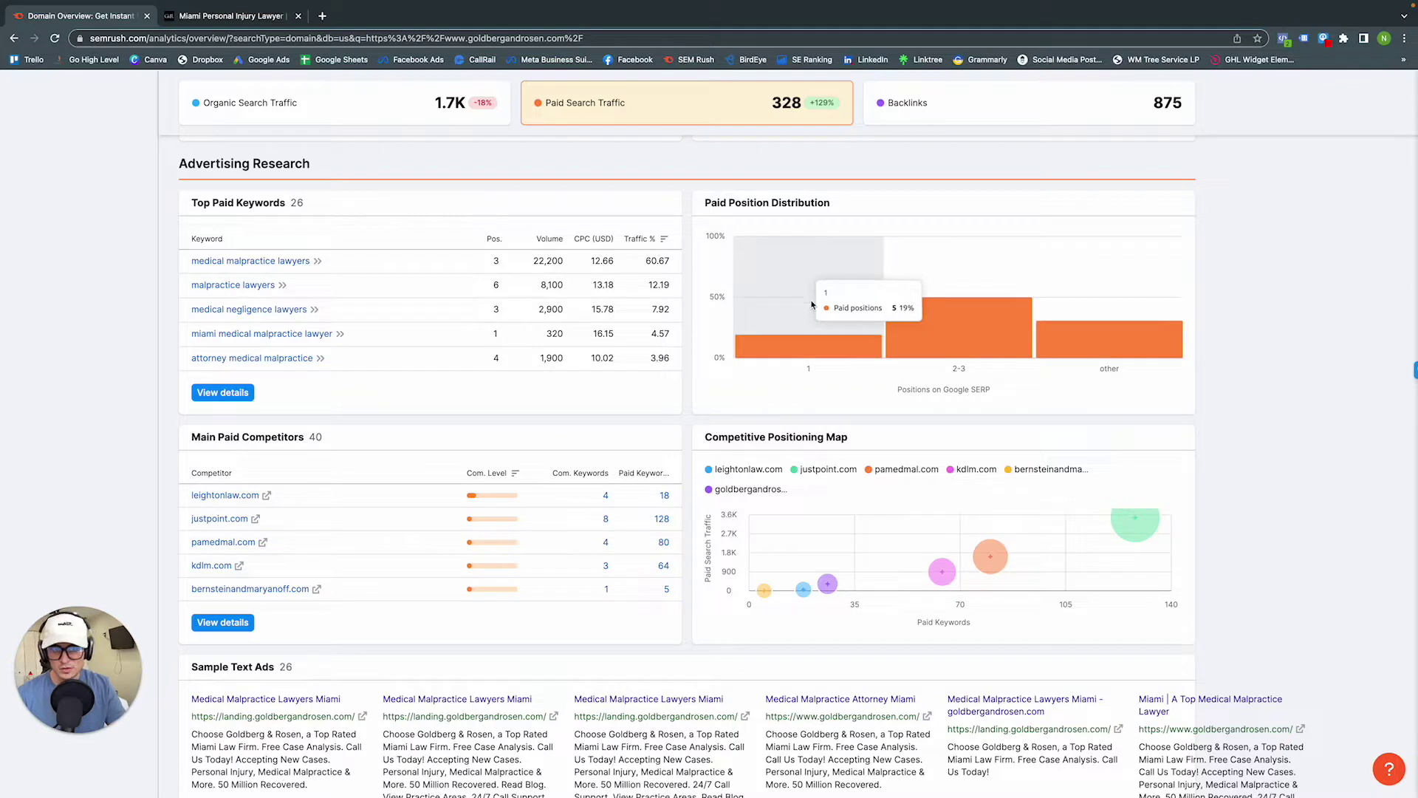
{"action": "mouse_move", "coordinate": [970, 330]}
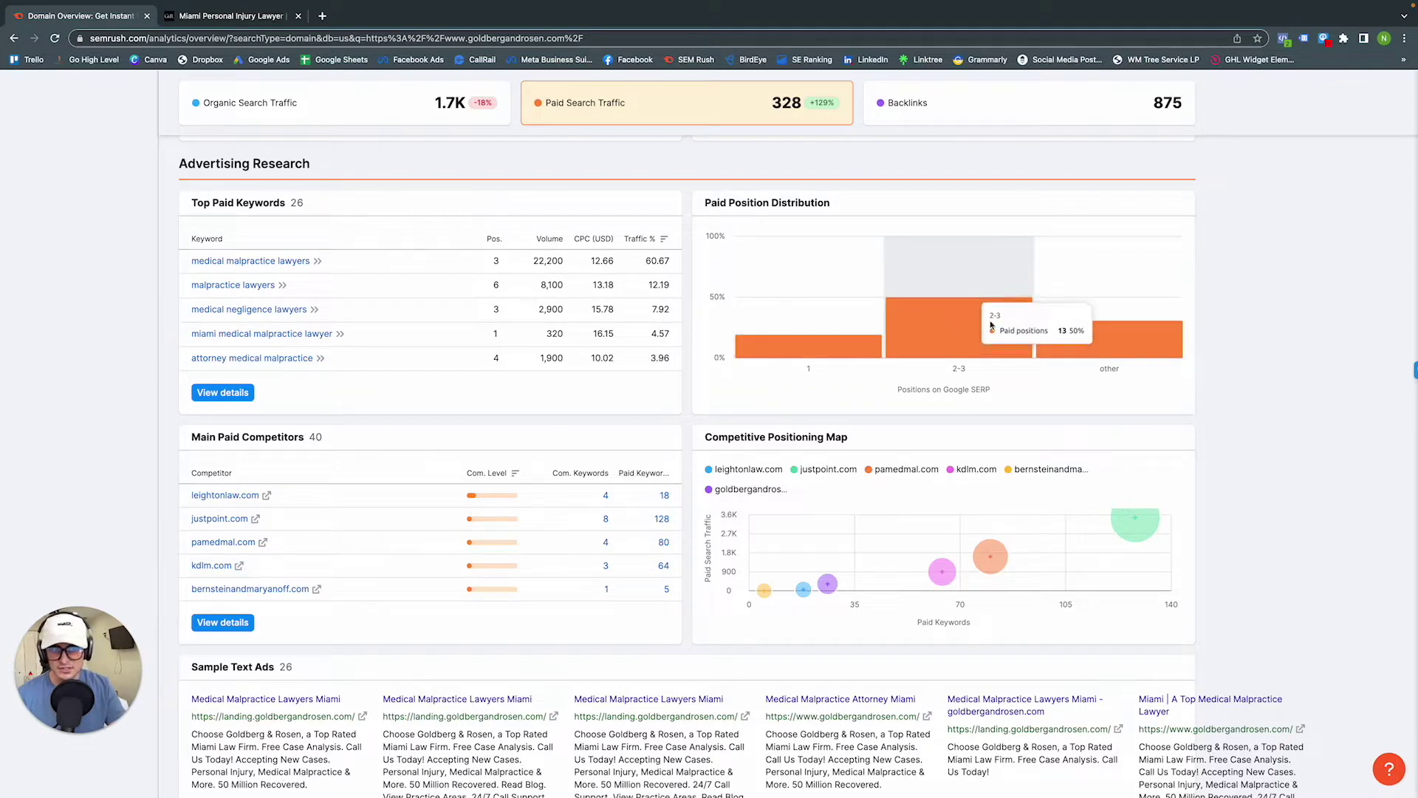
{"action": "mouse_move", "coordinate": [801, 345]}
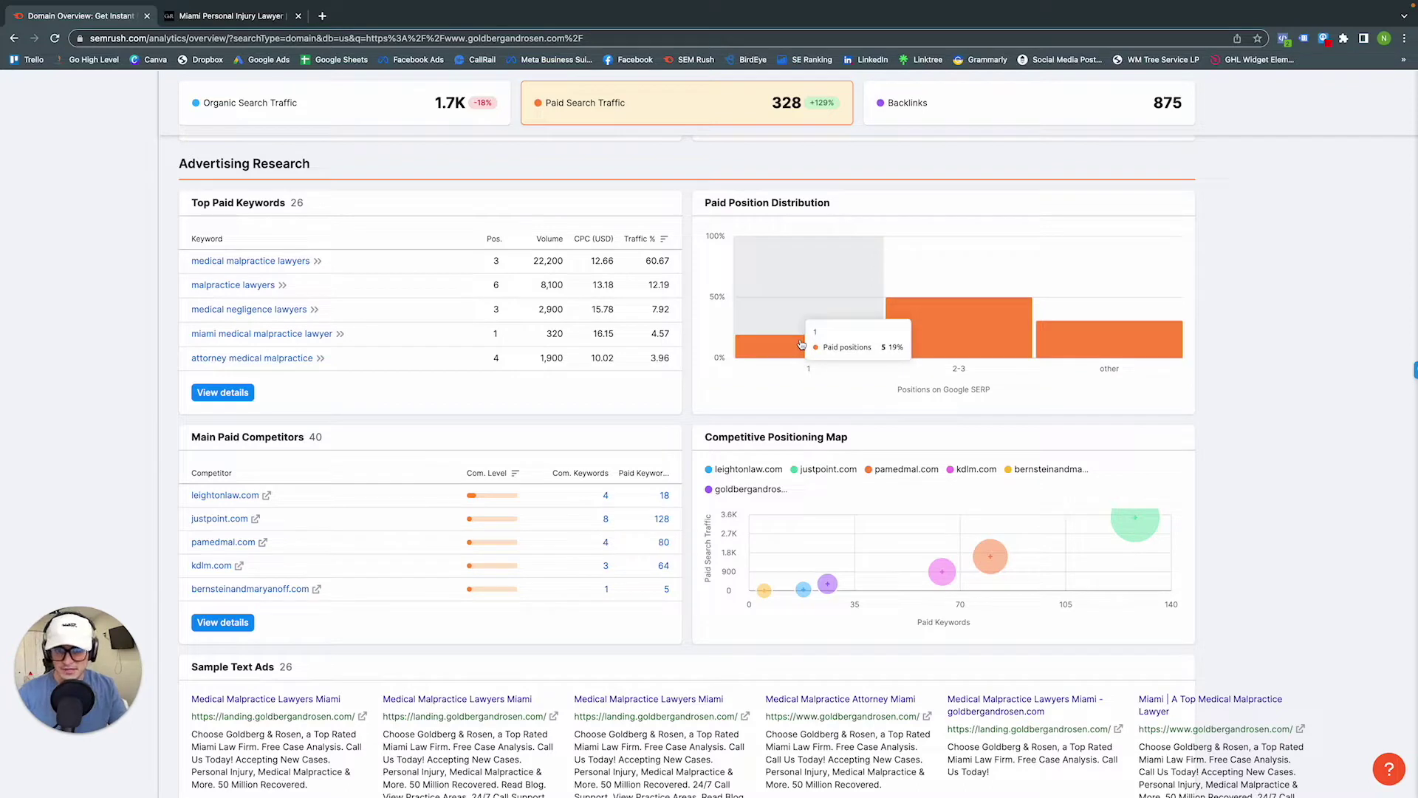
{"action": "mouse_move", "coordinate": [889, 330]}
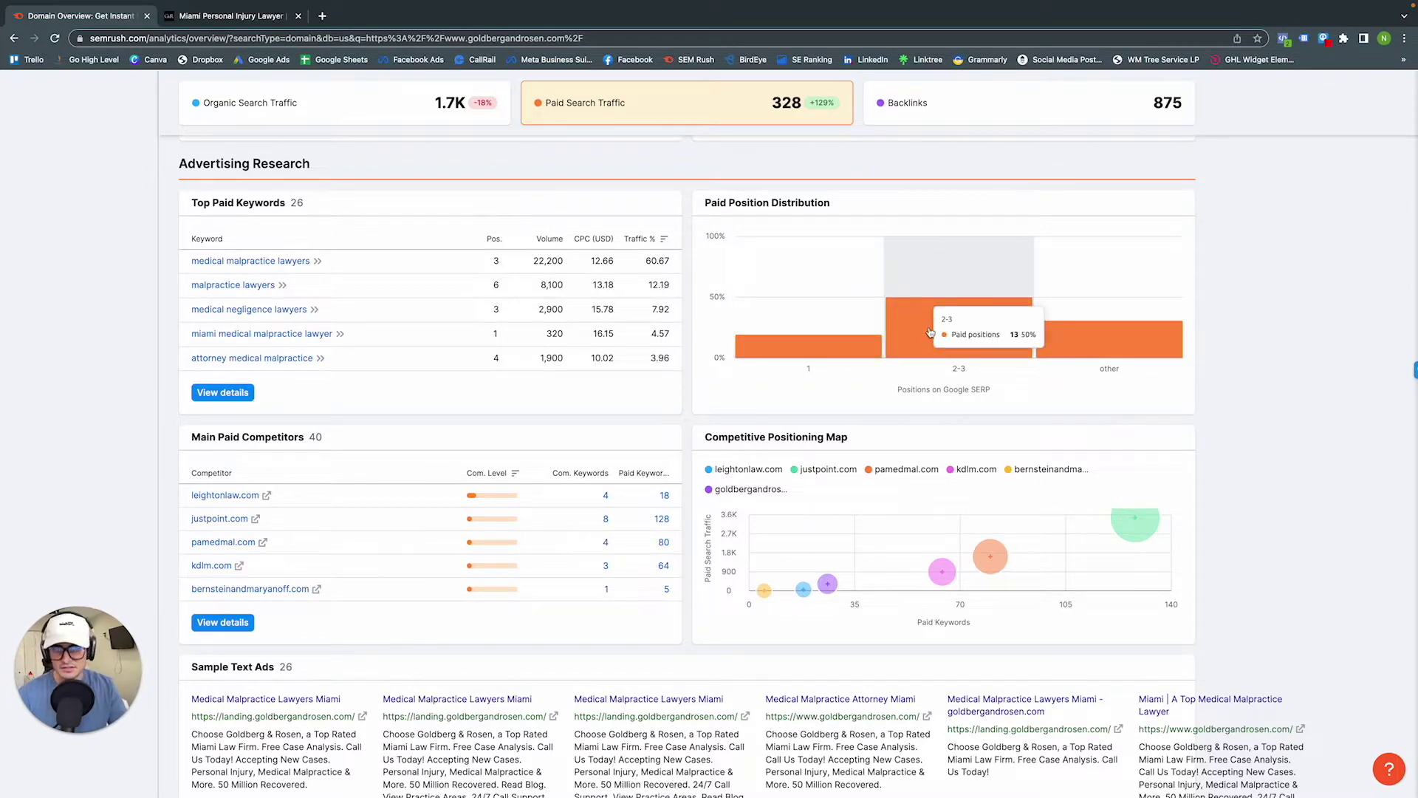
{"action": "mouse_move", "coordinate": [1092, 337]}
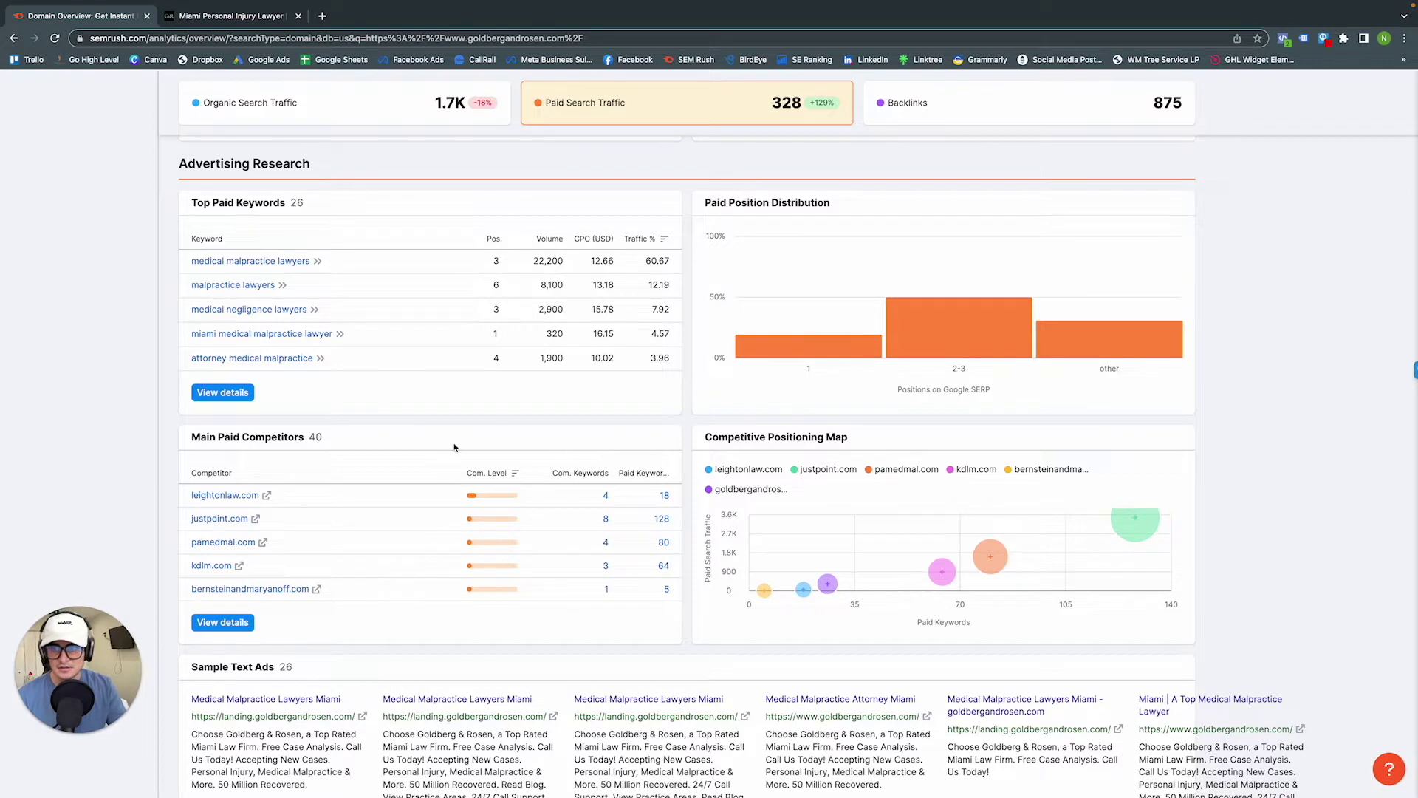
Examine the Main Paid Competitors table and compare goldbergandrosen.com with justpoint.com in the Competitive Positioning Map
{"action": "scroll", "coordinate": [443, 446], "scroll_direction": "down", "scroll_amount": 1}
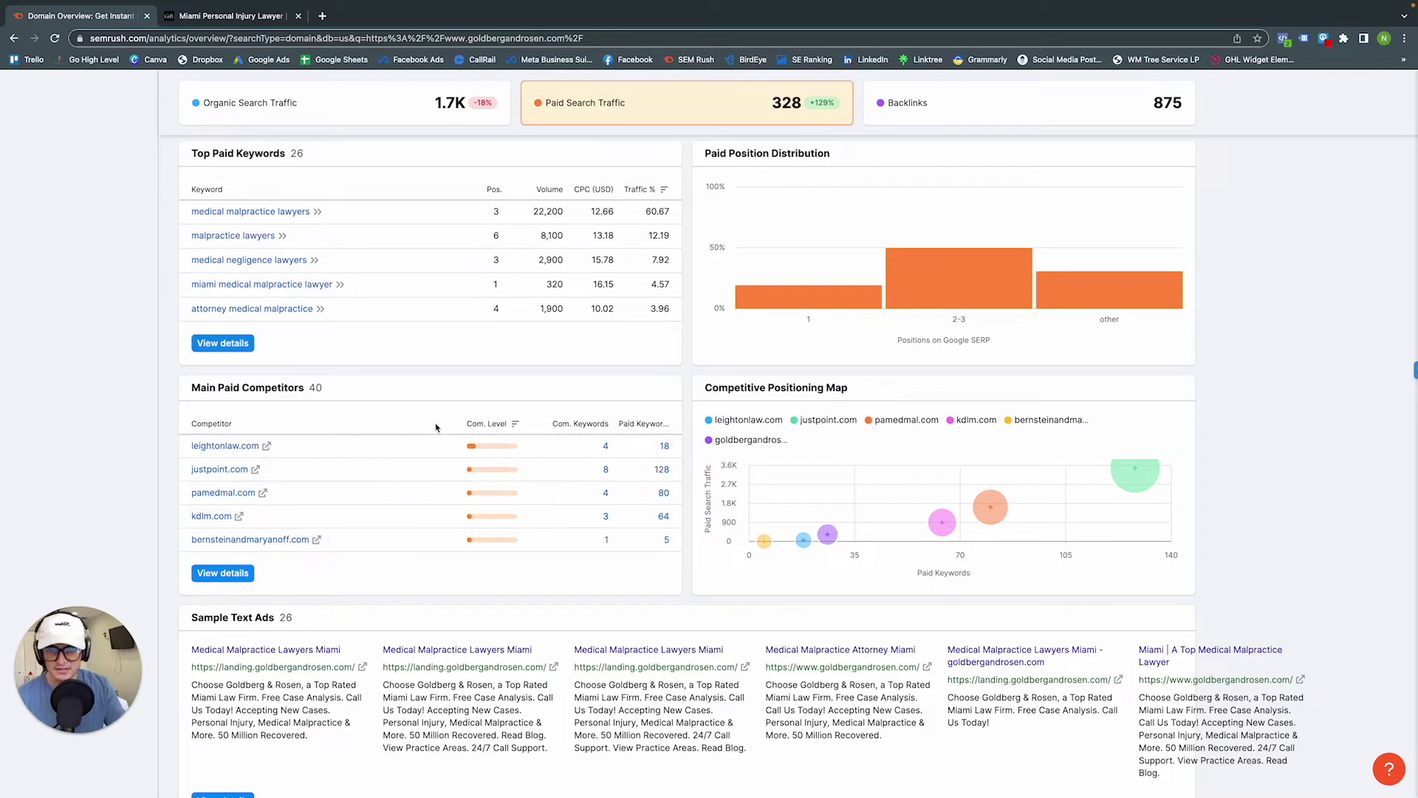
{"action": "mouse_move", "coordinate": [578, 422]}
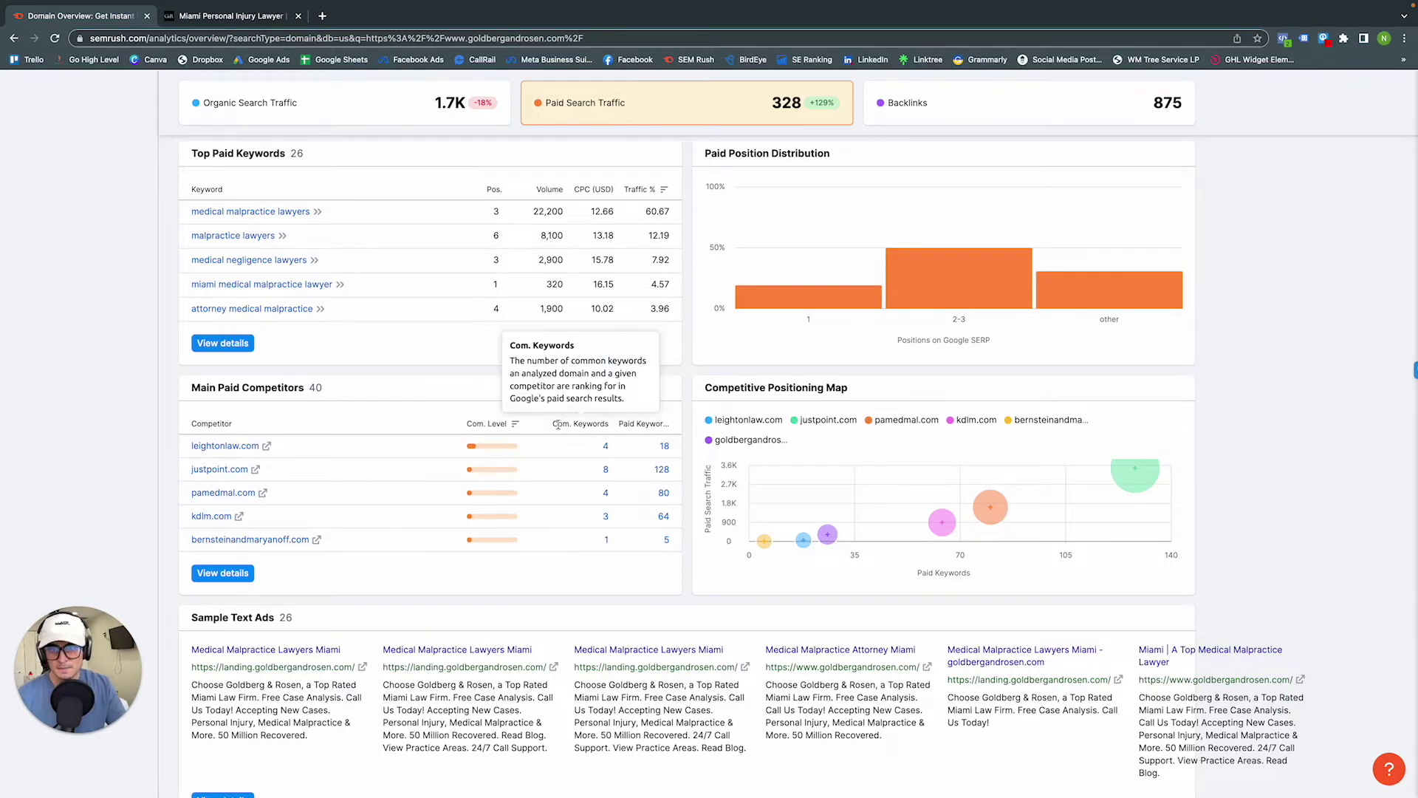
{"action": "mouse_move", "coordinate": [651, 419]}
{"action": "scroll", "coordinate": [651, 418], "scroll_direction": "down", "scroll_amount": 1}
{"action": "scroll", "coordinate": [651, 419], "scroll_direction": "down", "scroll_amount": 1}
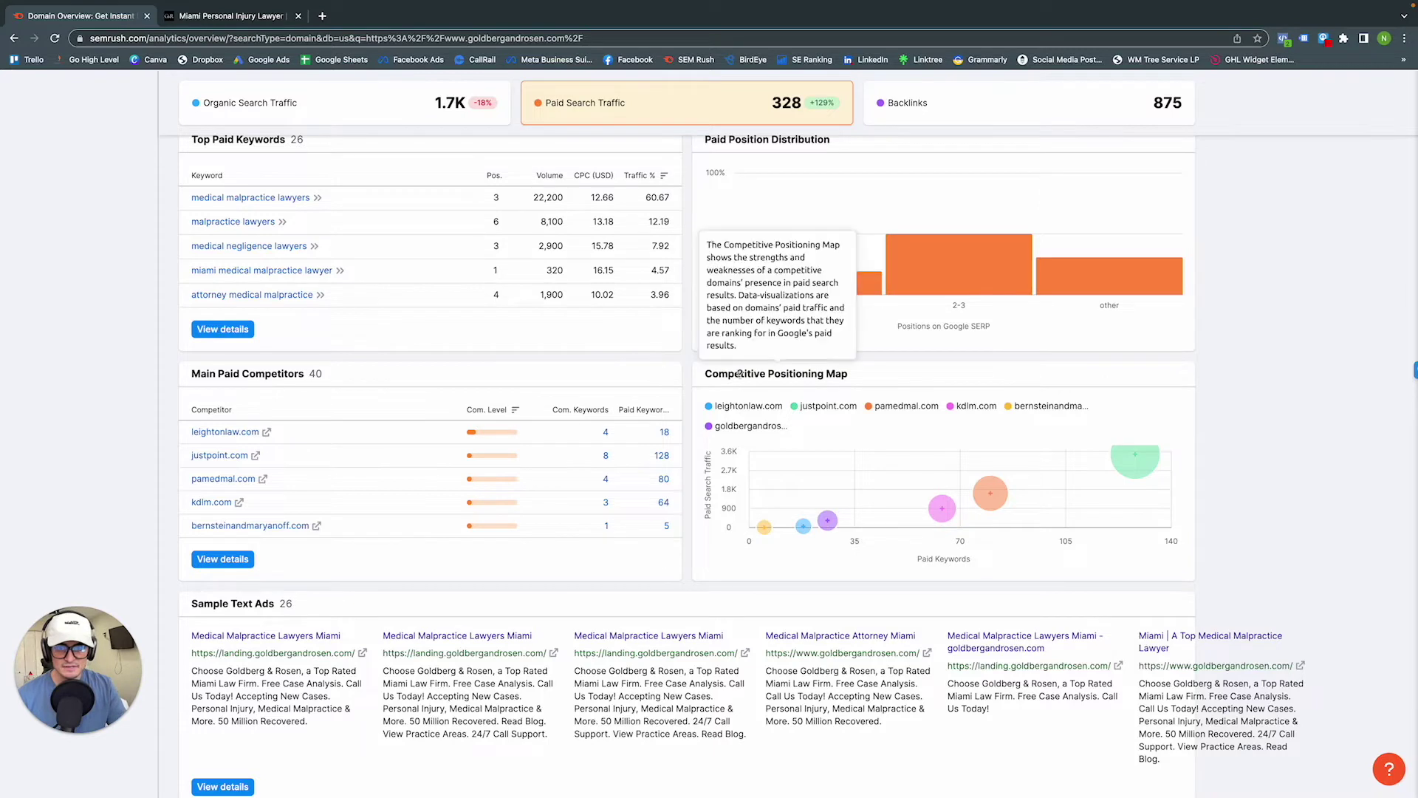
{"action": "mouse_move", "coordinate": [266, 378]}
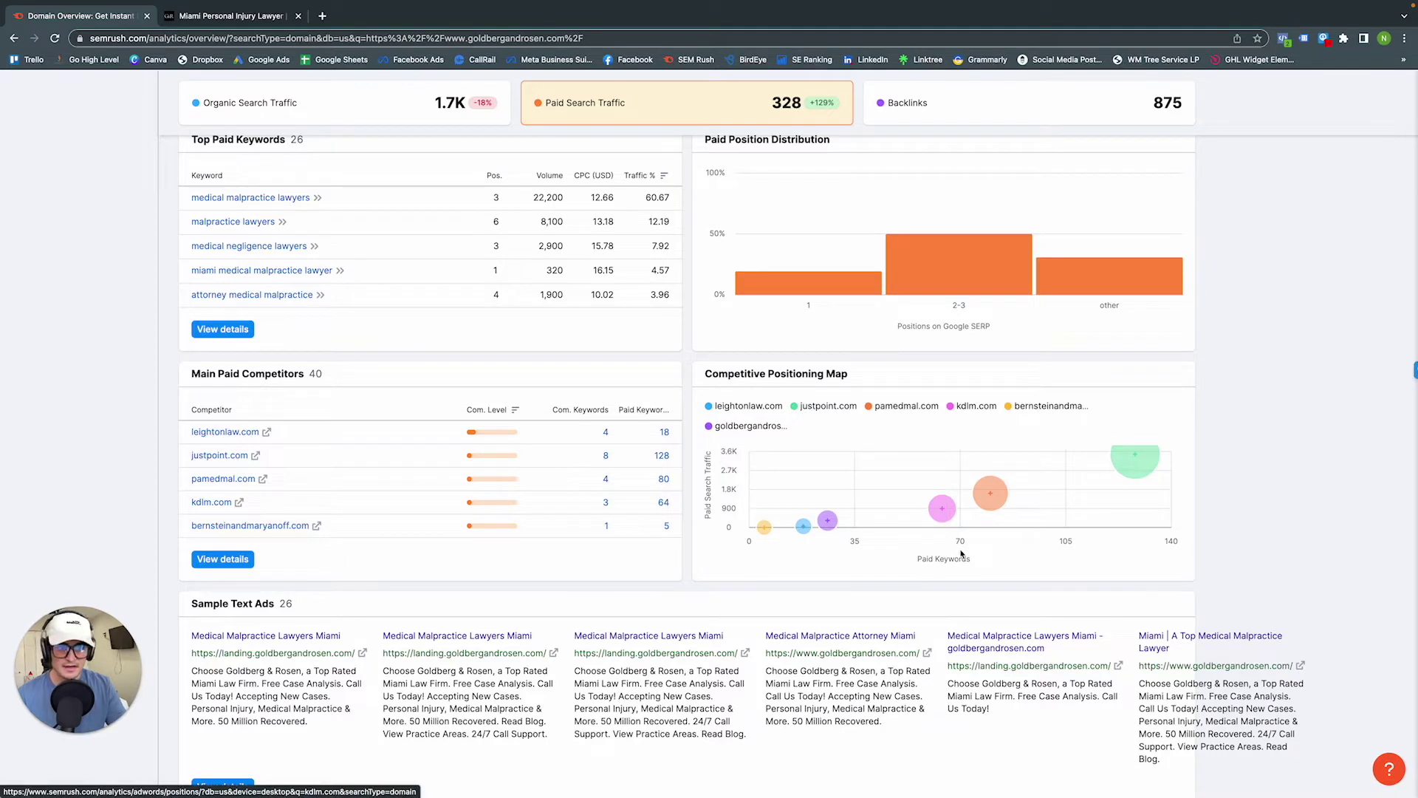
{"action": "mouse_move", "coordinate": [832, 522]}
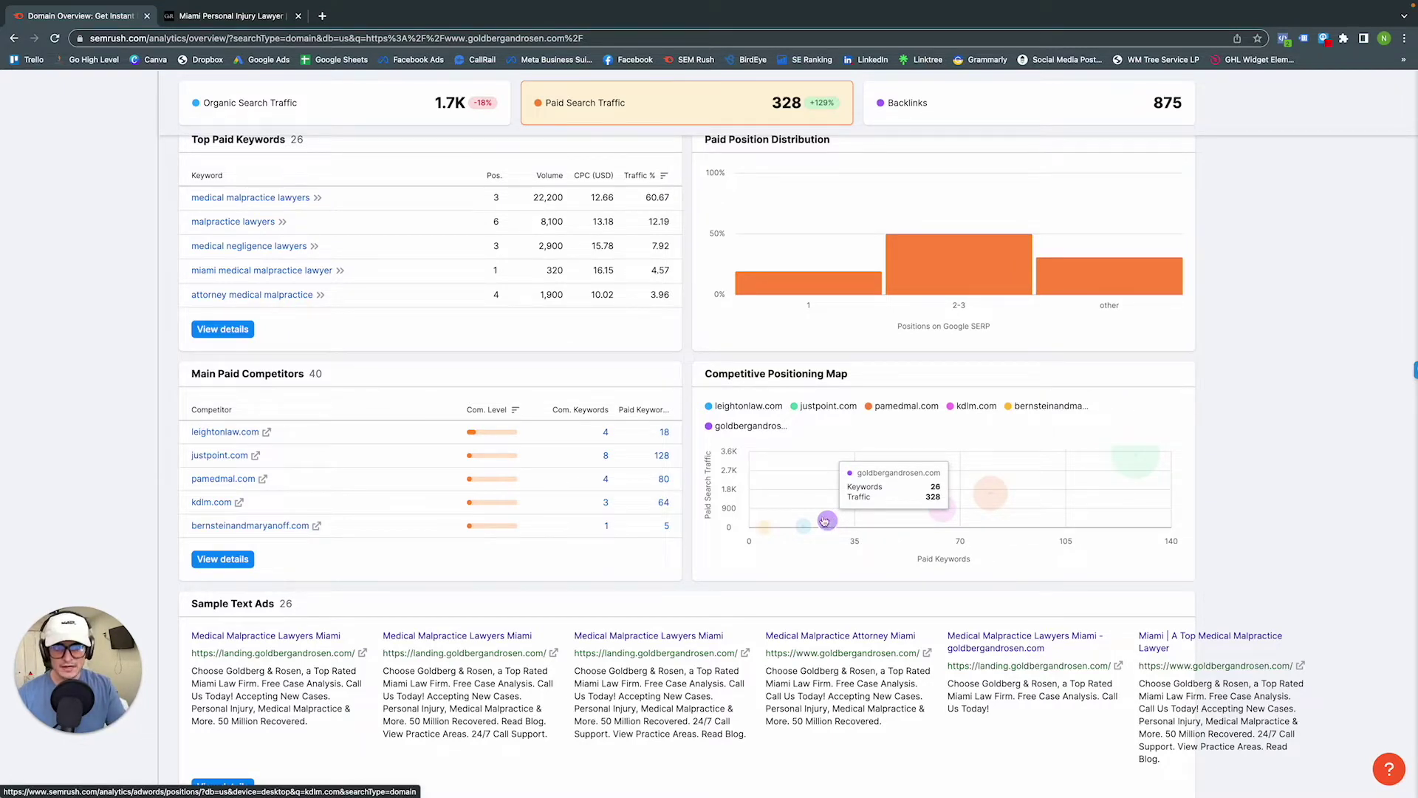
{"action": "mouse_move", "coordinate": [1136, 465]}
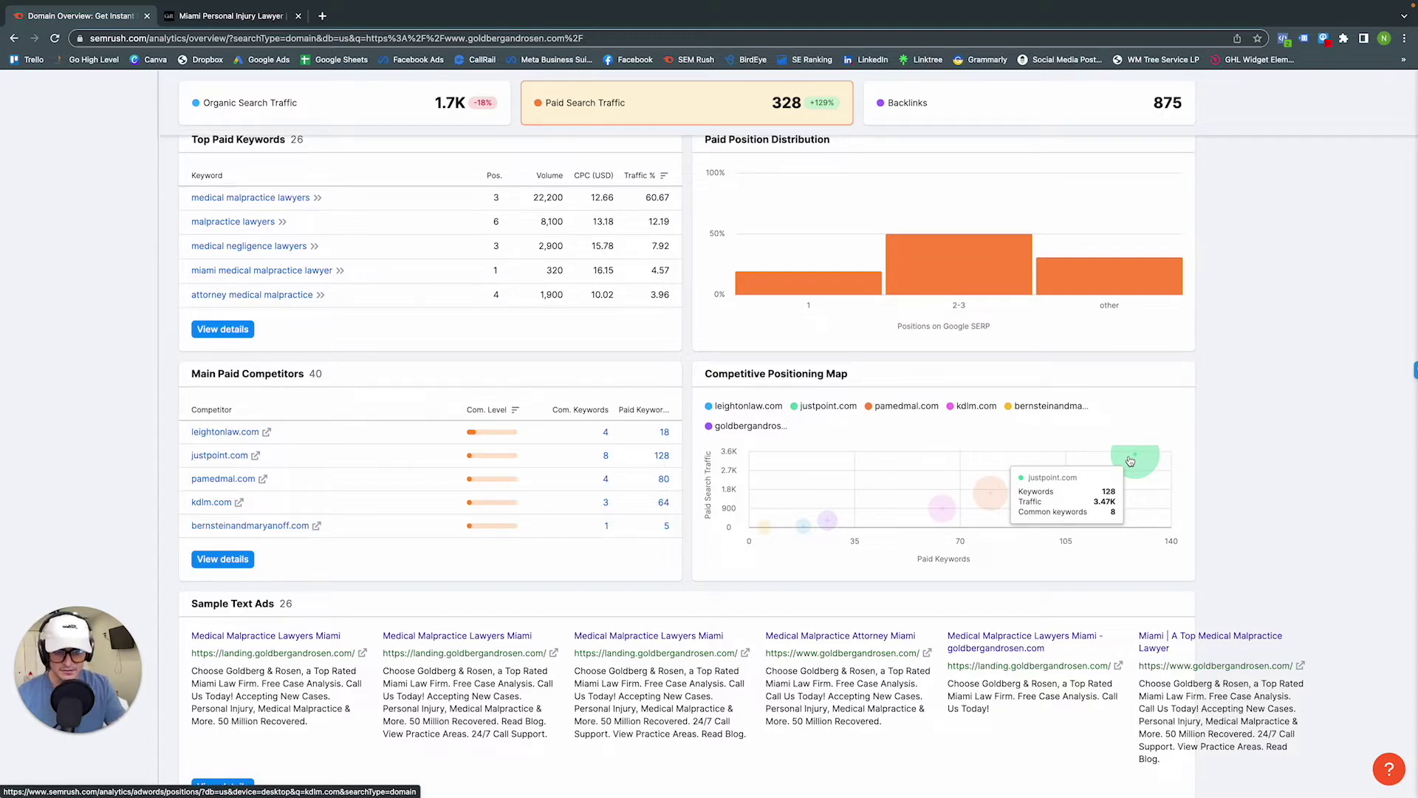
Read the domain's Sample Text Ads, focusing on the first Medical Malpractice Lawyers Miami ad
{"action": "scroll", "coordinate": [359, 562], "scroll_direction": "down", "scroll_amount": 2}
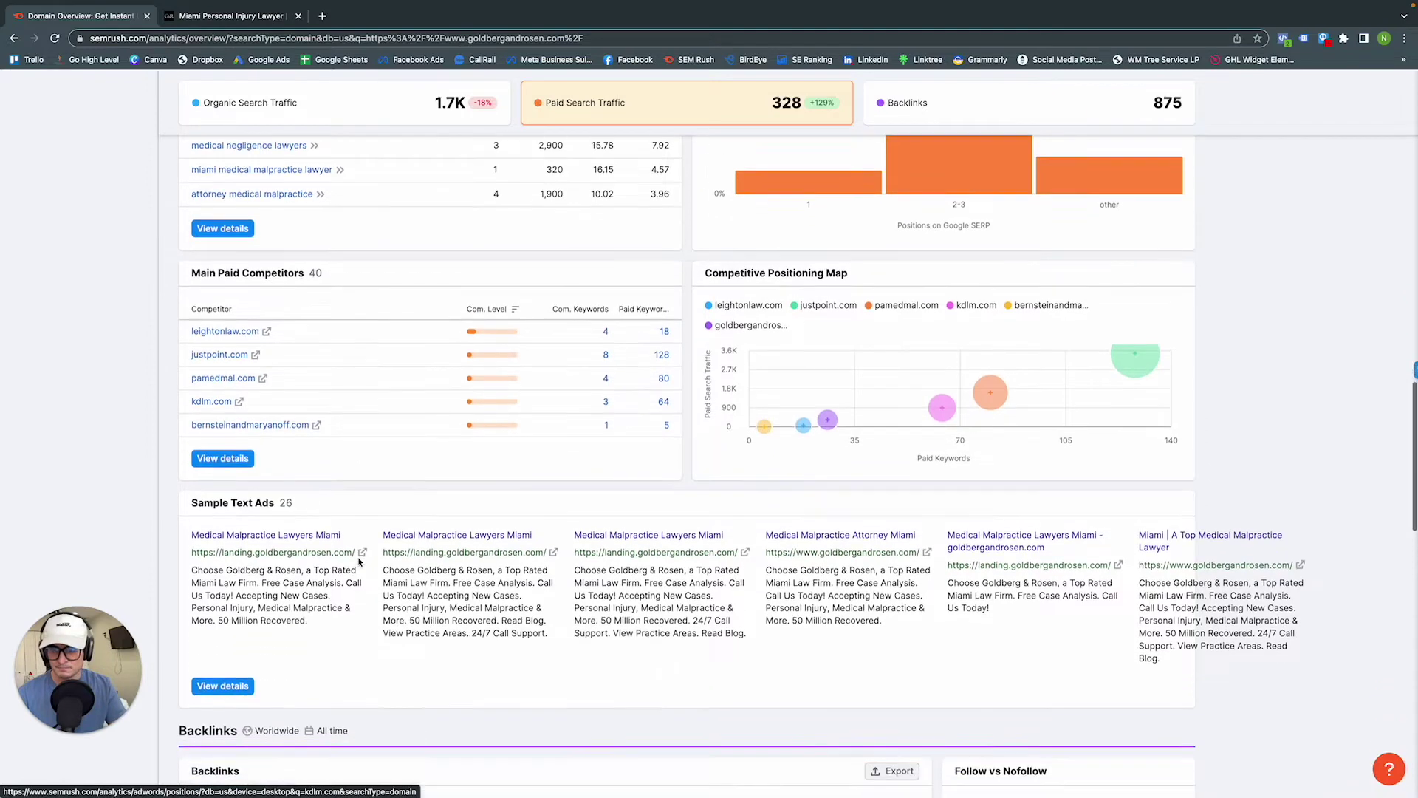
{"action": "scroll", "coordinate": [351, 555], "scroll_direction": "down", "scroll_amount": 1}
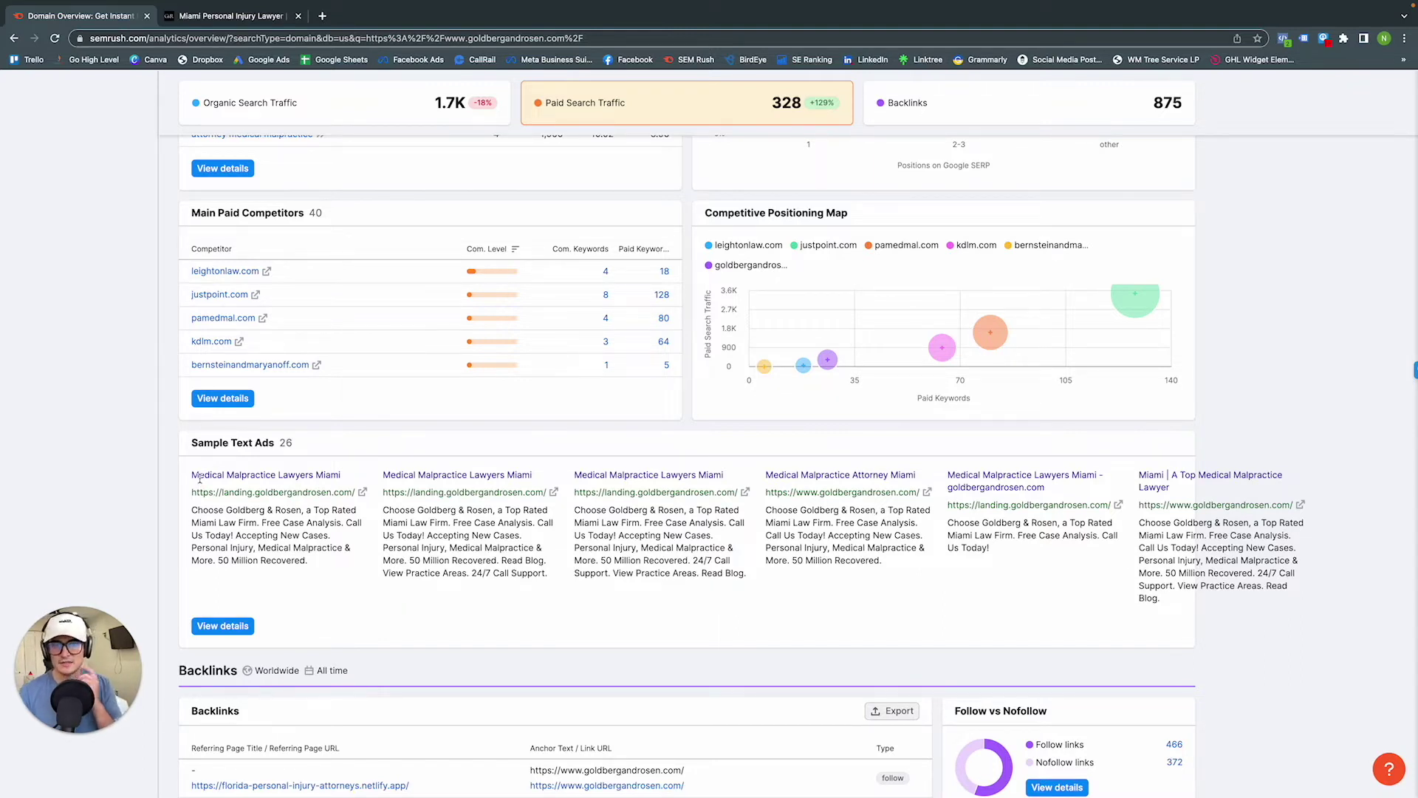
{"action": "left_click_drag", "start_coordinate": [303, 561], "coordinate": [207, 487]}
{"action": "left_click", "coordinate": [254, 527]}
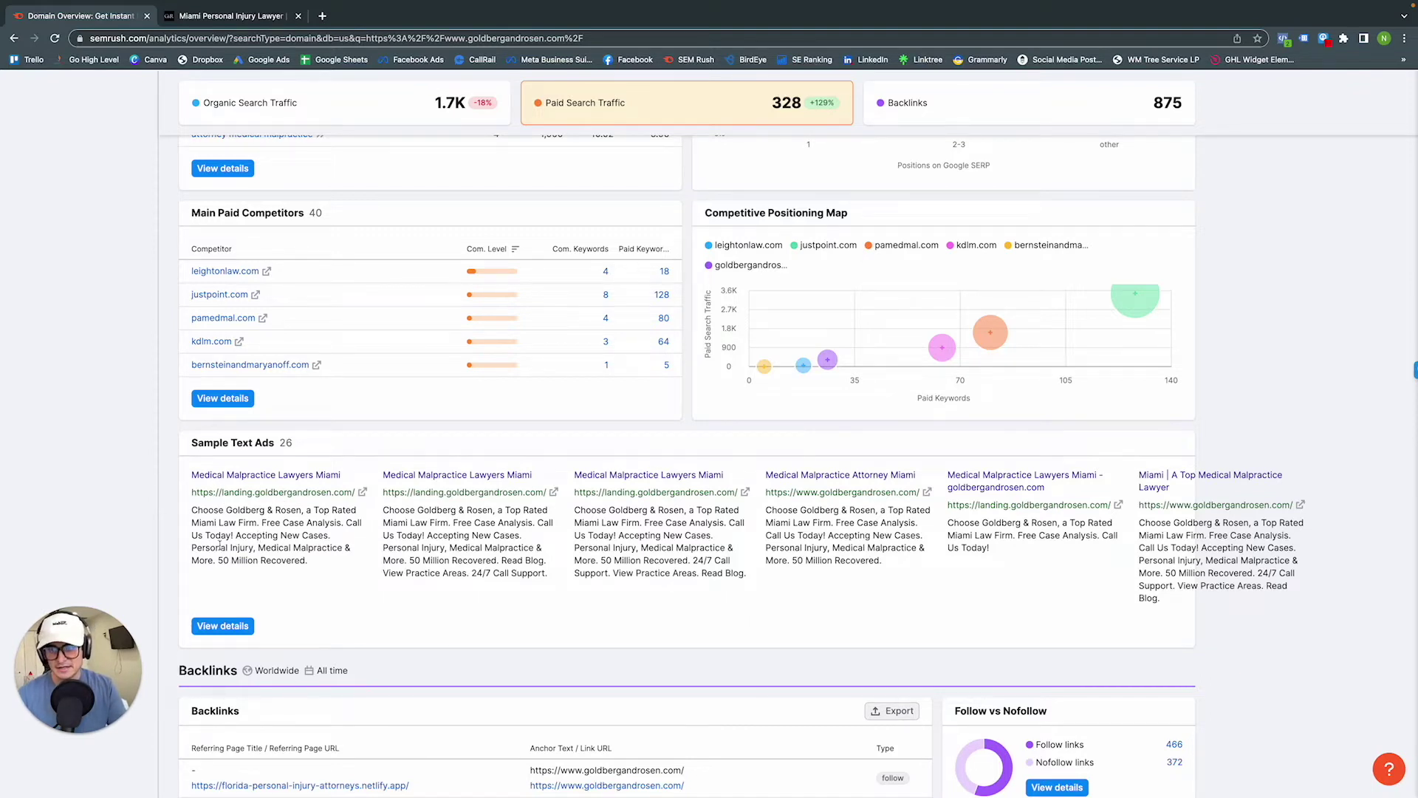
Open the full details of the Top Paid Keywords in the Advertising Research section
{"action": "scroll", "coordinate": [264, 559], "scroll_direction": "up", "scroll_amount": 4}
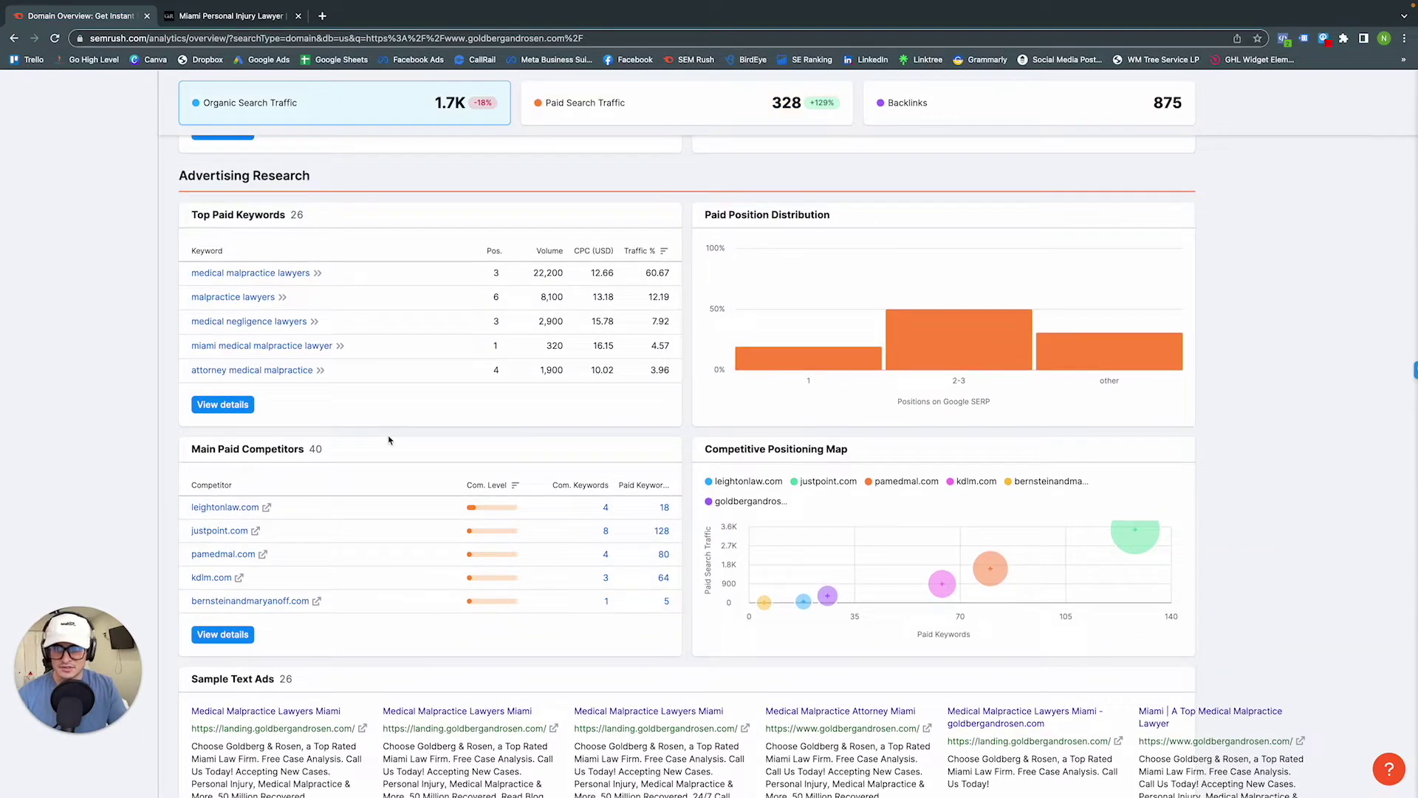
{"action": "scroll", "coordinate": [389, 440], "scroll_direction": "down", "scroll_amount": 1}
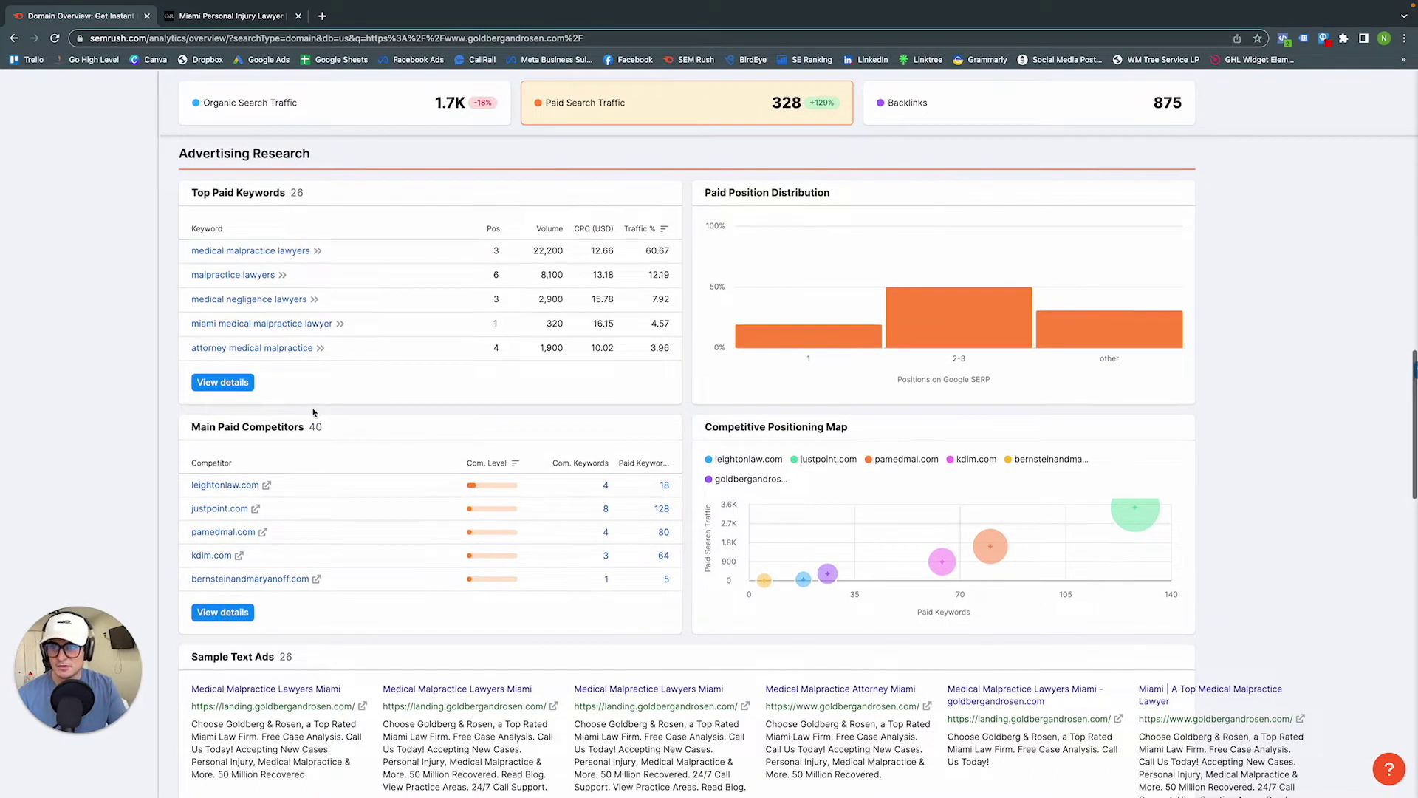
{"action": "left_click", "coordinate": [237, 390]}
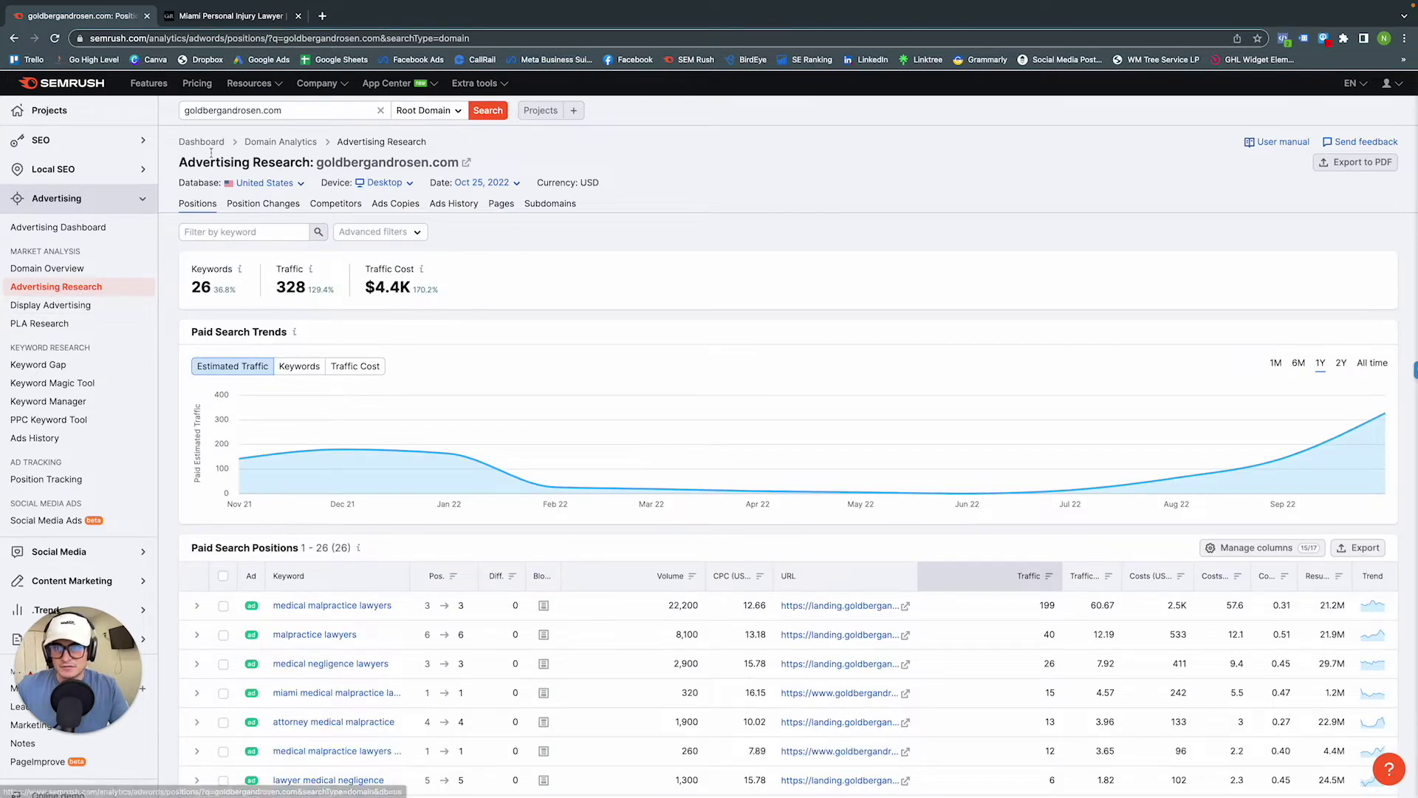
Examine the one-year Paid Search Trends by estimated traffic, keywords and traffic cost
{"action": "scroll", "coordinate": [79, 294], "scroll_direction": "down", "scroll_amount": 1}
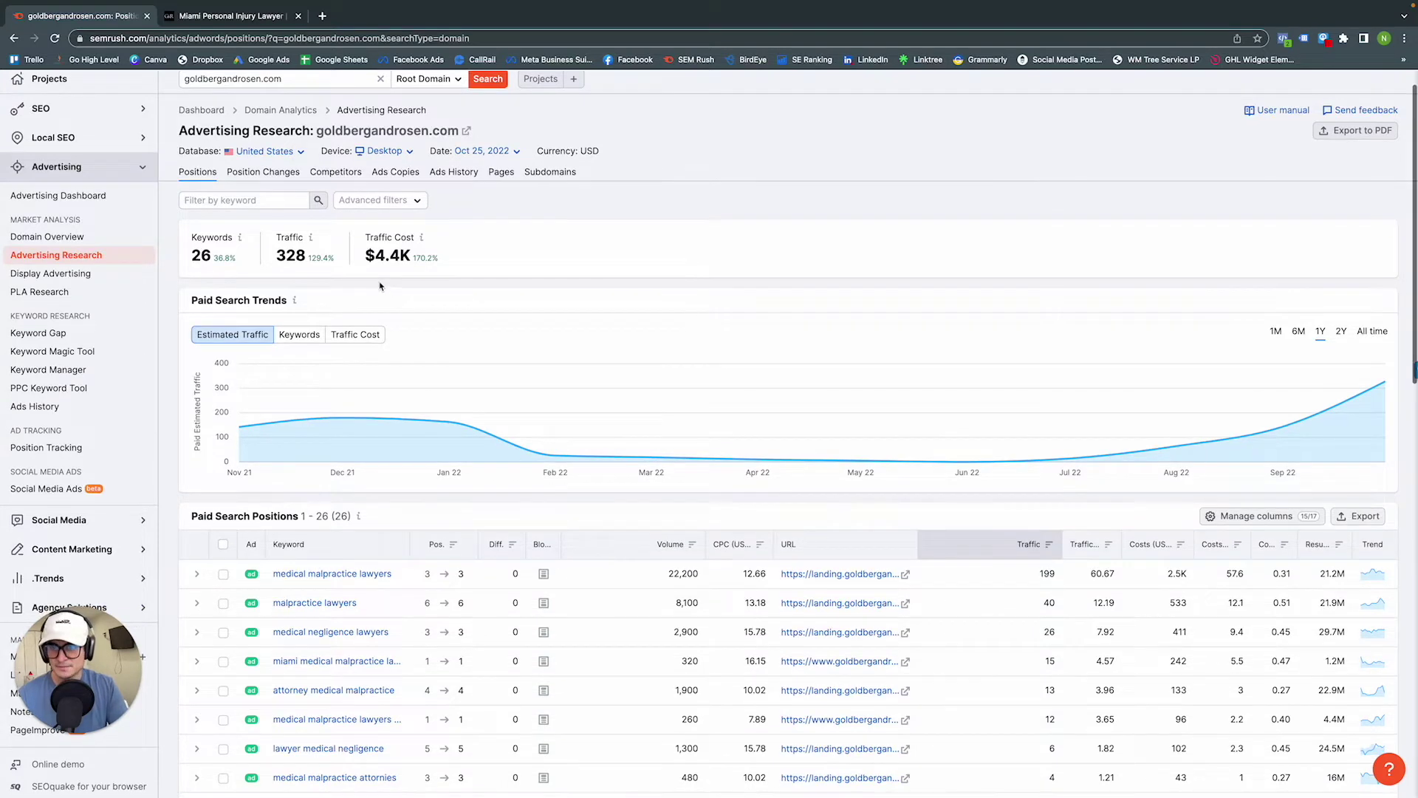
{"action": "scroll", "coordinate": [288, 374], "scroll_direction": "down", "scroll_amount": 1}
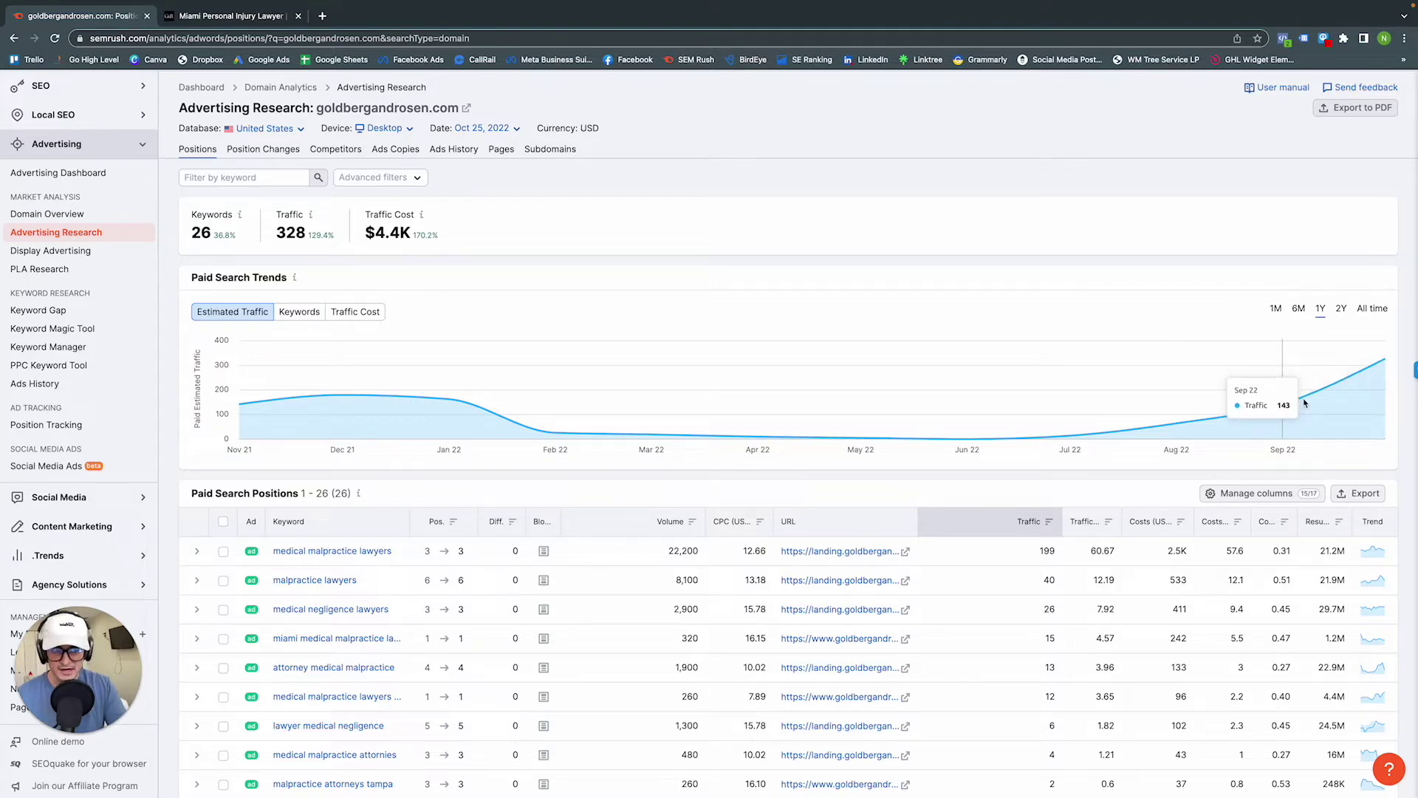
{"action": "left_click", "coordinate": [299, 313]}
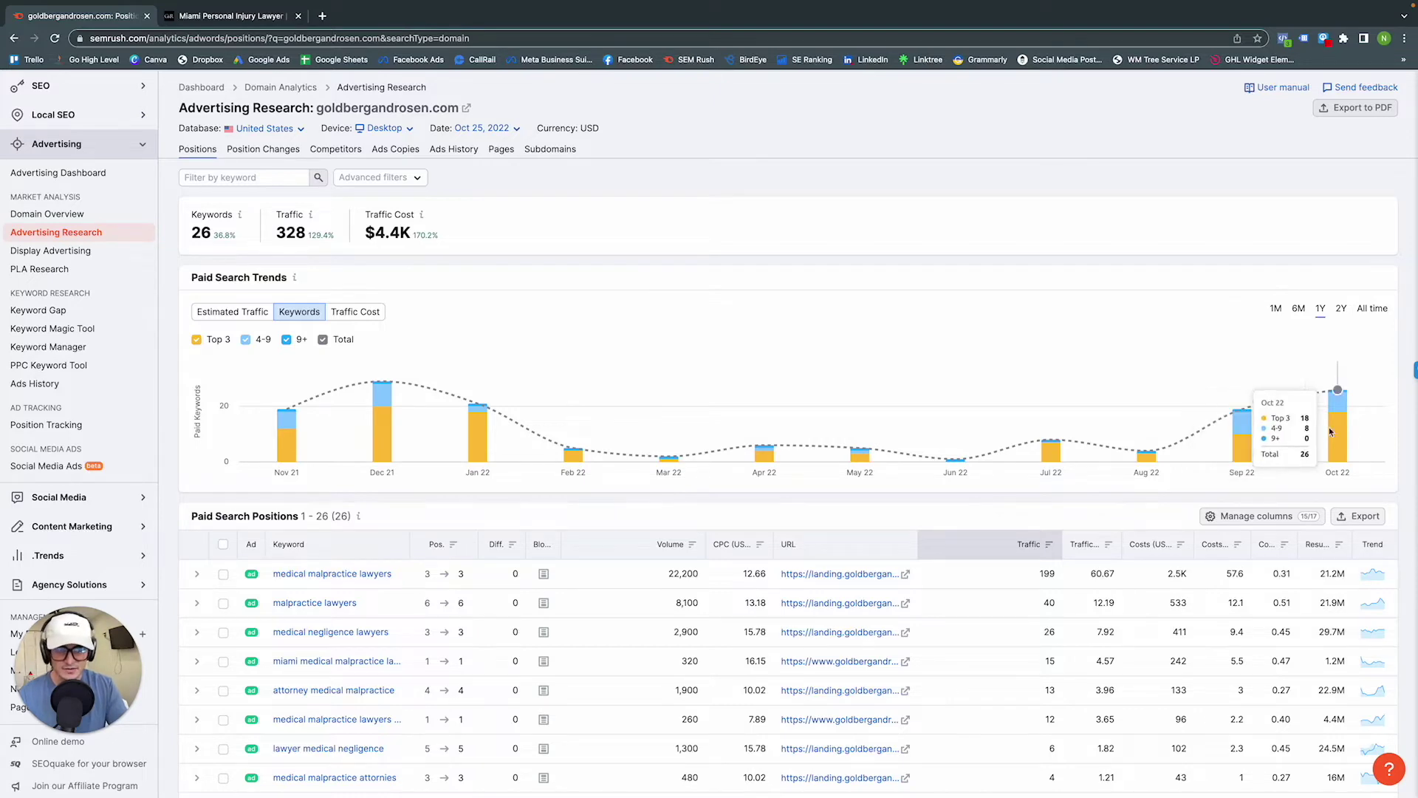
{"action": "scroll", "coordinate": [852, 470], "scroll_direction": "down", "scroll_amount": 1}
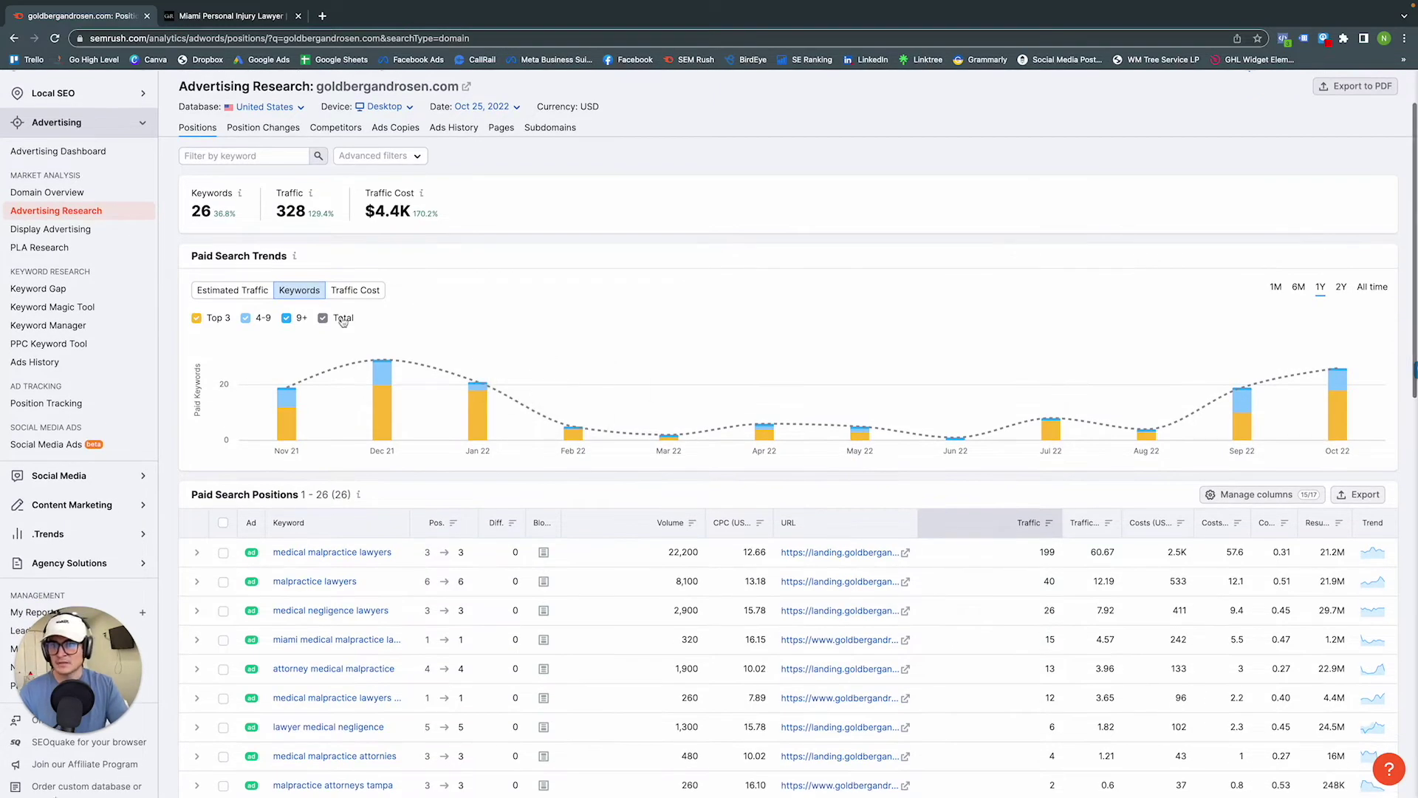
{"action": "left_click", "coordinate": [346, 291]}
{"action": "scroll", "coordinate": [344, 298], "scroll_direction": "up", "scroll_amount": 1}
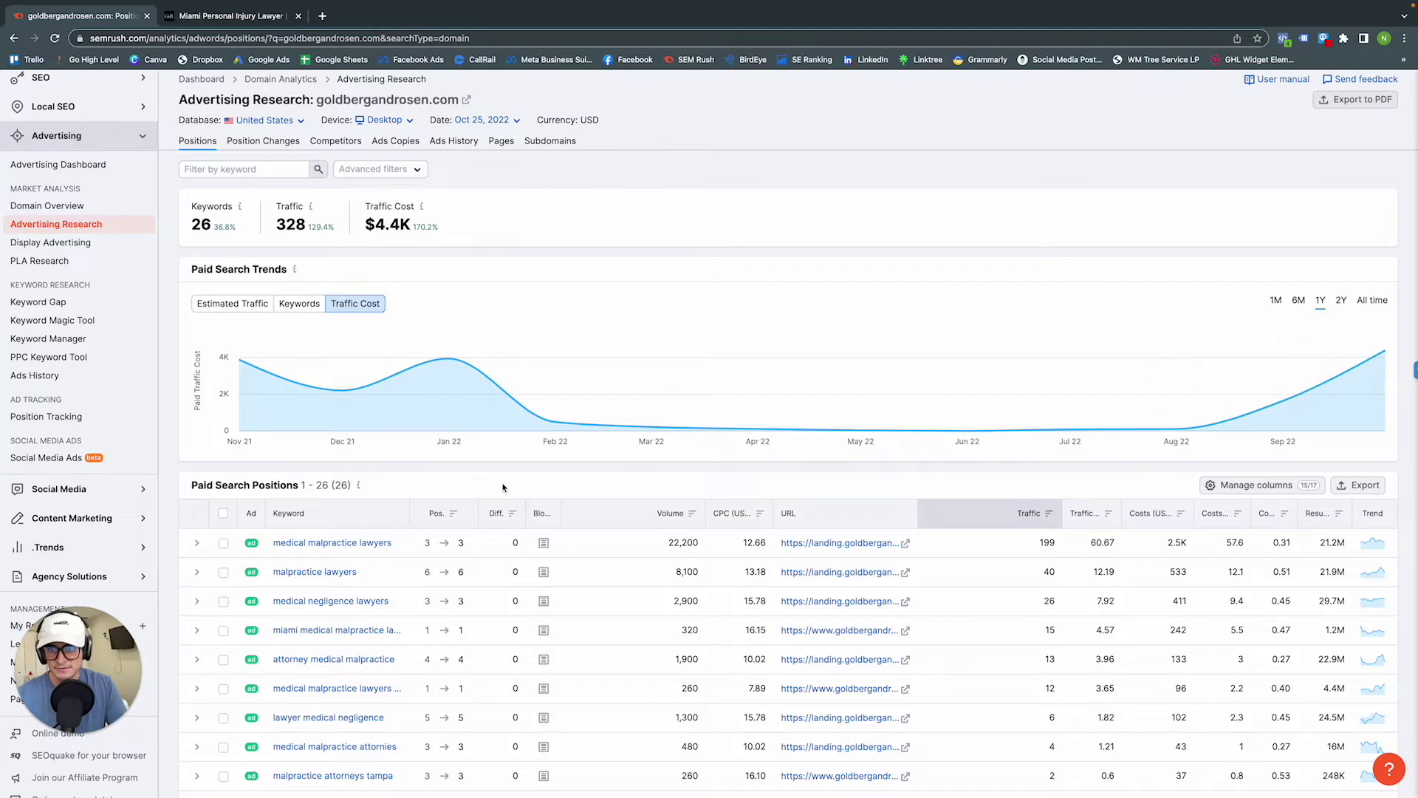
Review the Paid Search Positions table and open the landing page listed for the keyword "medical malpractice lawyers"
{"action": "scroll", "coordinate": [412, 497], "scroll_direction": "down", "scroll_amount": 1}
{"action": "scroll", "coordinate": [316, 429], "scroll_direction": "down", "scroll_amount": 5}
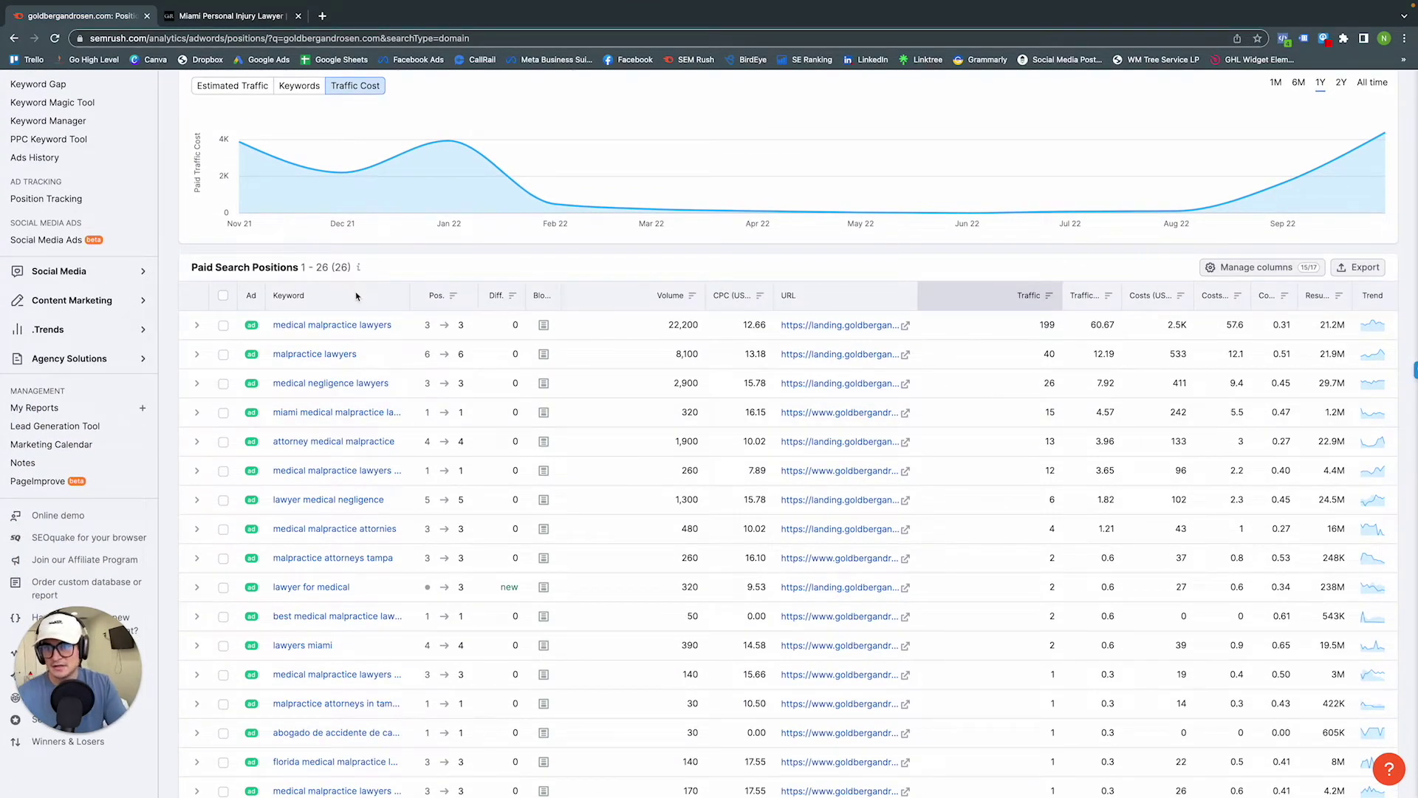
{"action": "scroll", "coordinate": [357, 296], "scroll_direction": "down", "scroll_amount": 2}
{"action": "scroll", "coordinate": [320, 270], "scroll_direction": "down", "scroll_amount": 4}
{"action": "scroll", "coordinate": [320, 266], "scroll_direction": "up", "scroll_amount": 4}
{"action": "scroll", "coordinate": [319, 266], "scroll_direction": "up", "scroll_amount": 1}
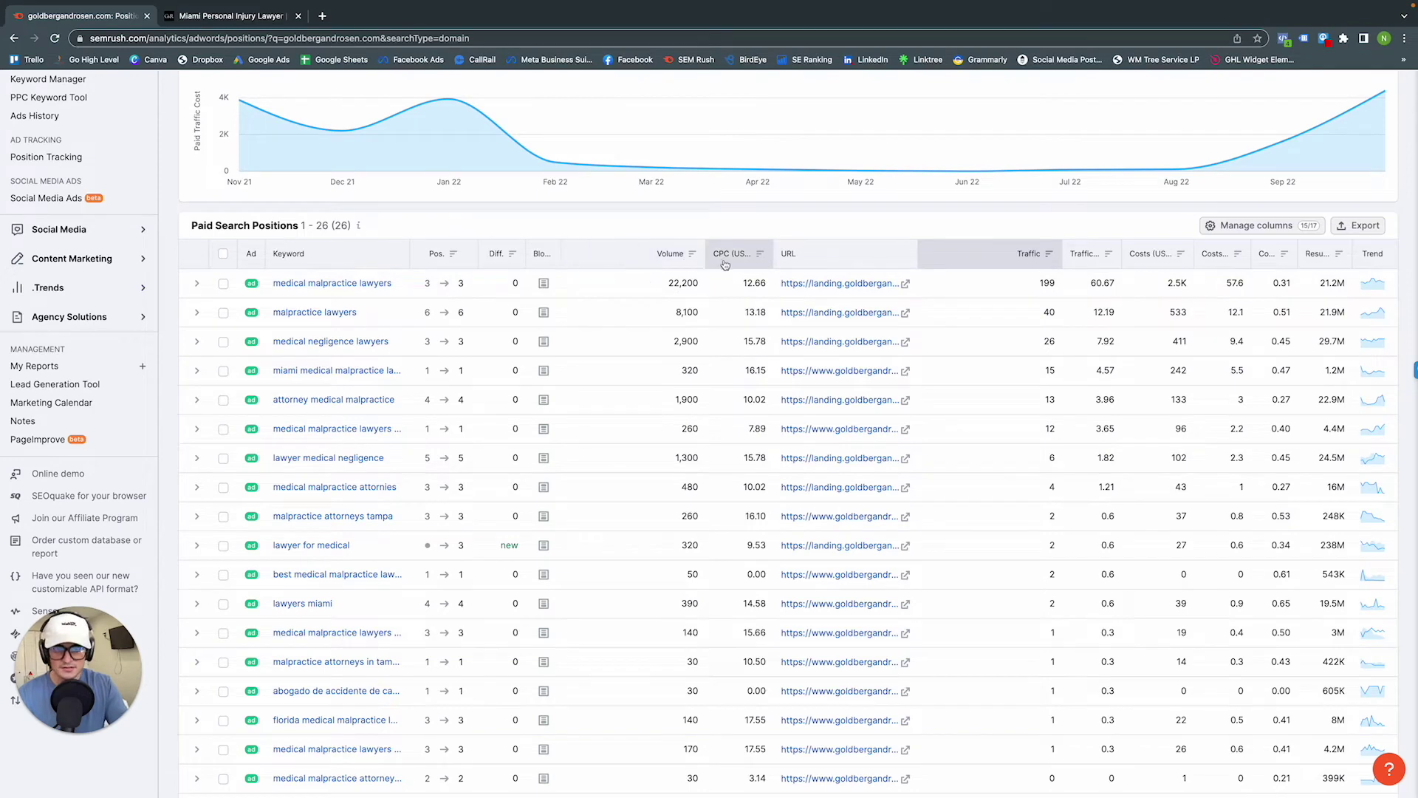
{"action": "scroll", "coordinate": [725, 265], "scroll_direction": "up", "scroll_amount": 1}
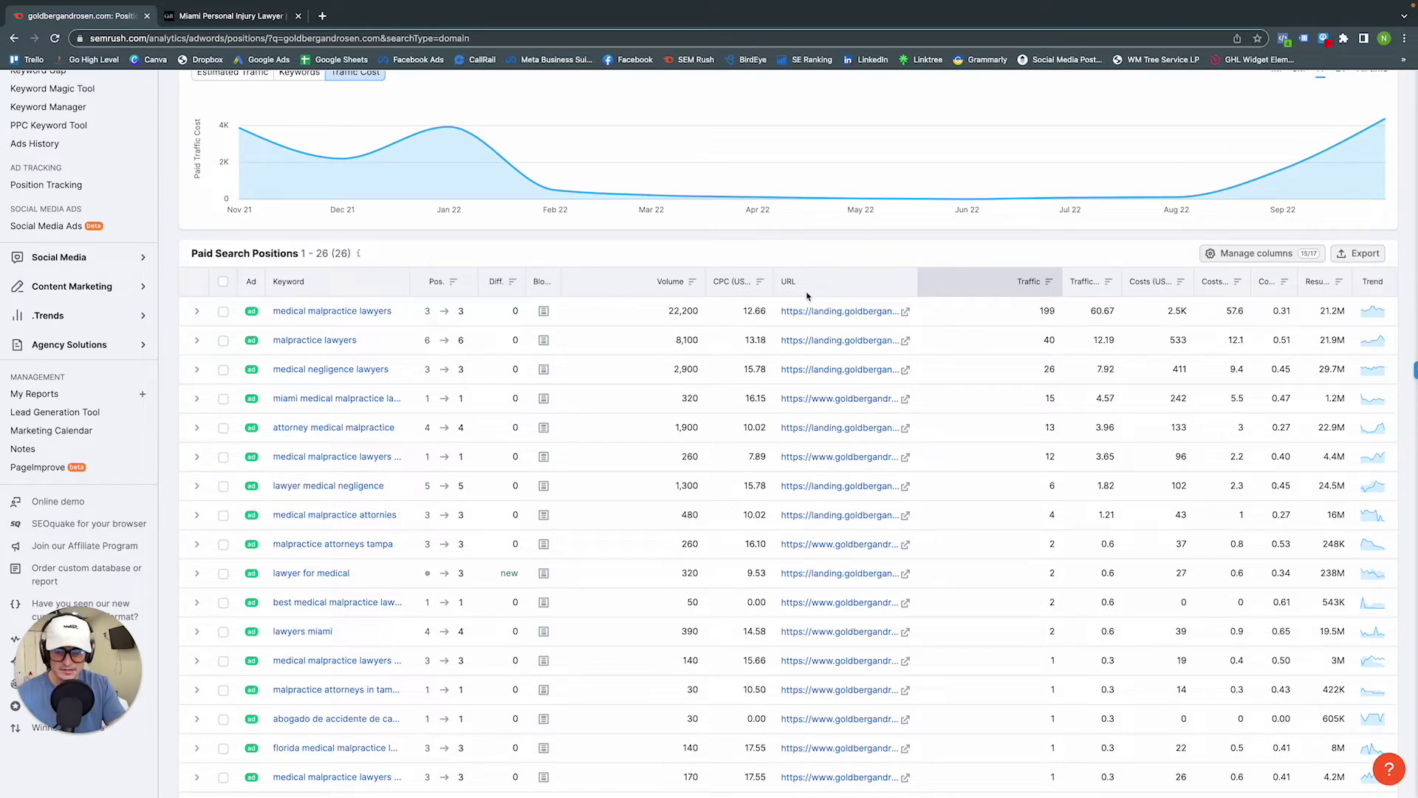
{"action": "left_click", "coordinate": [903, 313]}
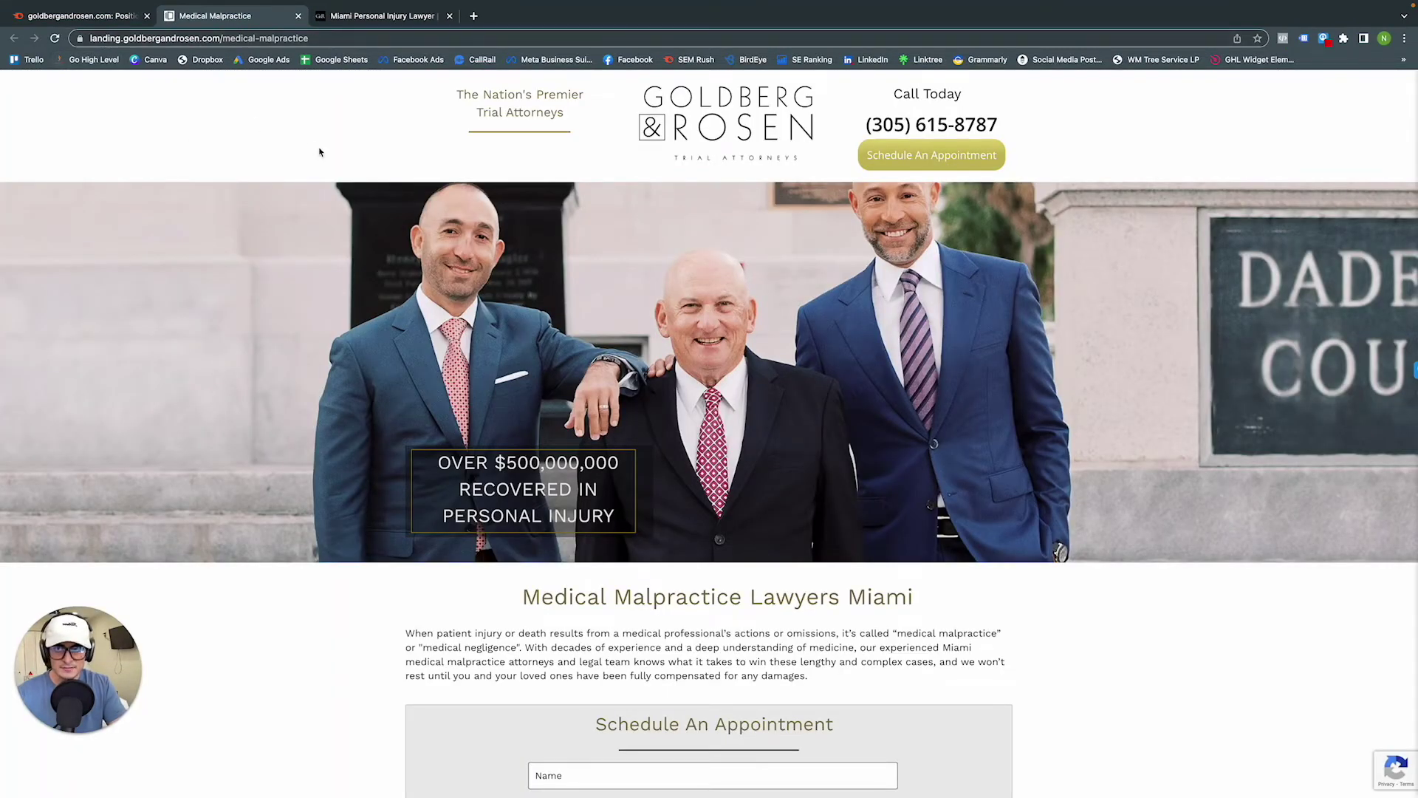
Examine the firm's Medical Malpractice landing page, from the header and Schedule An Appointment form through the Case Results section
{"action": "scroll", "coordinate": [436, 300], "scroll_direction": "down", "scroll_amount": 1}
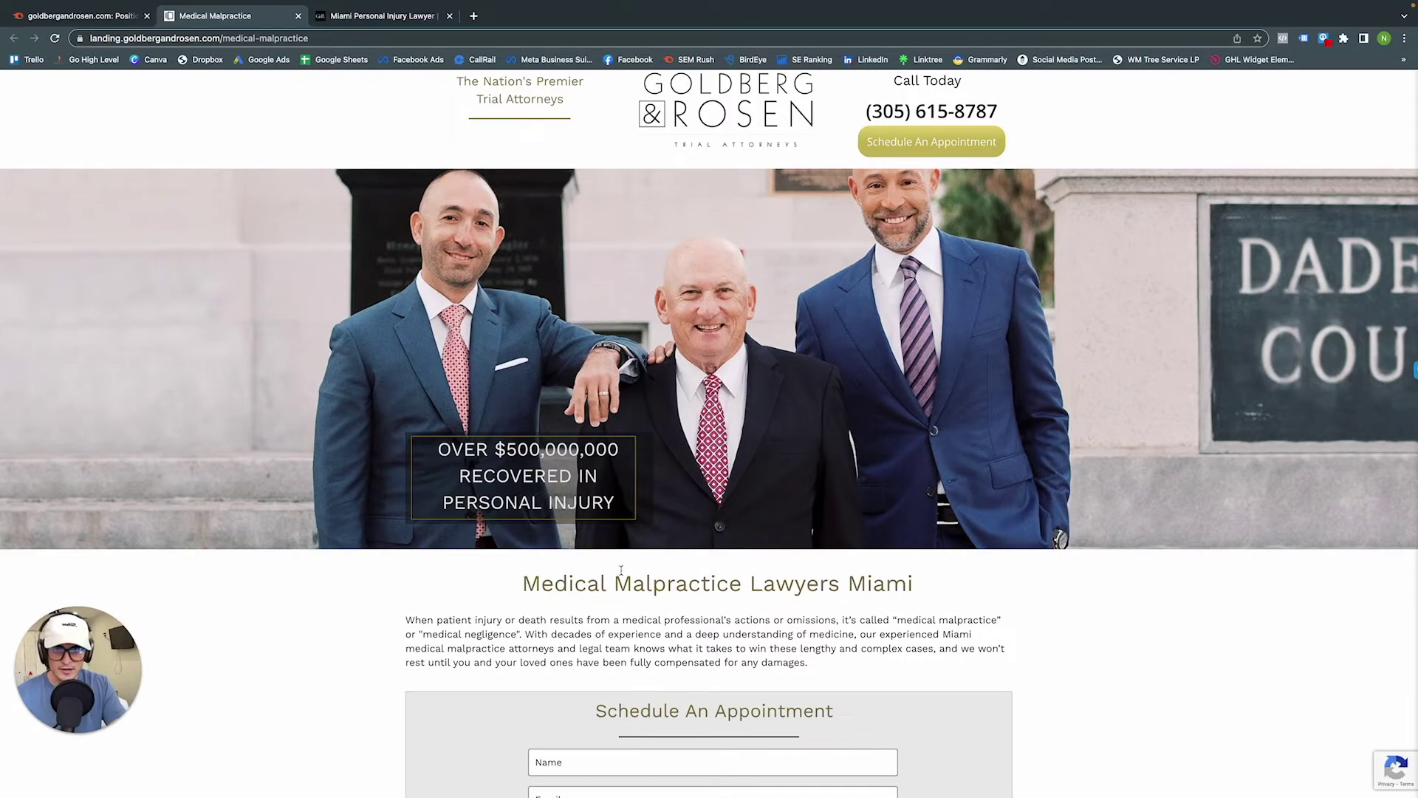
{"action": "scroll", "coordinate": [601, 556], "scroll_direction": "down", "scroll_amount": 1}
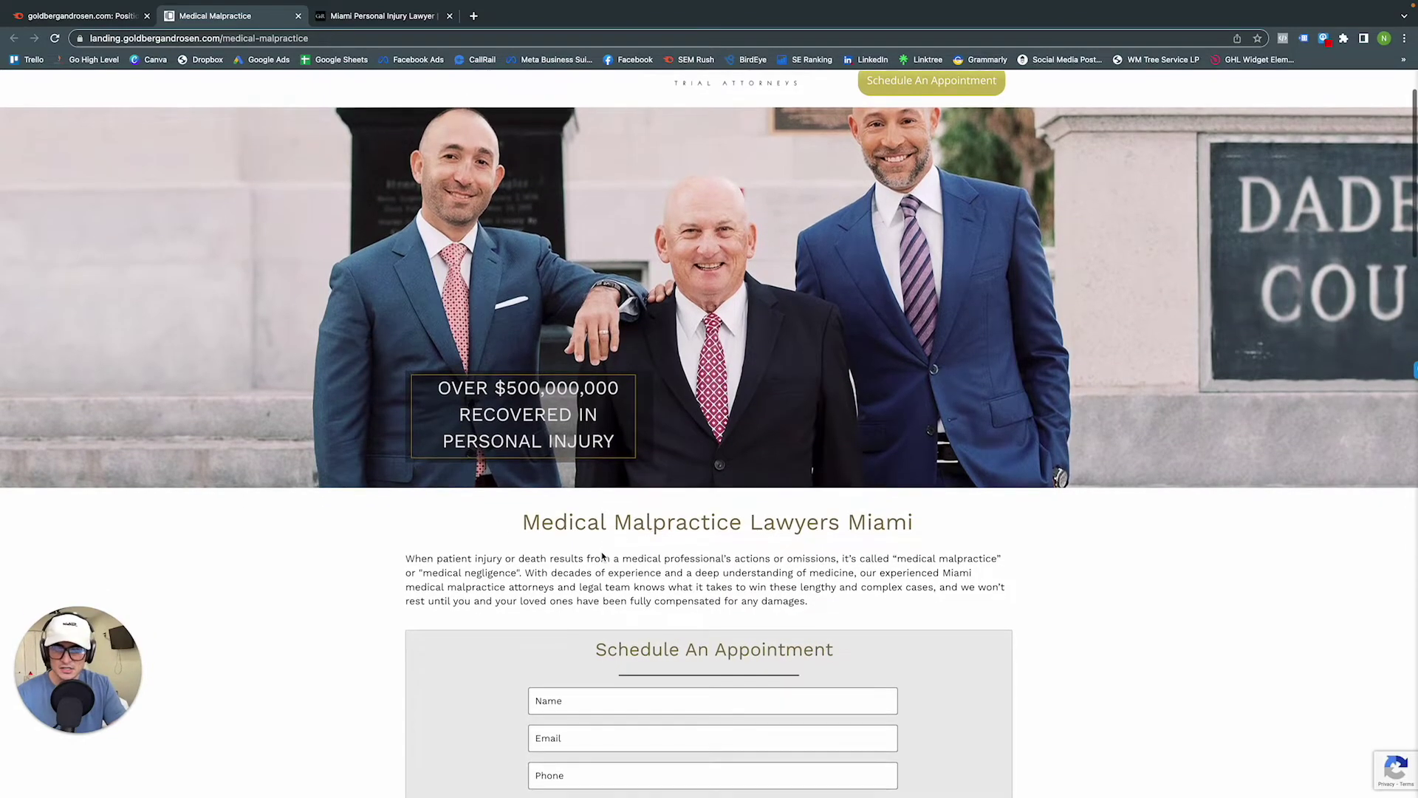
{"action": "scroll", "coordinate": [602, 554], "scroll_direction": "down", "scroll_amount": 5}
{"action": "scroll", "coordinate": [601, 553], "scroll_direction": "down", "scroll_amount": 6}
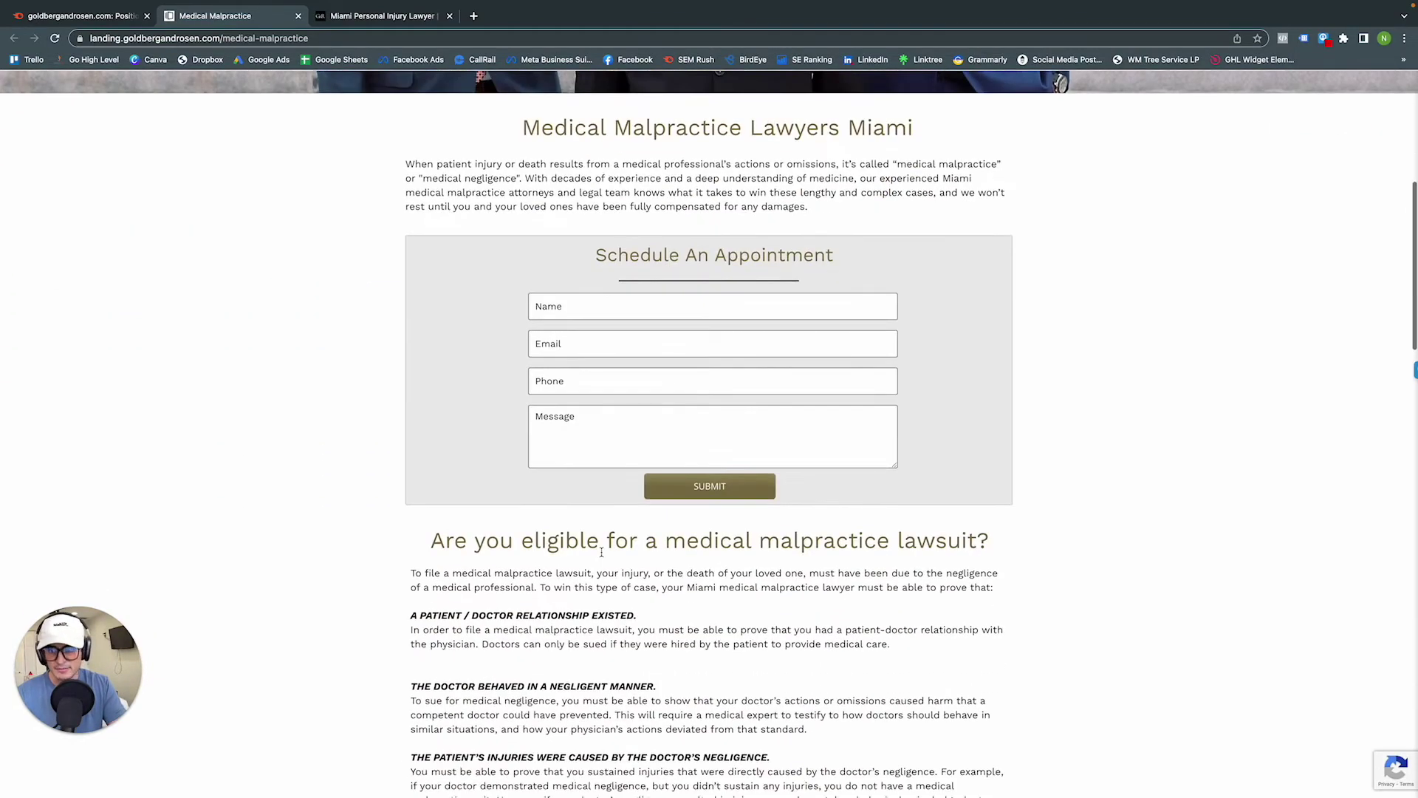
{"action": "scroll", "coordinate": [602, 556], "scroll_direction": "down", "scroll_amount": 10}
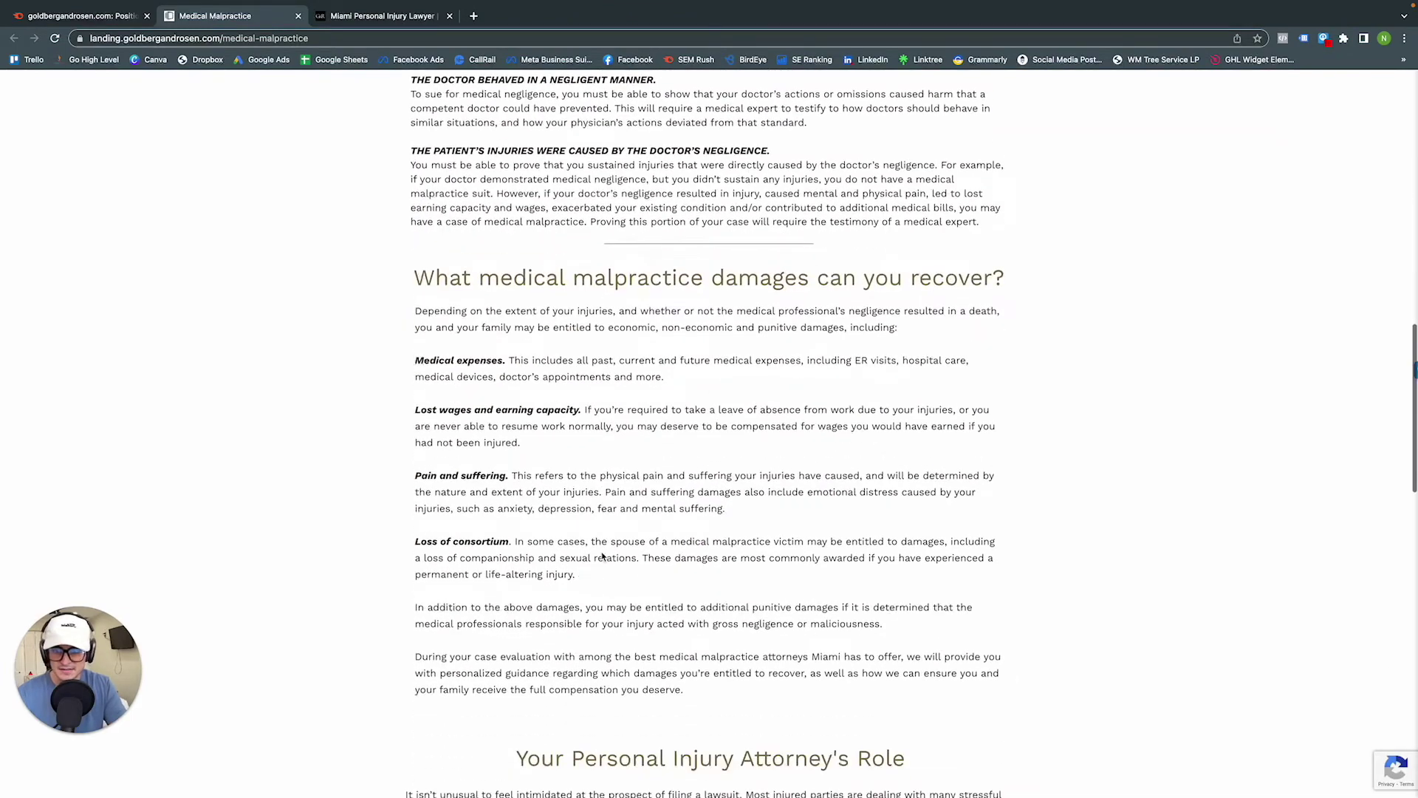
{"action": "scroll", "coordinate": [602, 556], "scroll_direction": "down", "scroll_amount": 9}
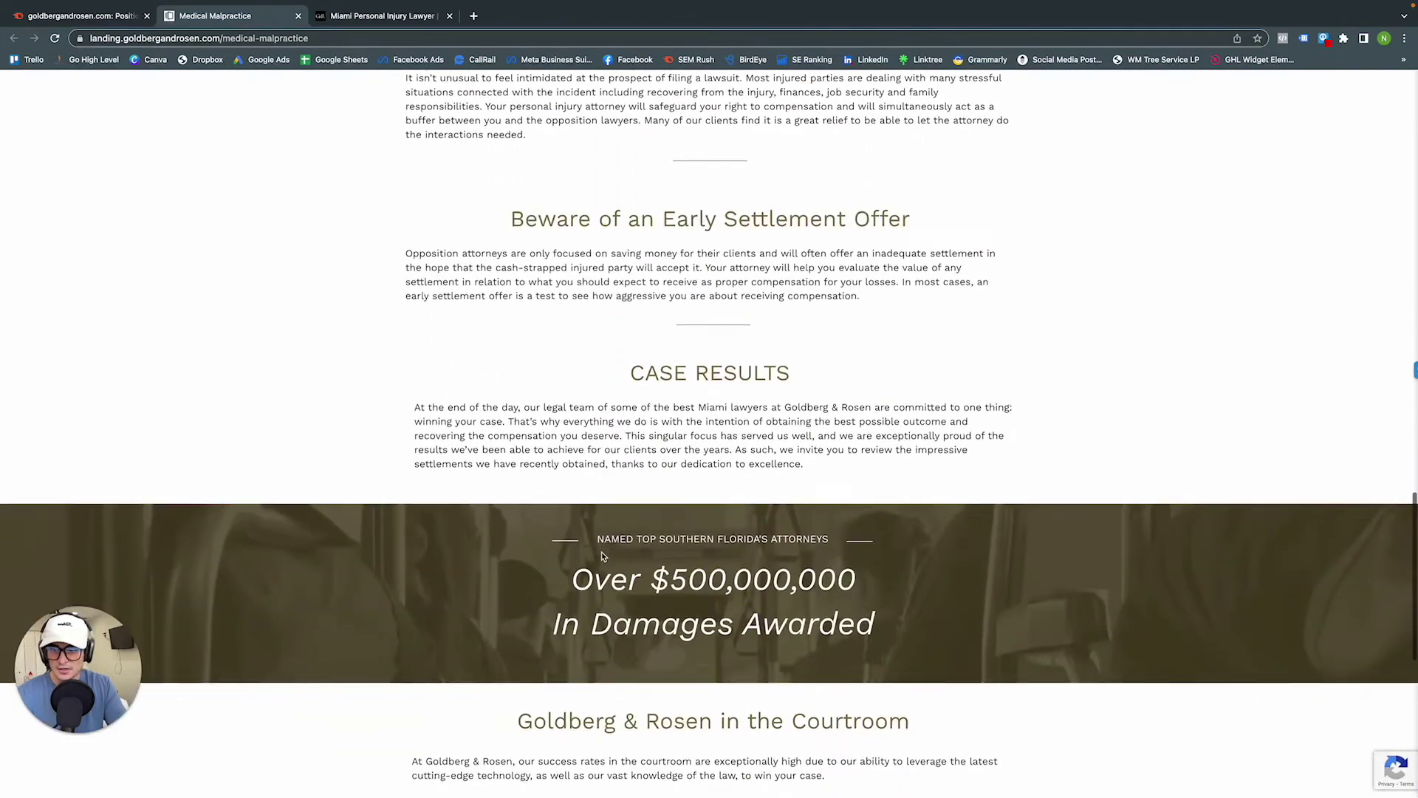
{"action": "scroll", "coordinate": [602, 554], "scroll_direction": "up", "scroll_amount": 20}
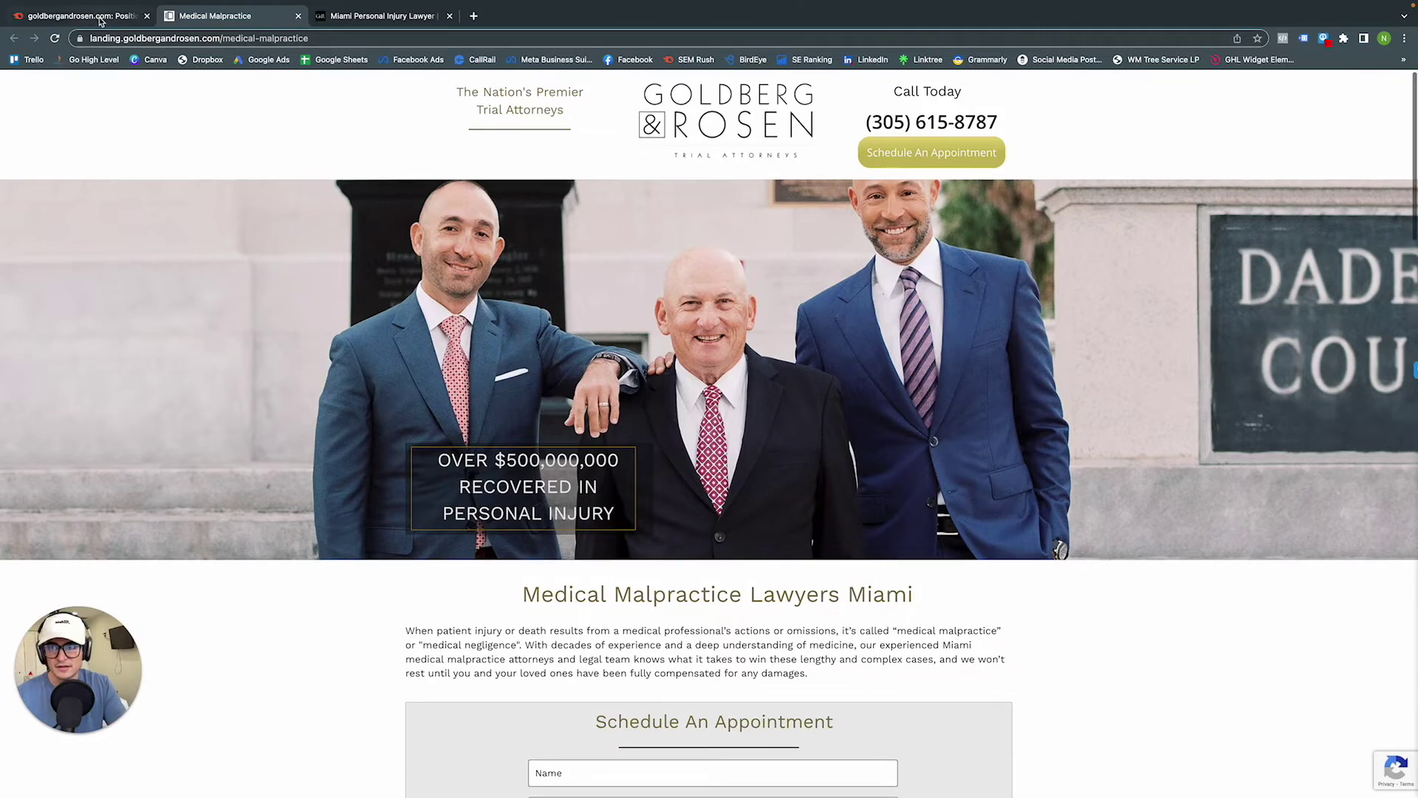
Return to the Semrush Paid Search Positions table and review the traffic and cost columns for "medical malpractice lawyers"
{"action": "left_click", "coordinate": [104, 16]}
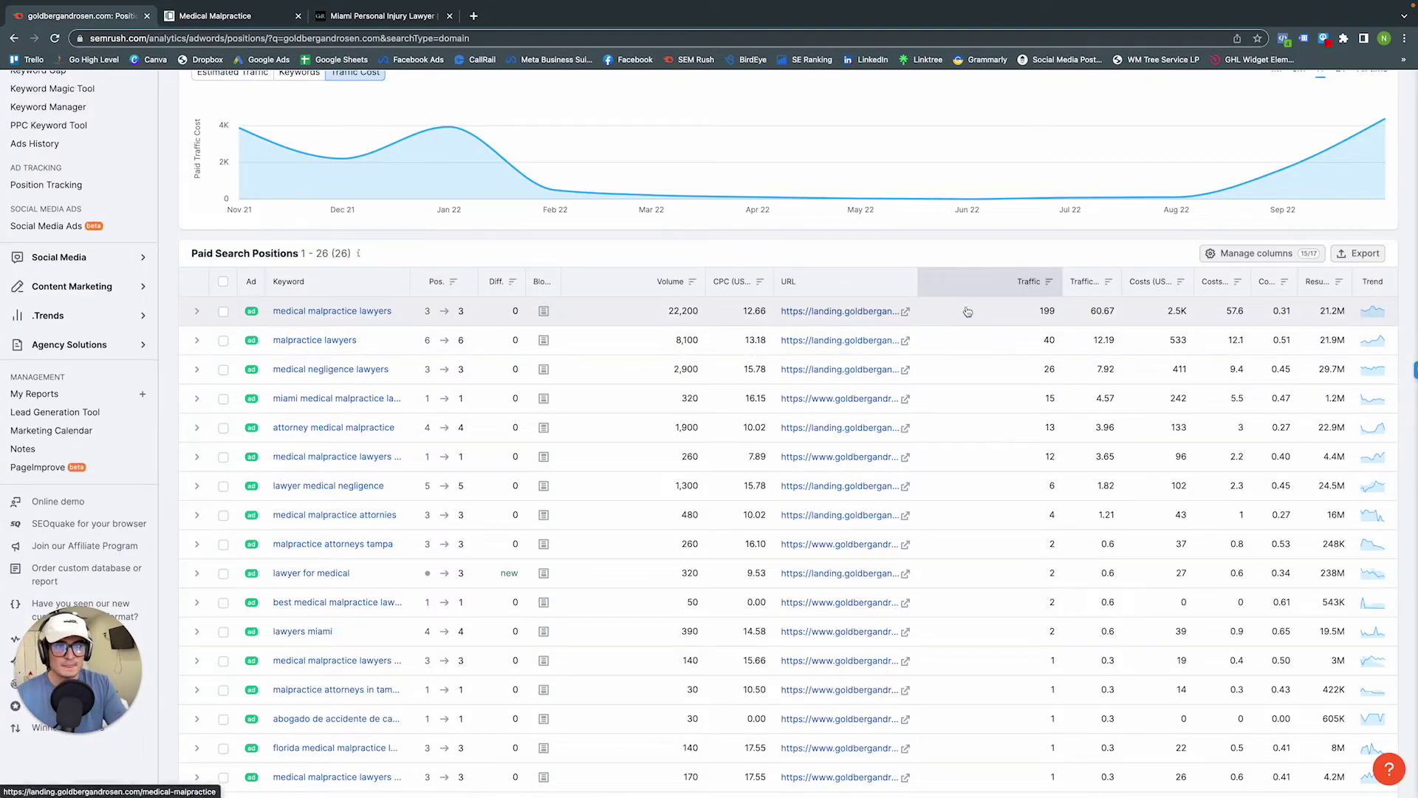
{"action": "mouse_move", "coordinate": [1028, 285]}
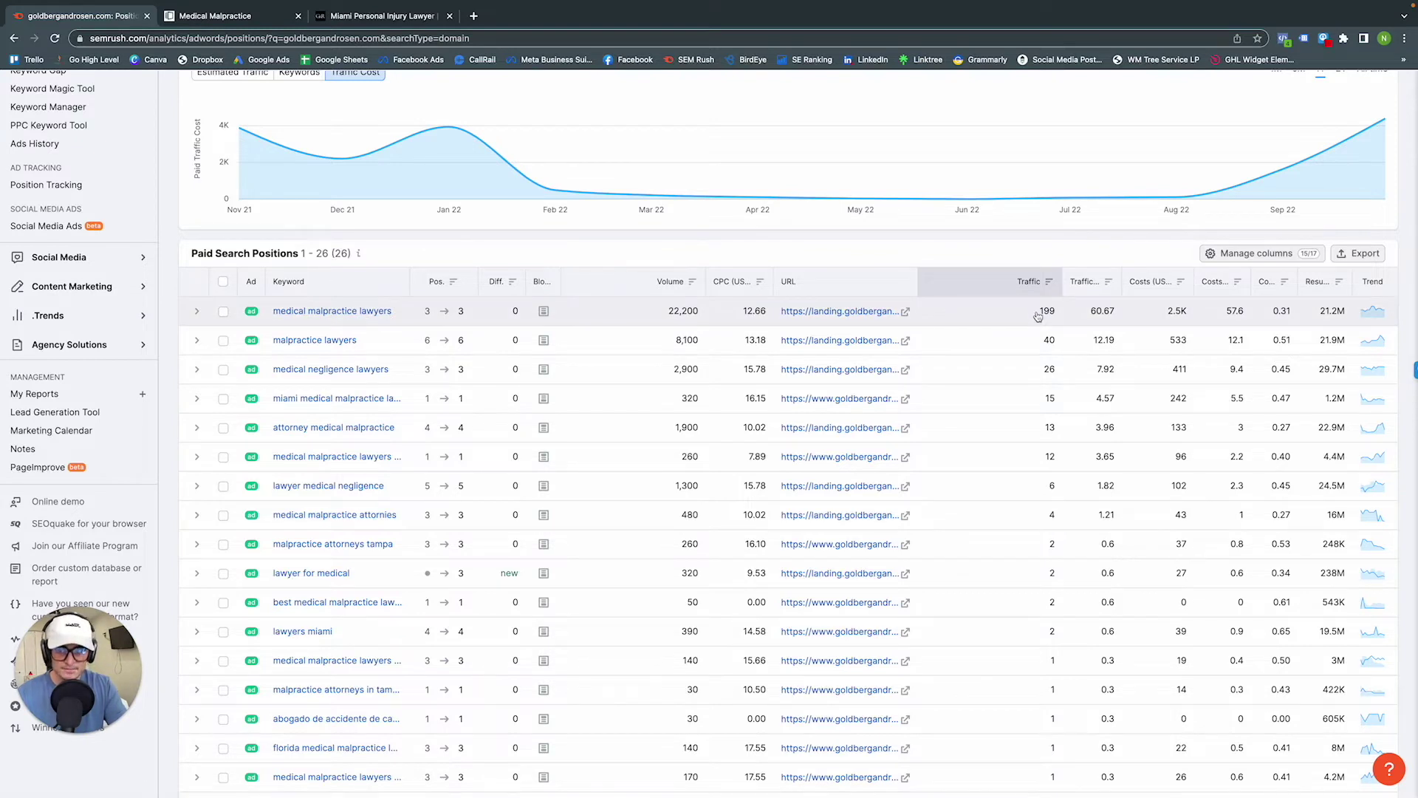
{"action": "scroll", "coordinate": [1112, 318], "scroll_direction": "down", "scroll_amount": 1}
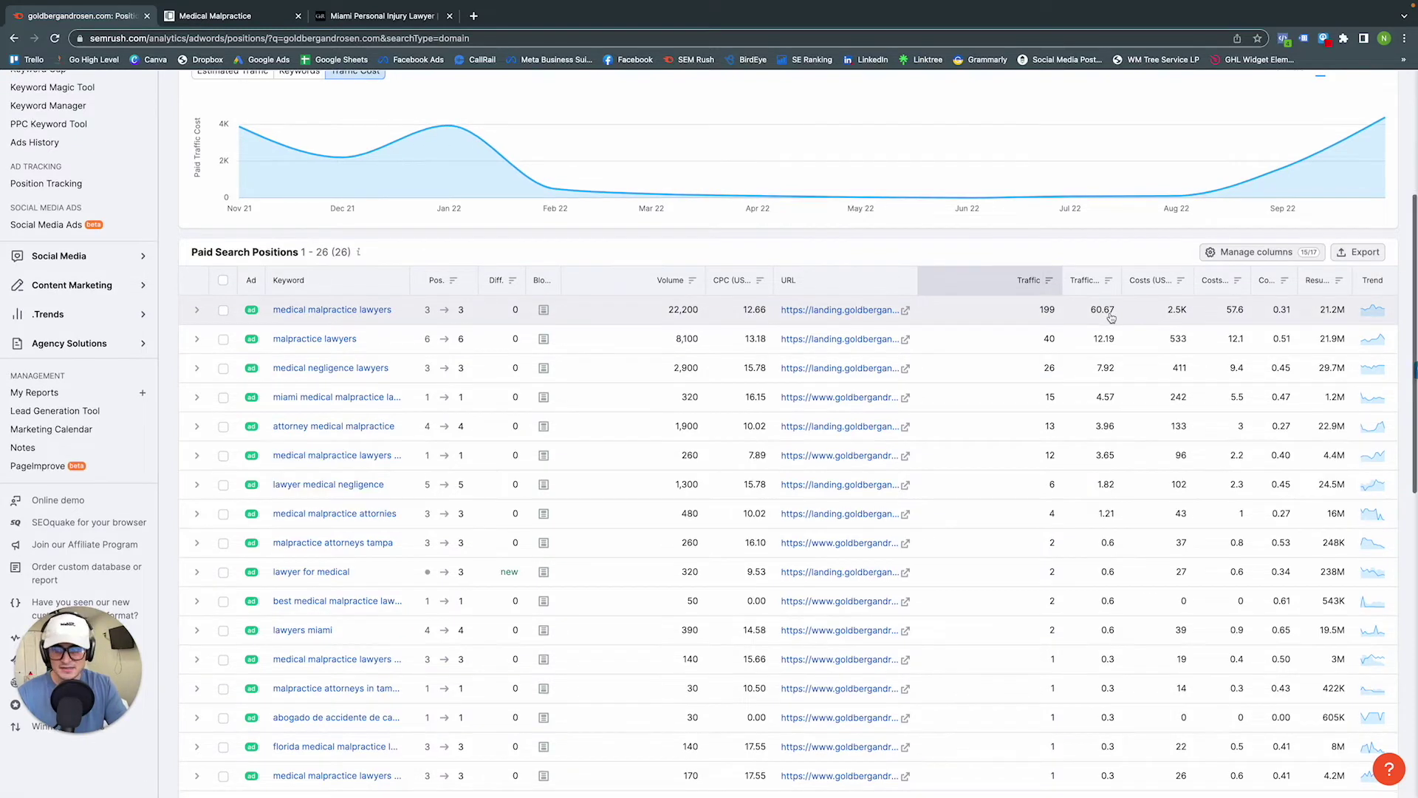
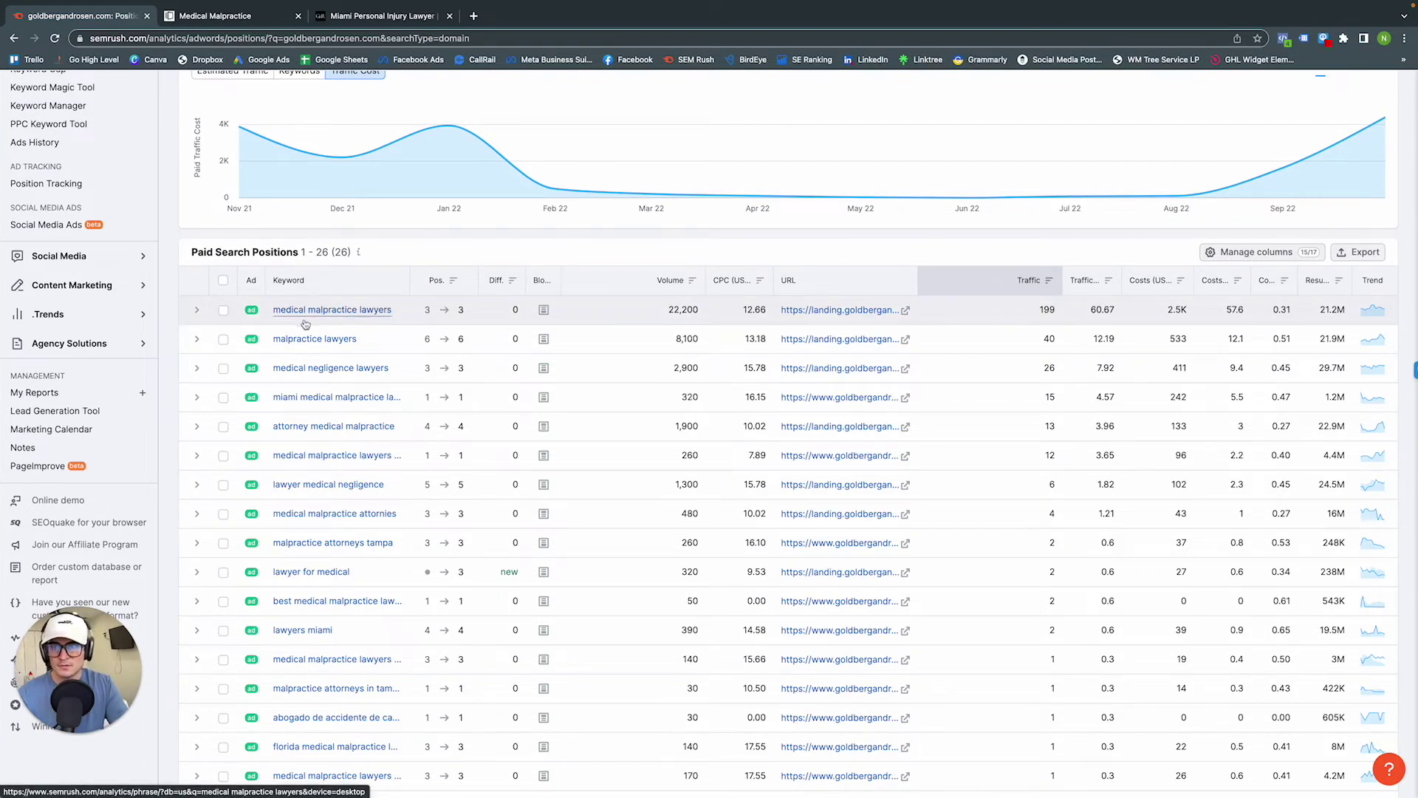
Expand the details of the keyword "medical malpractice lawyers" and open the website of its listed competitor bighornlaw.com
{"action": "left_click", "coordinate": [198, 315]}
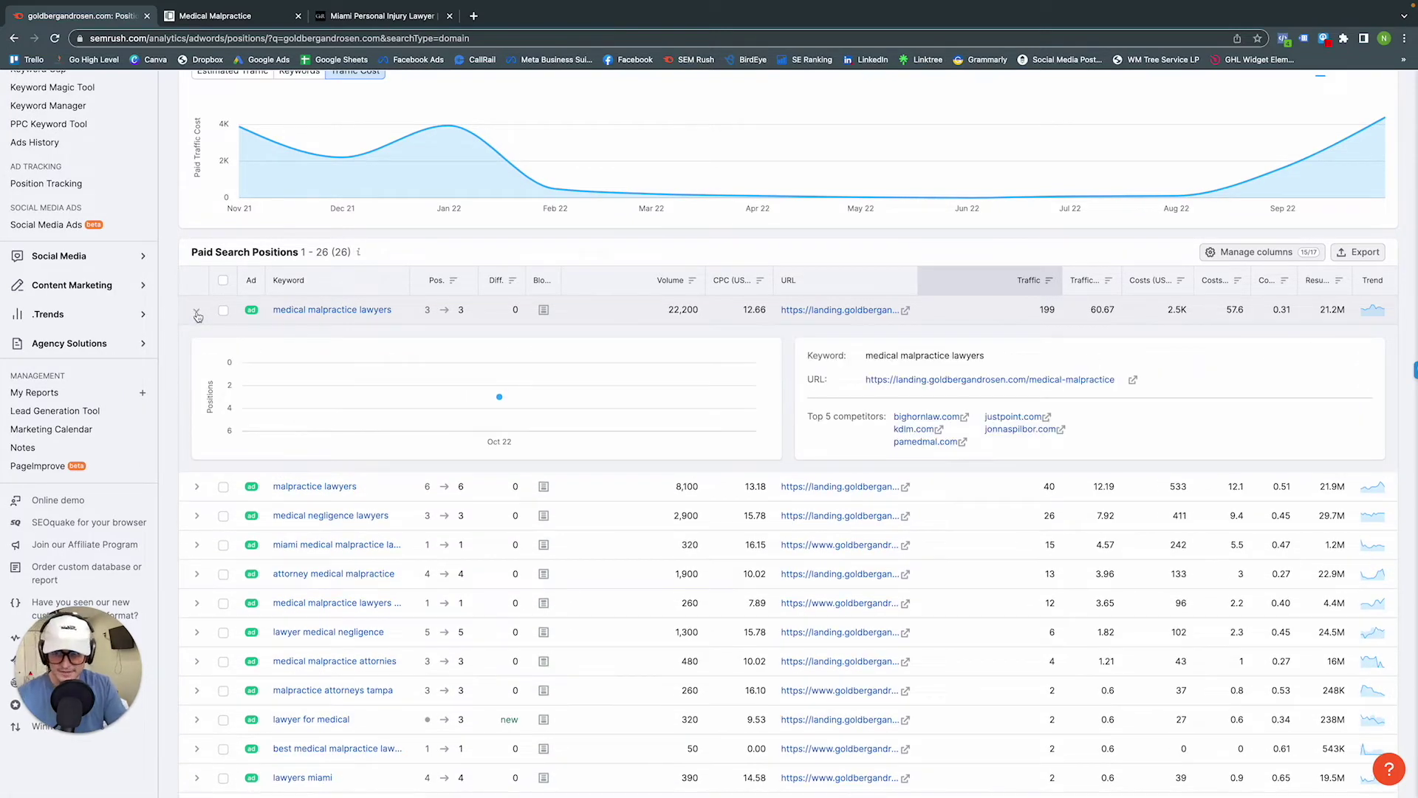
{"action": "mouse_move", "coordinate": [514, 397]}
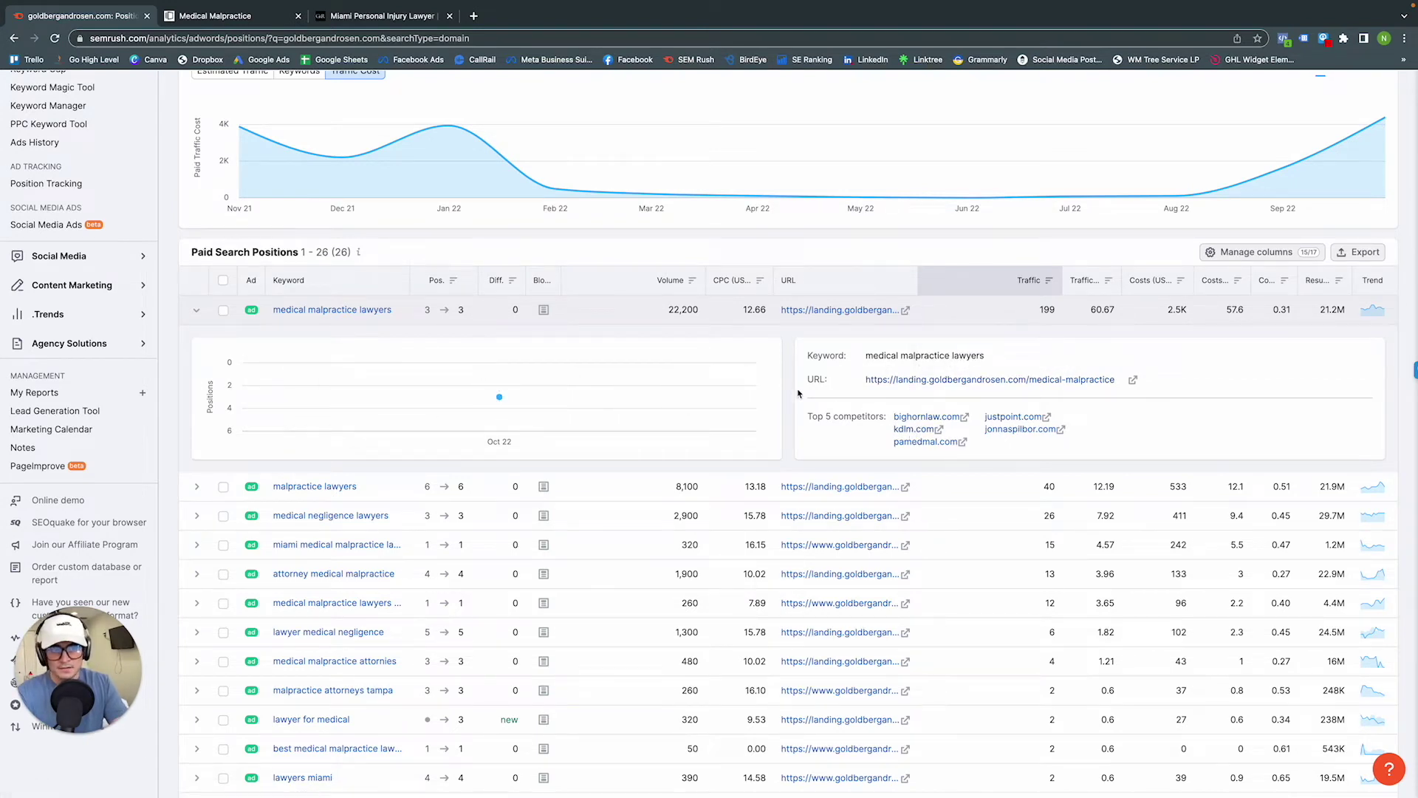
{"action": "left_click", "coordinate": [930, 421]}
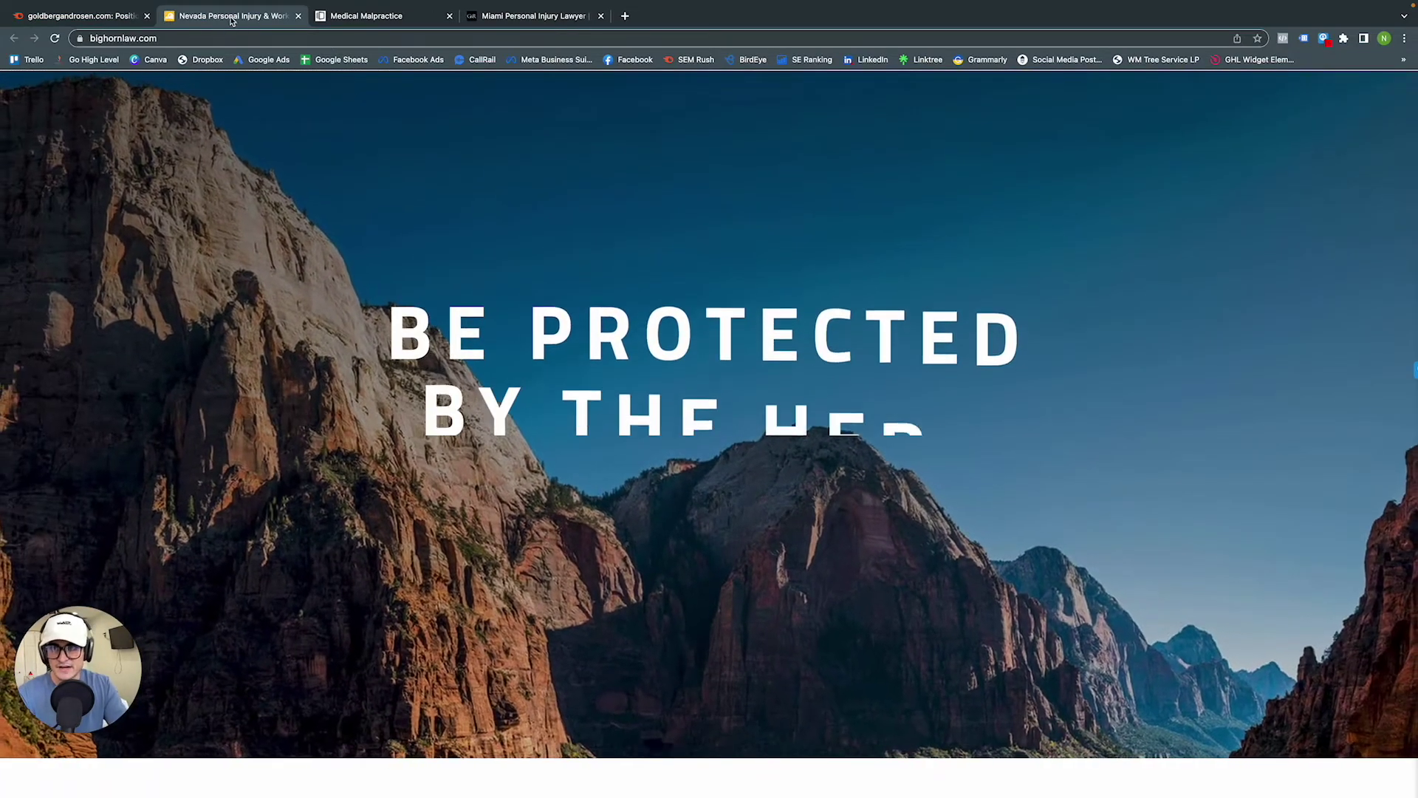
Return to Semrush, recheck the expanded details of the keyword "medical malpractice lawyers" and collapse them
{"action": "left_click", "coordinate": [95, 18]}
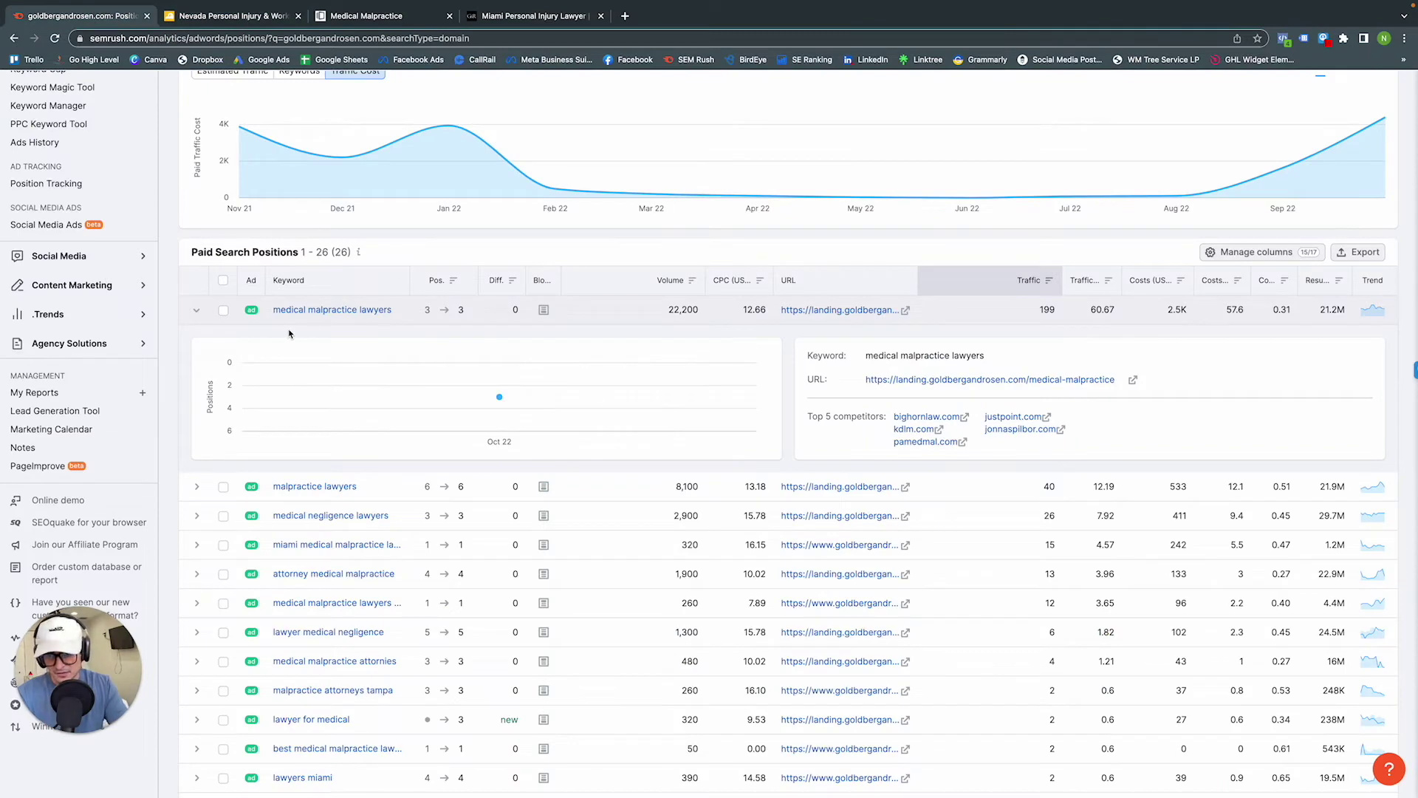
{"action": "left_click", "coordinate": [196, 310]}
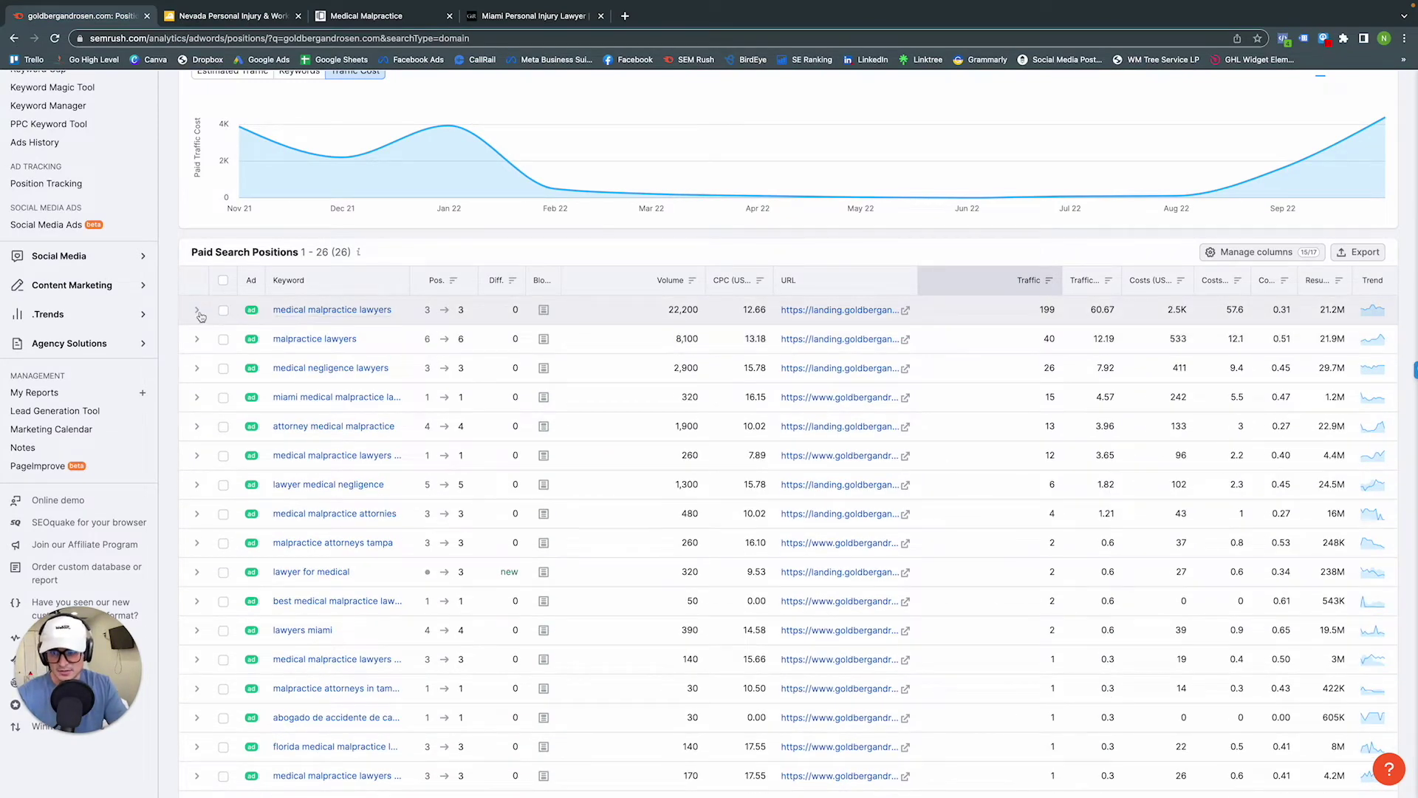
{"action": "left_click", "coordinate": [197, 310]}
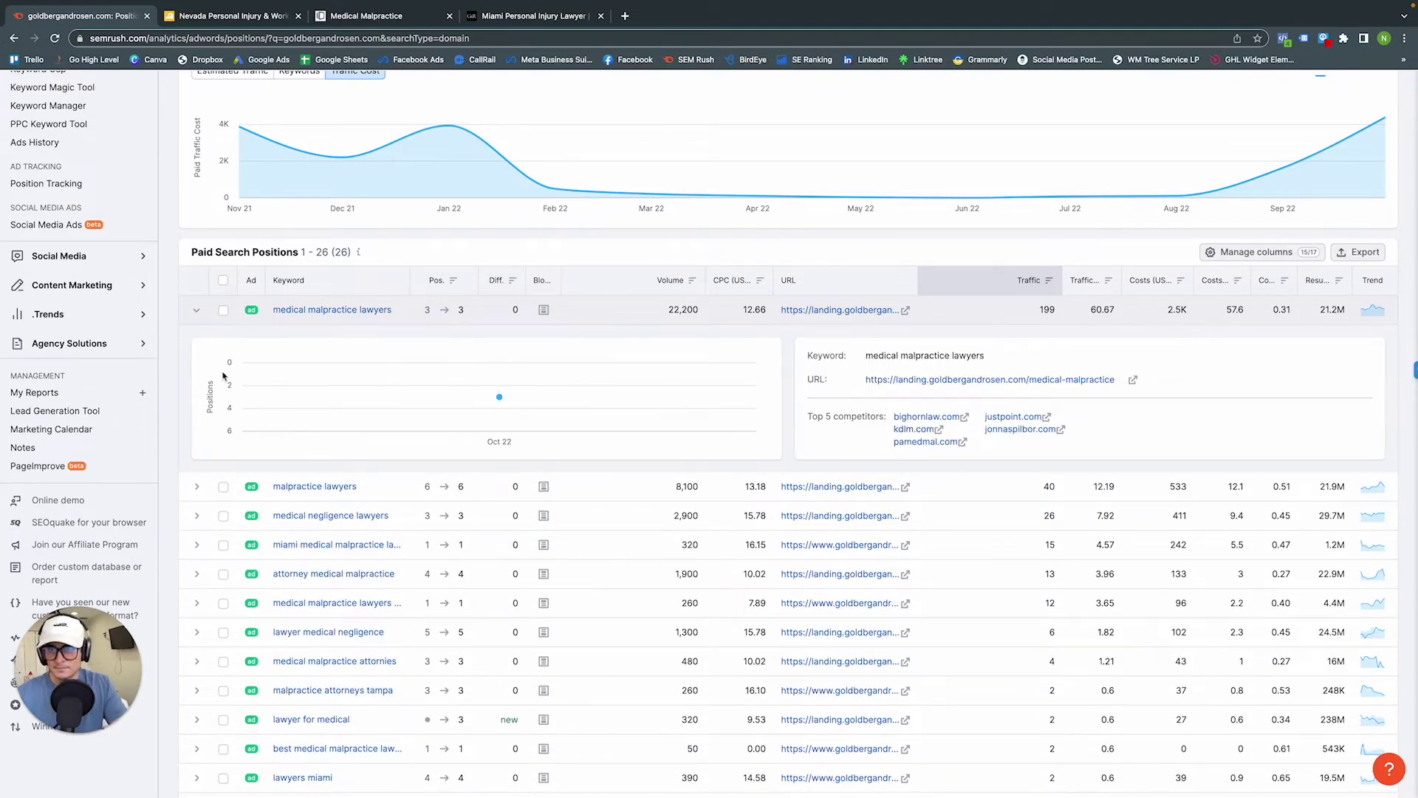
{"action": "left_click", "coordinate": [199, 315]}
Expand the details of the last paid keyword, "malpractice lawyers in miami", to see its position history and competitors
{"action": "scroll", "coordinate": [340, 412], "scroll_direction": "down", "scroll_amount": 5}
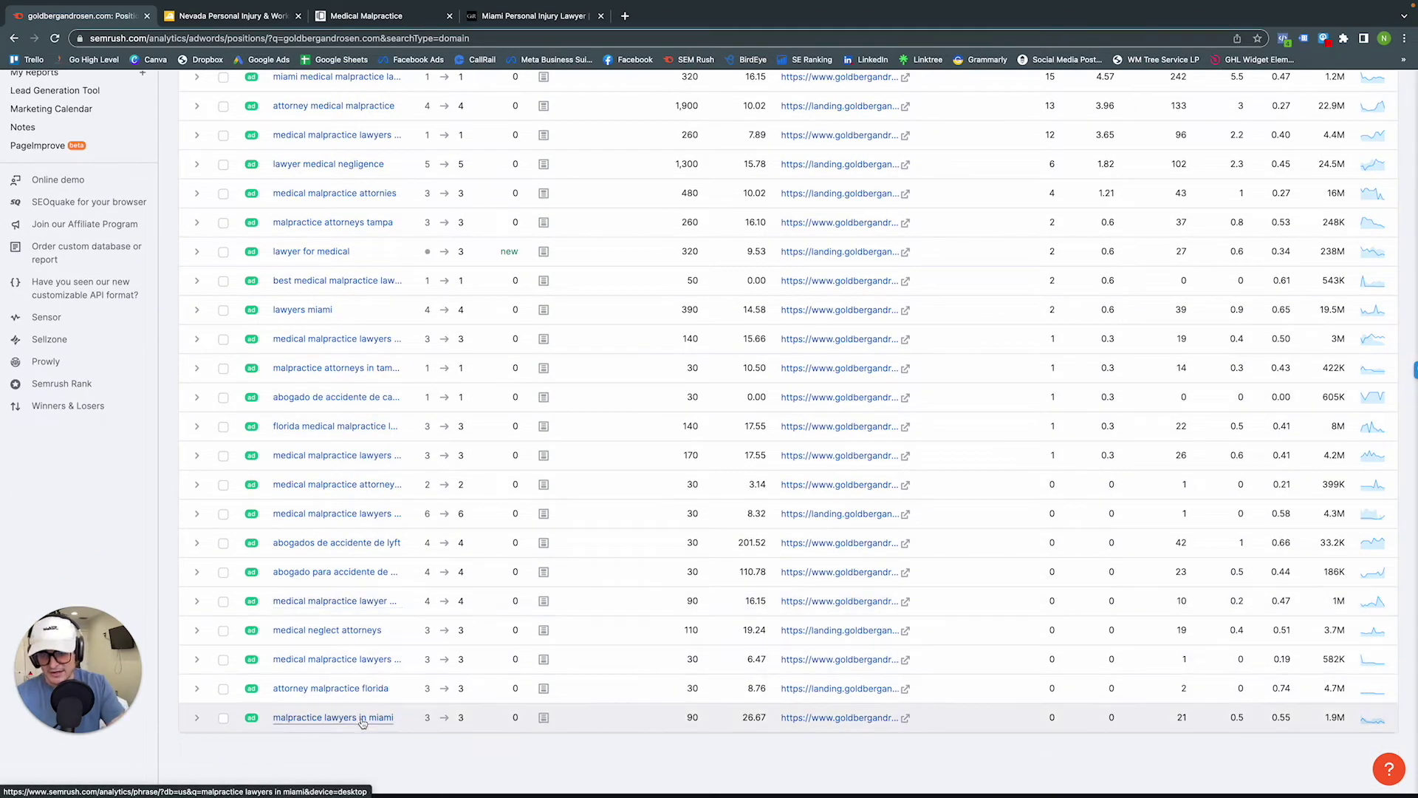
{"action": "left_click", "coordinate": [197, 717]}
{"action": "scroll", "coordinate": [399, 649], "scroll_direction": "down", "scroll_amount": 3}
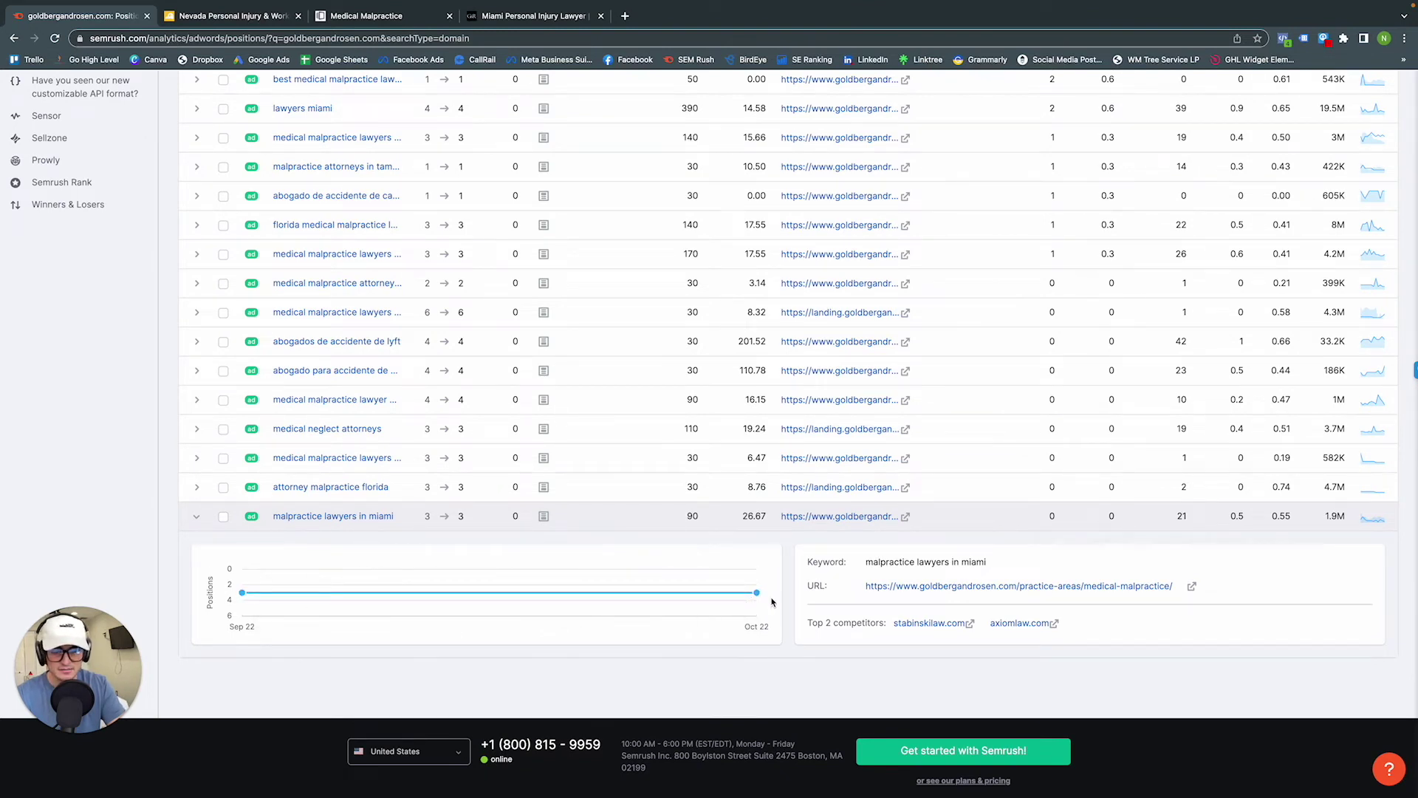
Open the advertising research for competitor stabinskilaw.com in a new browser tab and place it directly after the goldbergandrosen.com tab
{"action": "right_click", "coordinate": [932, 625]}
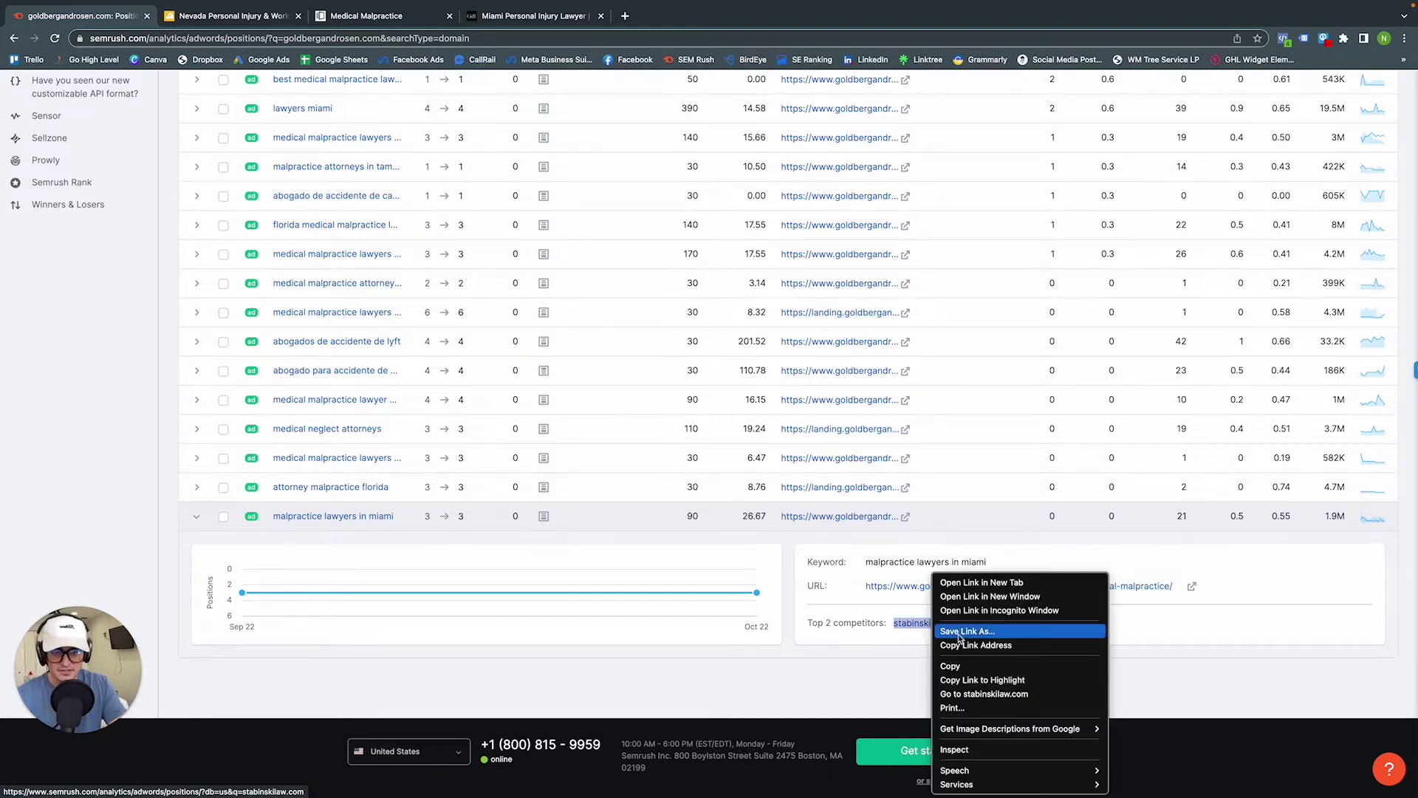
{"action": "left_click", "coordinate": [964, 583]}
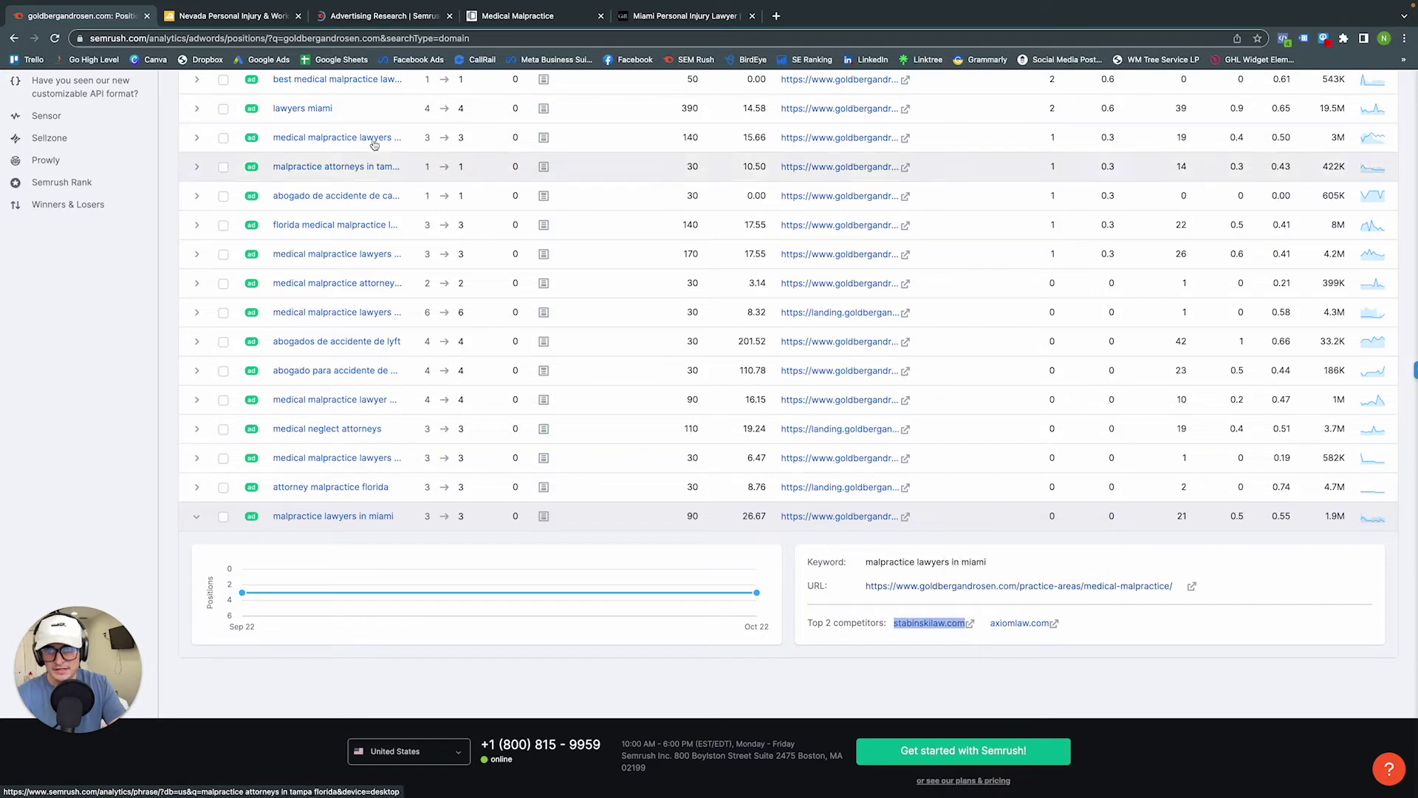
{"action": "left_click", "coordinate": [380, 16]}
{"action": "left_click_drag", "start_coordinate": [381, 15], "coordinate": [233, 16]}
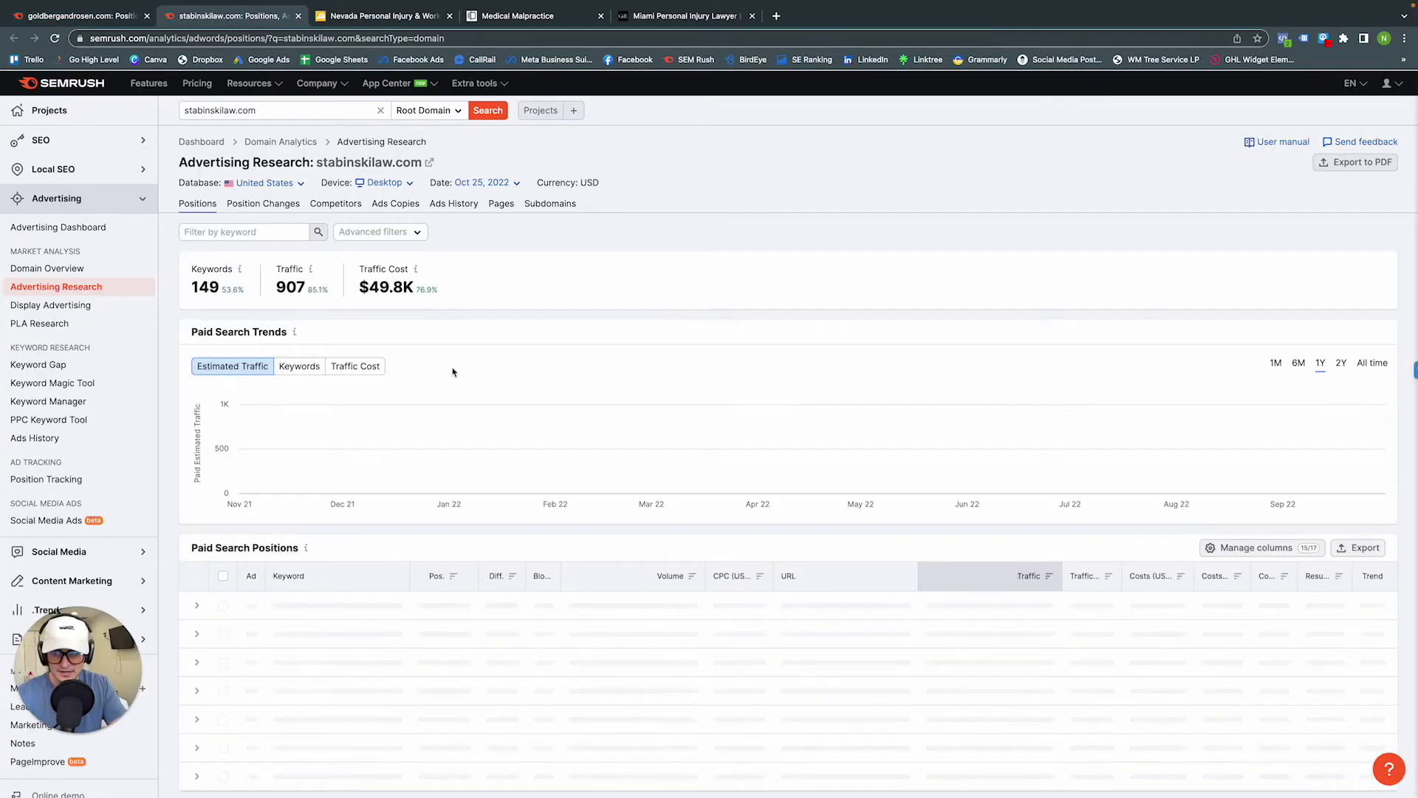
Examine stabinskilaw.com's keyword, traffic and traffic cost totals, Paid Search Trends and Paid Search Positions table
{"action": "scroll", "coordinate": [453, 371], "scroll_direction": "down", "scroll_amount": 5}
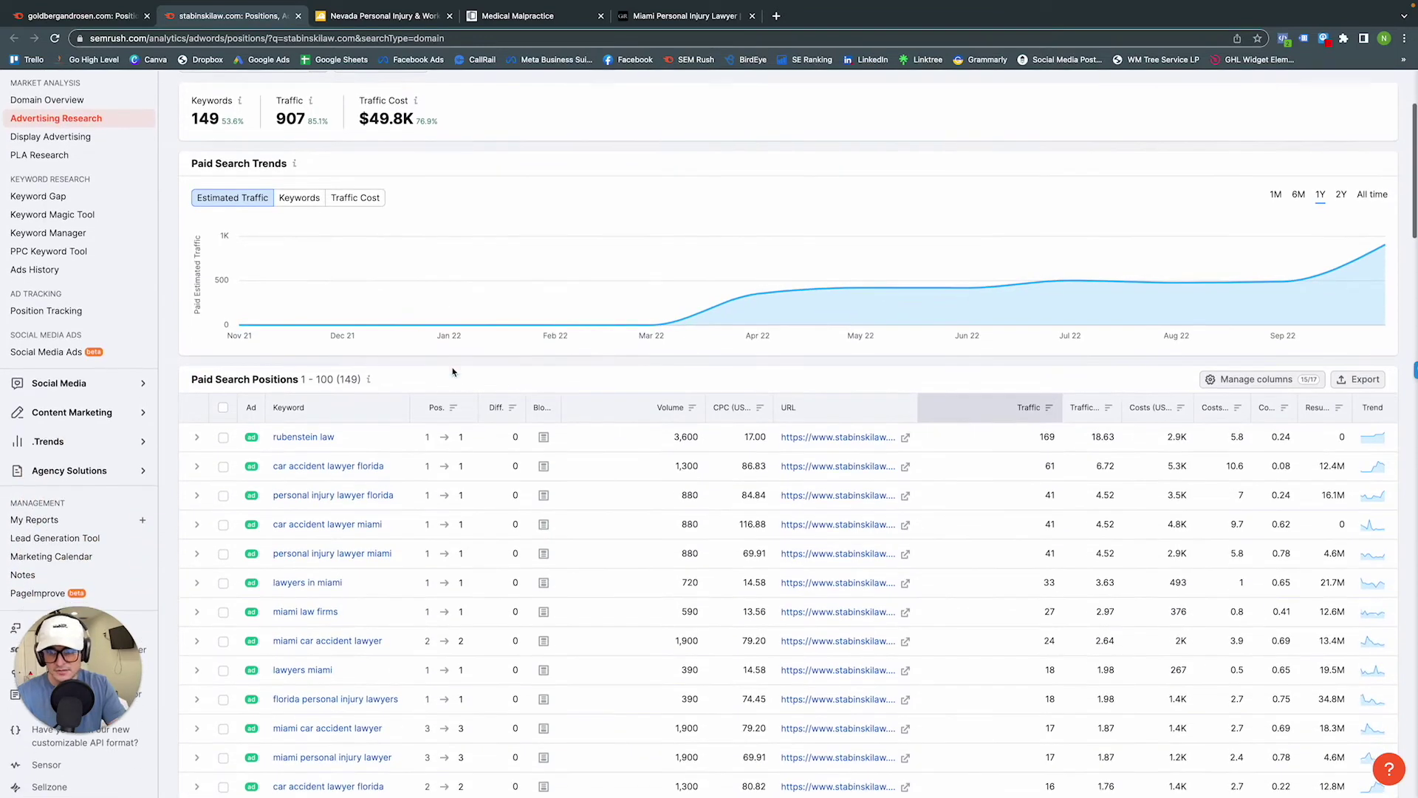
{"action": "scroll", "coordinate": [369, 347], "scroll_direction": "up", "scroll_amount": 1}
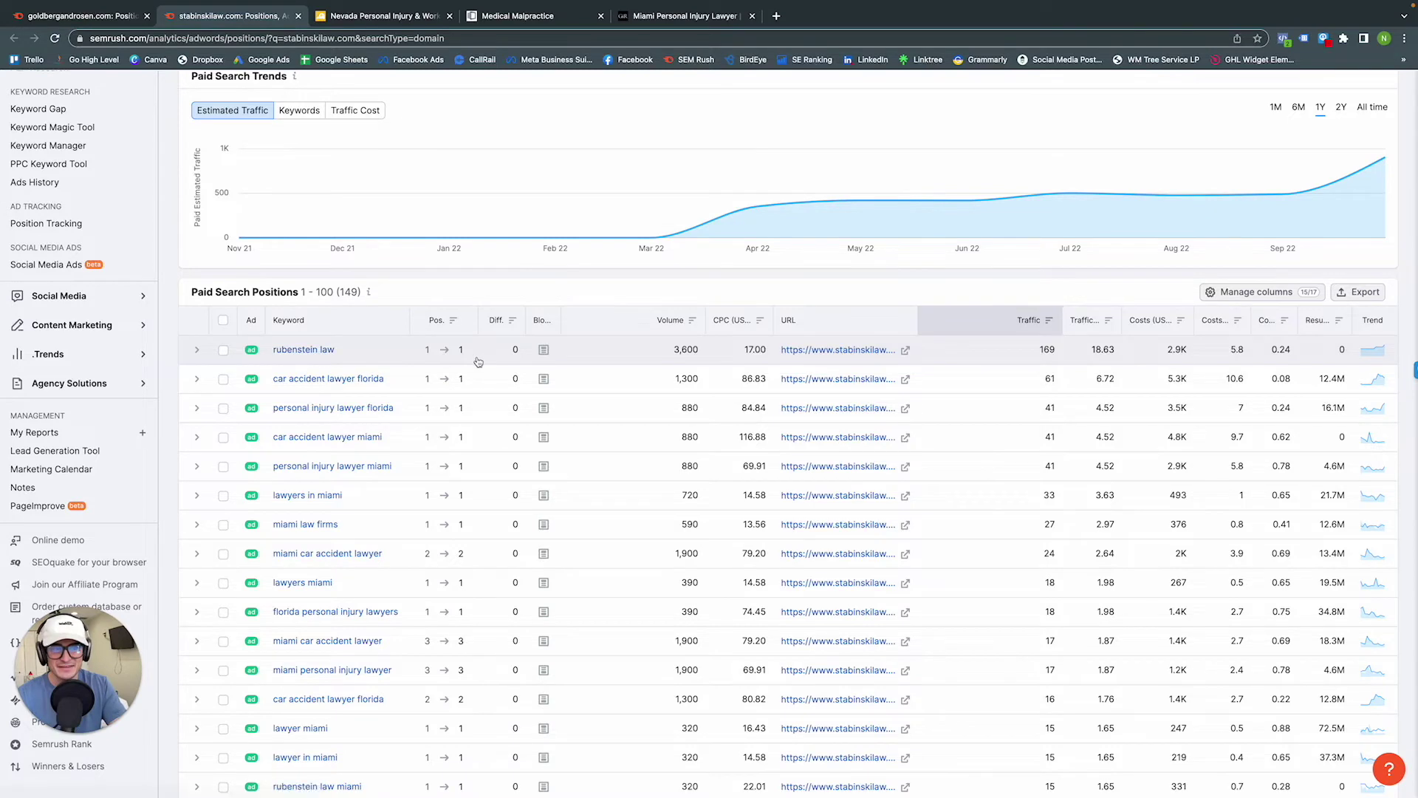
{"action": "scroll", "coordinate": [370, 332], "scroll_direction": "up", "scroll_amount": 2}
{"action": "scroll", "coordinate": [405, 295], "scroll_direction": "up", "scroll_amount": 1}
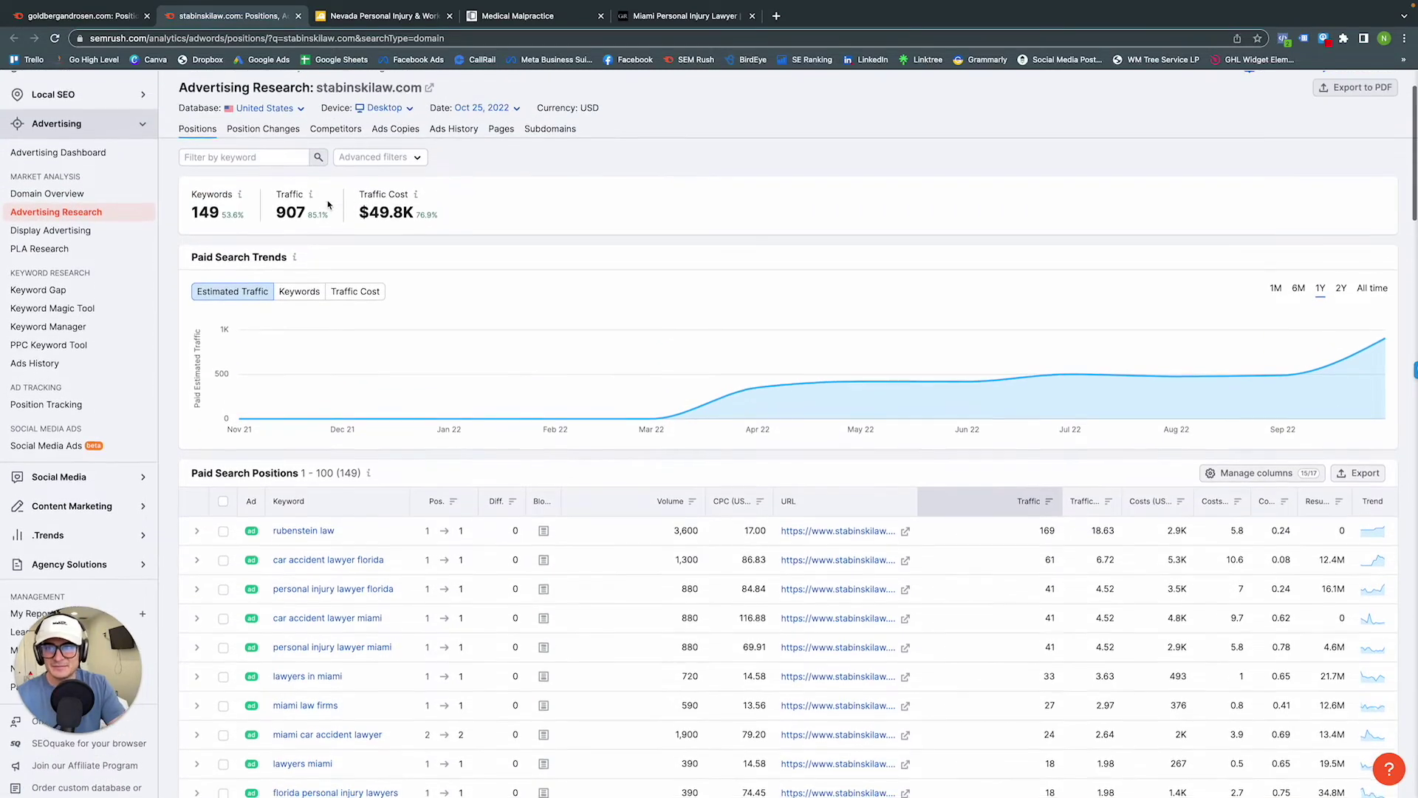
{"action": "scroll", "coordinate": [596, 583], "scroll_direction": "down", "scroll_amount": 5}
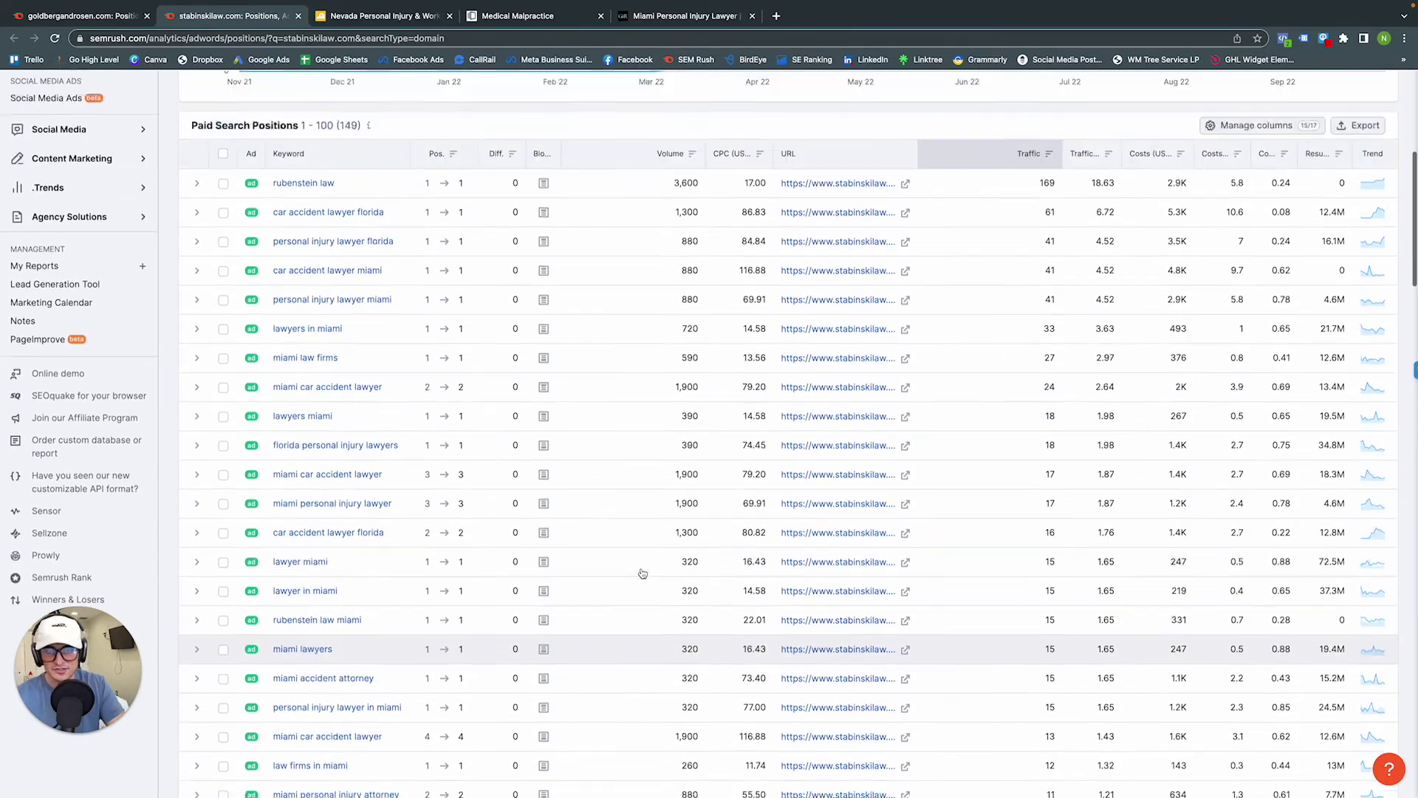
{"action": "scroll", "coordinate": [642, 573], "scroll_direction": "up", "scroll_amount": 3}
Open the Position Changes report for goldbergandrosen.com and set its date to September 2022
{"action": "left_click", "coordinate": [69, 18]}
{"action": "scroll", "coordinate": [418, 335], "scroll_direction": "up", "scroll_amount": 10}
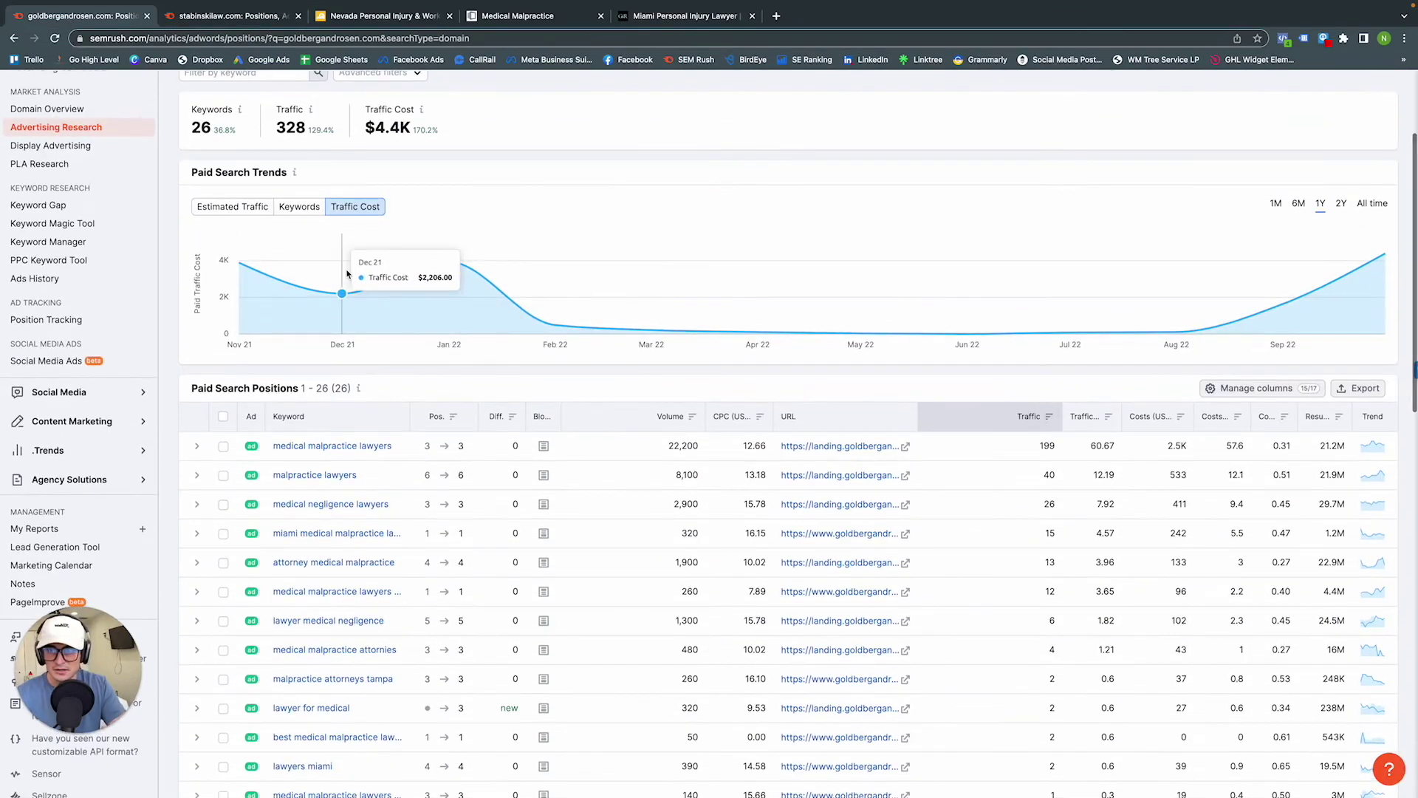
{"action": "scroll", "coordinate": [349, 274], "scroll_direction": "up", "scroll_amount": 3}
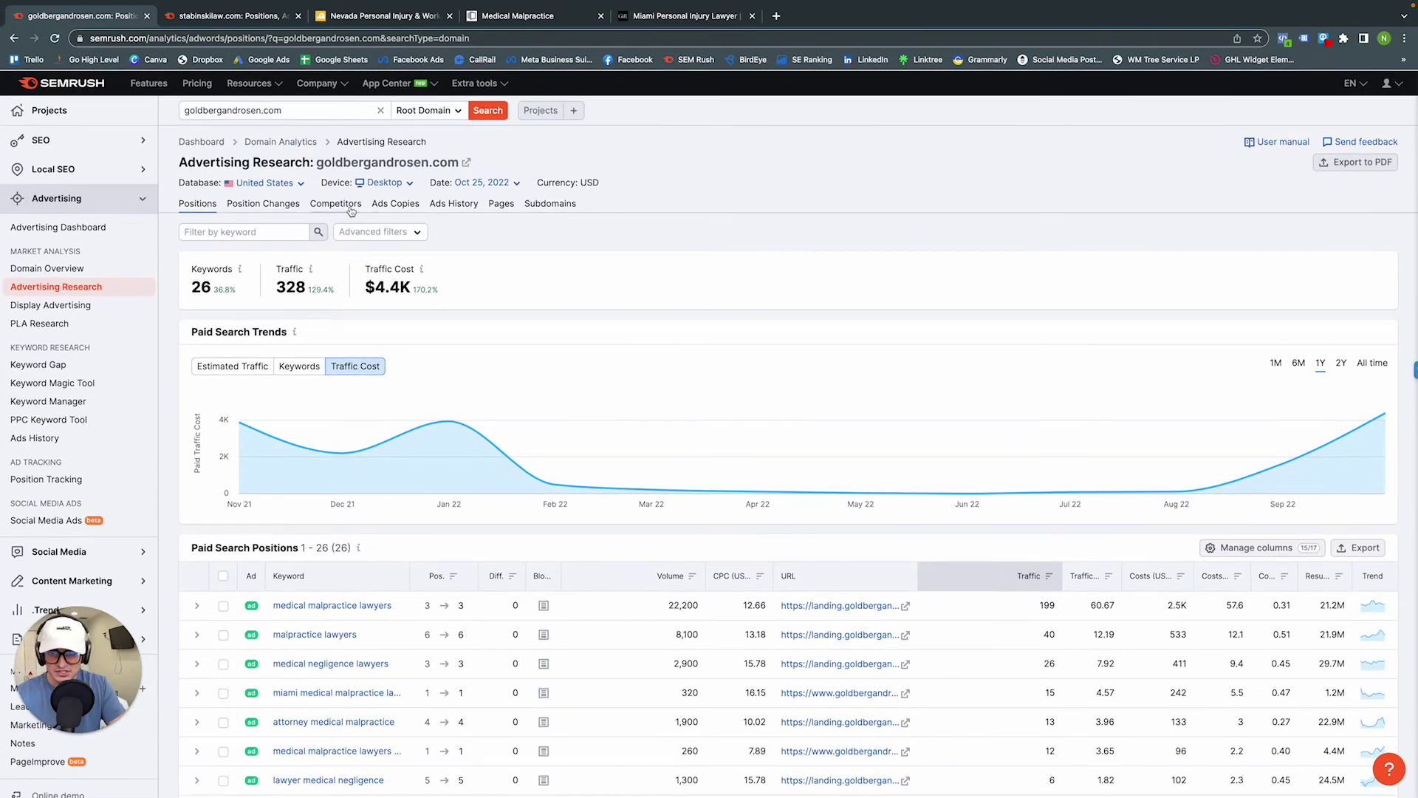
{"action": "left_click", "coordinate": [272, 210]}
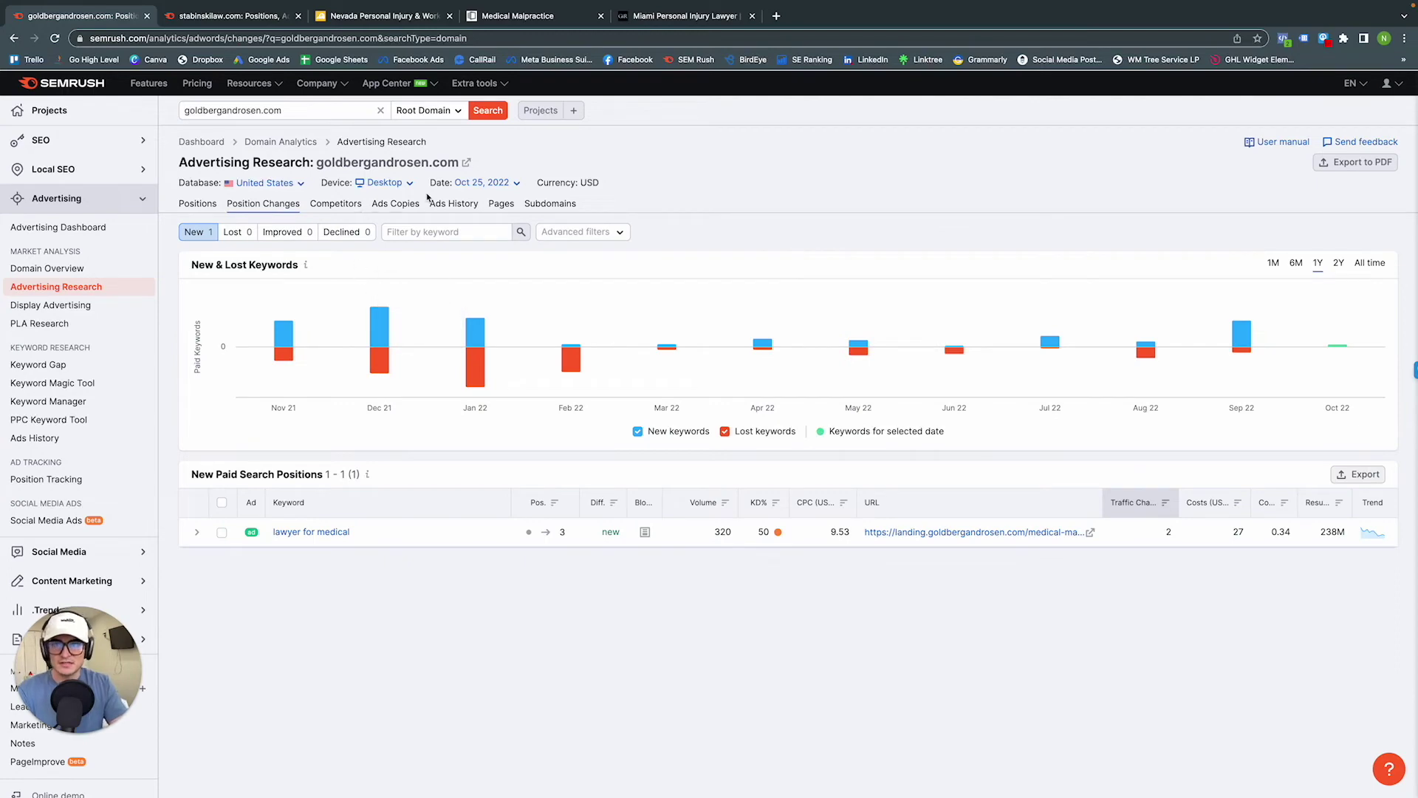
{"action": "left_click", "coordinate": [483, 184]}
{"action": "left_click", "coordinate": [484, 257]}
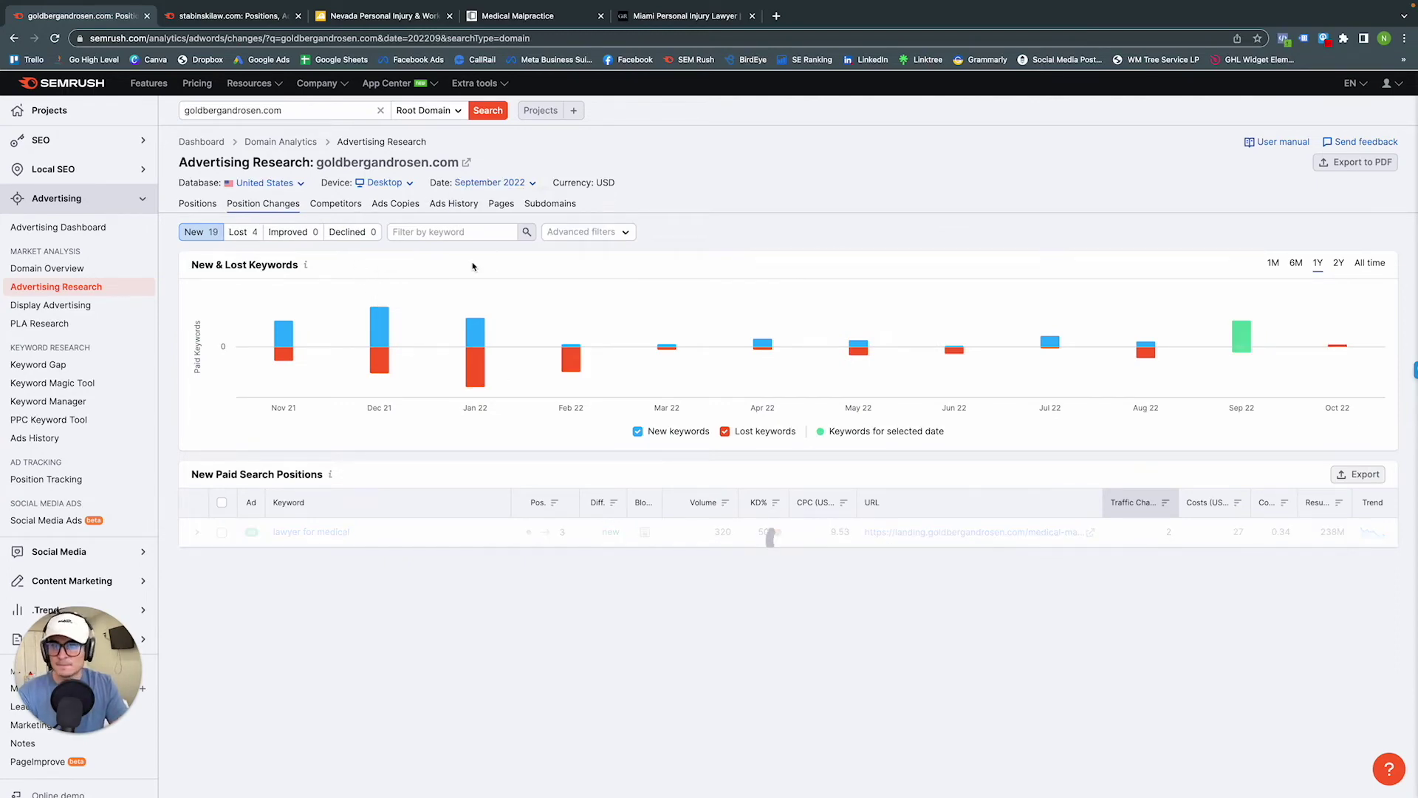
Examine the New Paid Search Positions for September 2022, including each keyword's position, volume, keyword difficulty, CPC and cost
{"action": "scroll", "coordinate": [449, 390], "scroll_direction": "down", "scroll_amount": 2}
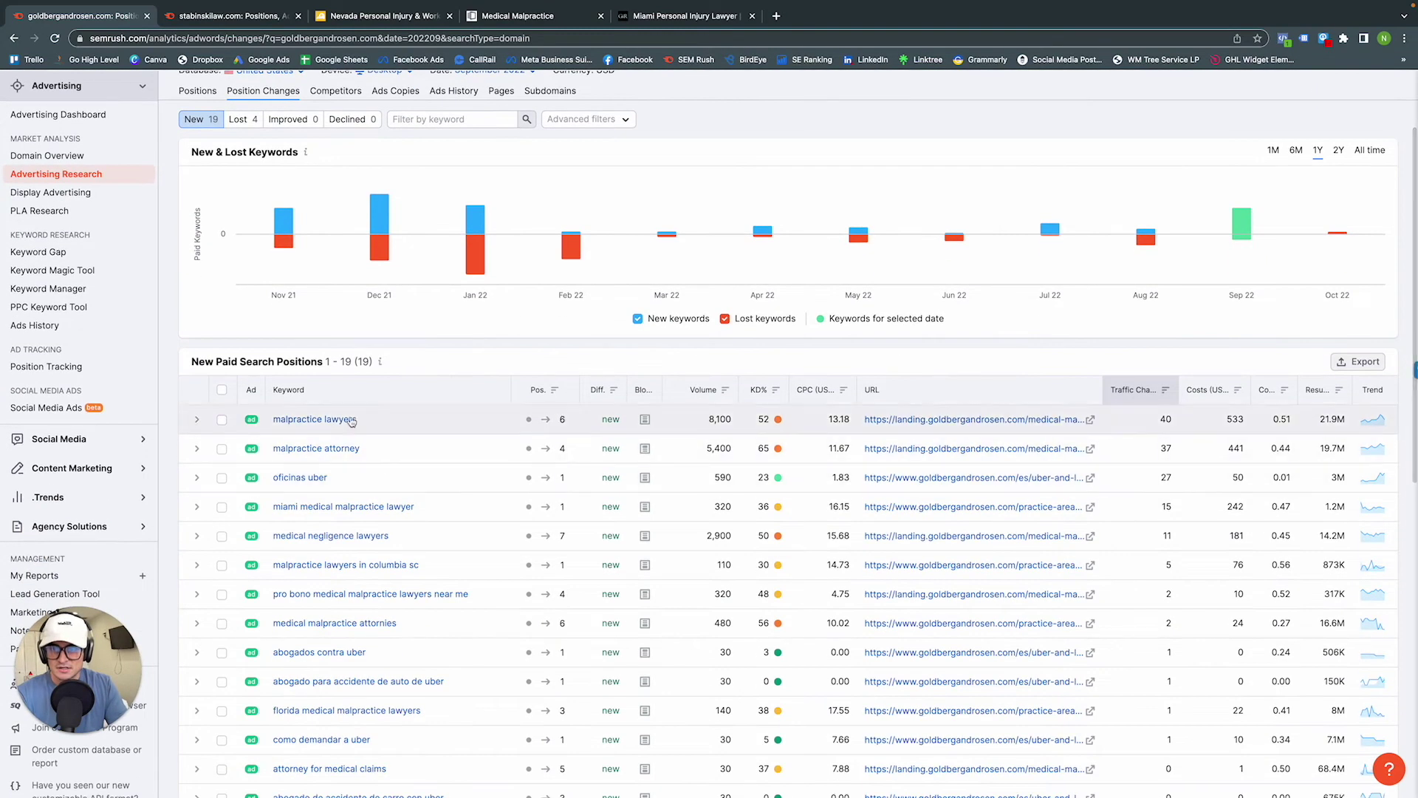
{"action": "scroll", "coordinate": [369, 502], "scroll_direction": "down", "scroll_amount": 2}
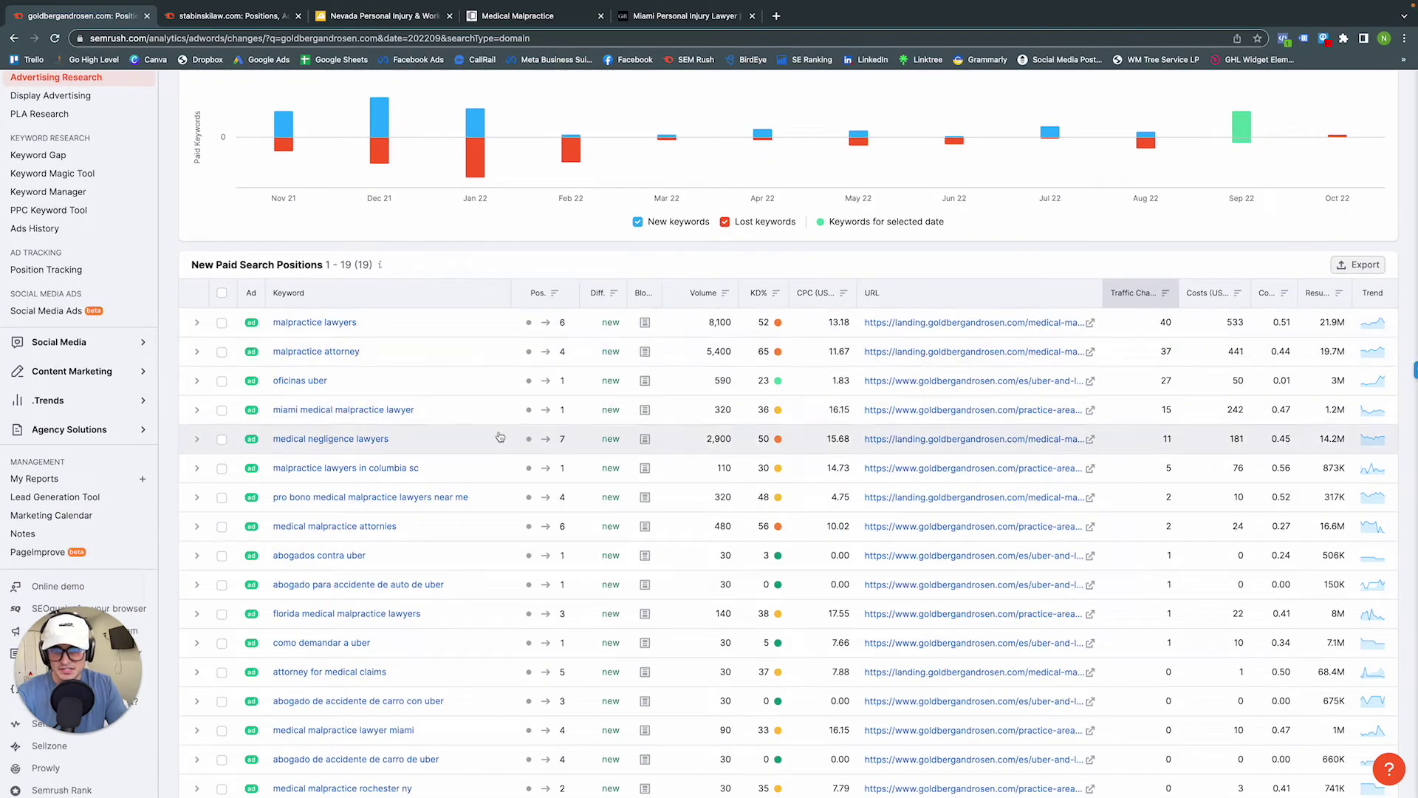
{"action": "scroll", "coordinate": [359, 453], "scroll_direction": "down", "scroll_amount": 1}
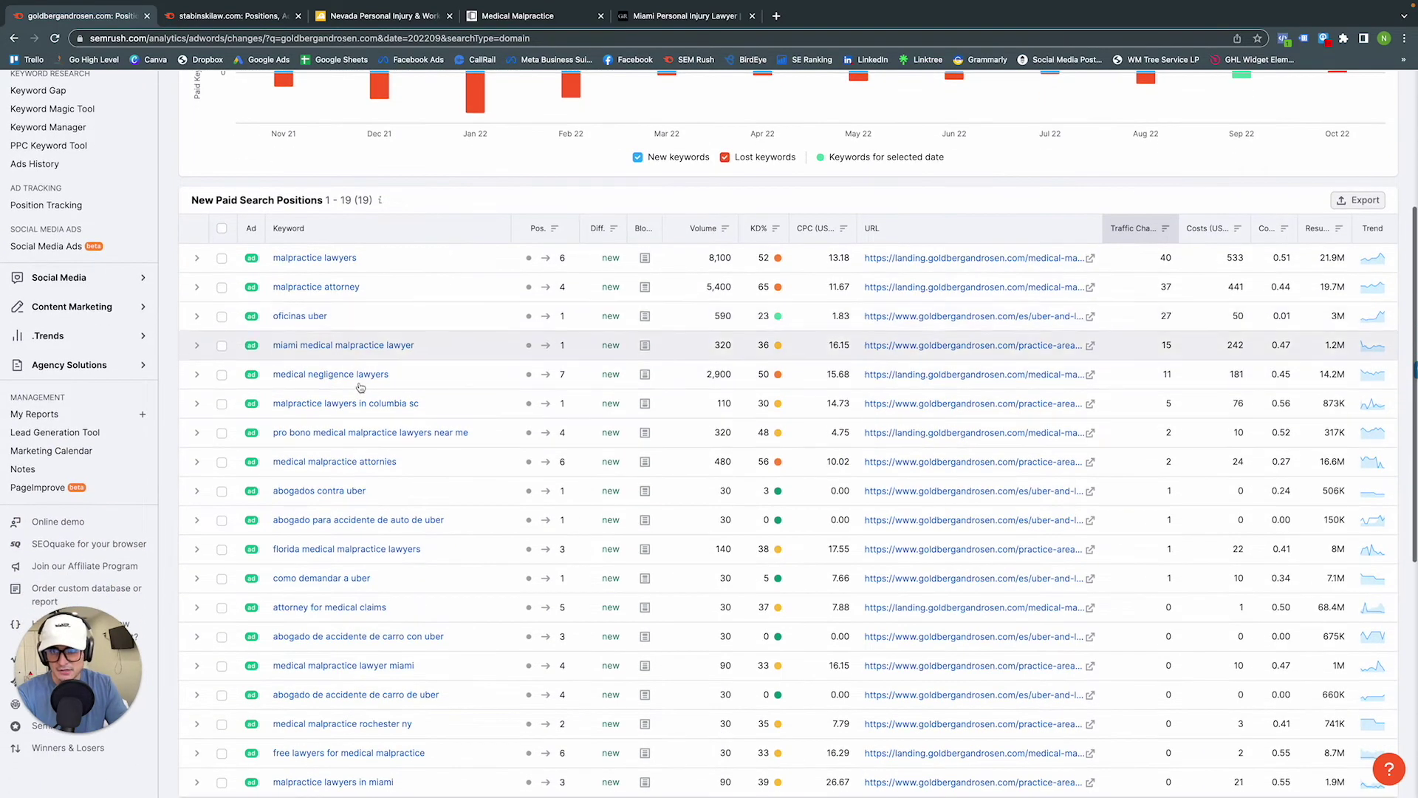
{"action": "scroll", "coordinate": [374, 418], "scroll_direction": "down", "scroll_amount": 1}
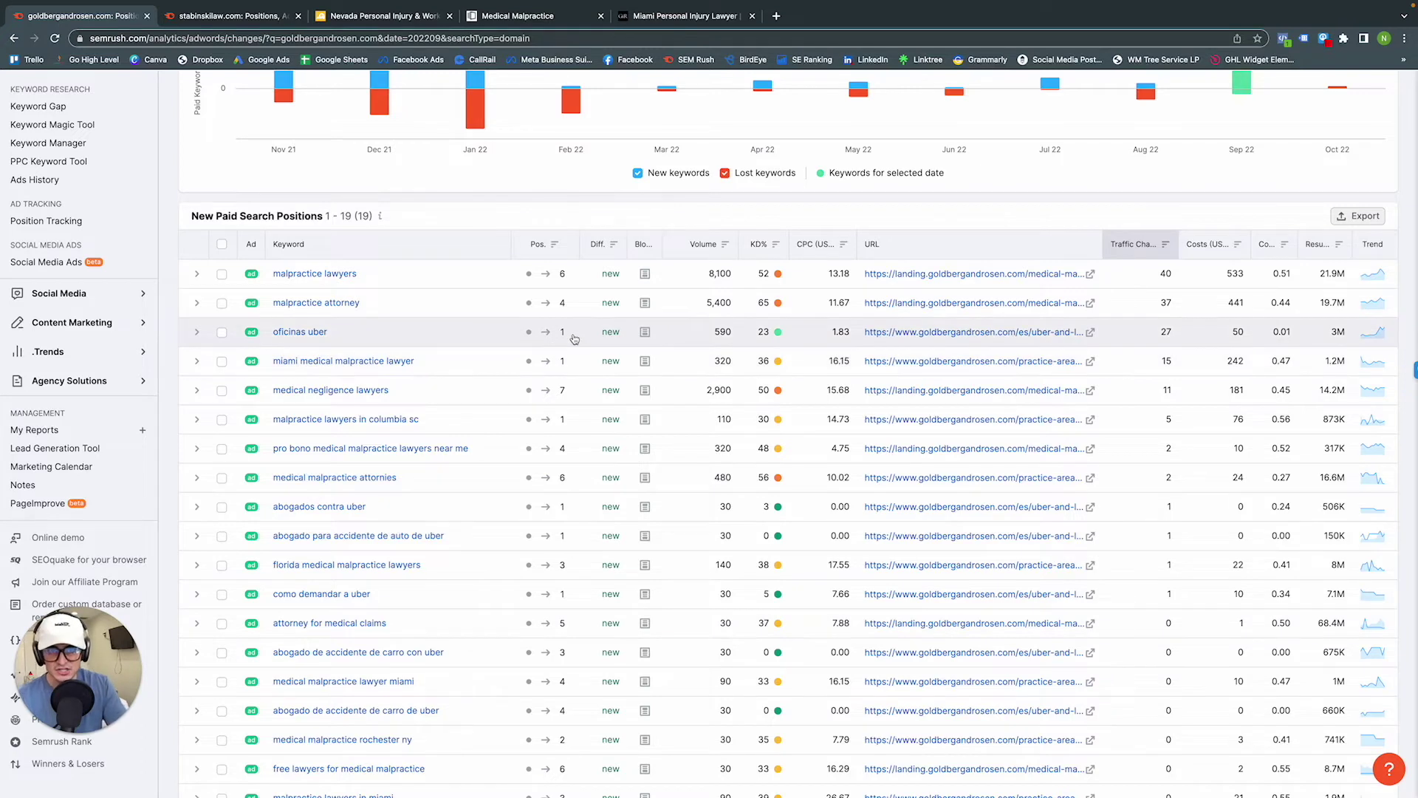
{"action": "scroll", "coordinate": [761, 255], "scroll_direction": "up", "scroll_amount": 1}
{"action": "mouse_move", "coordinate": [761, 256]}
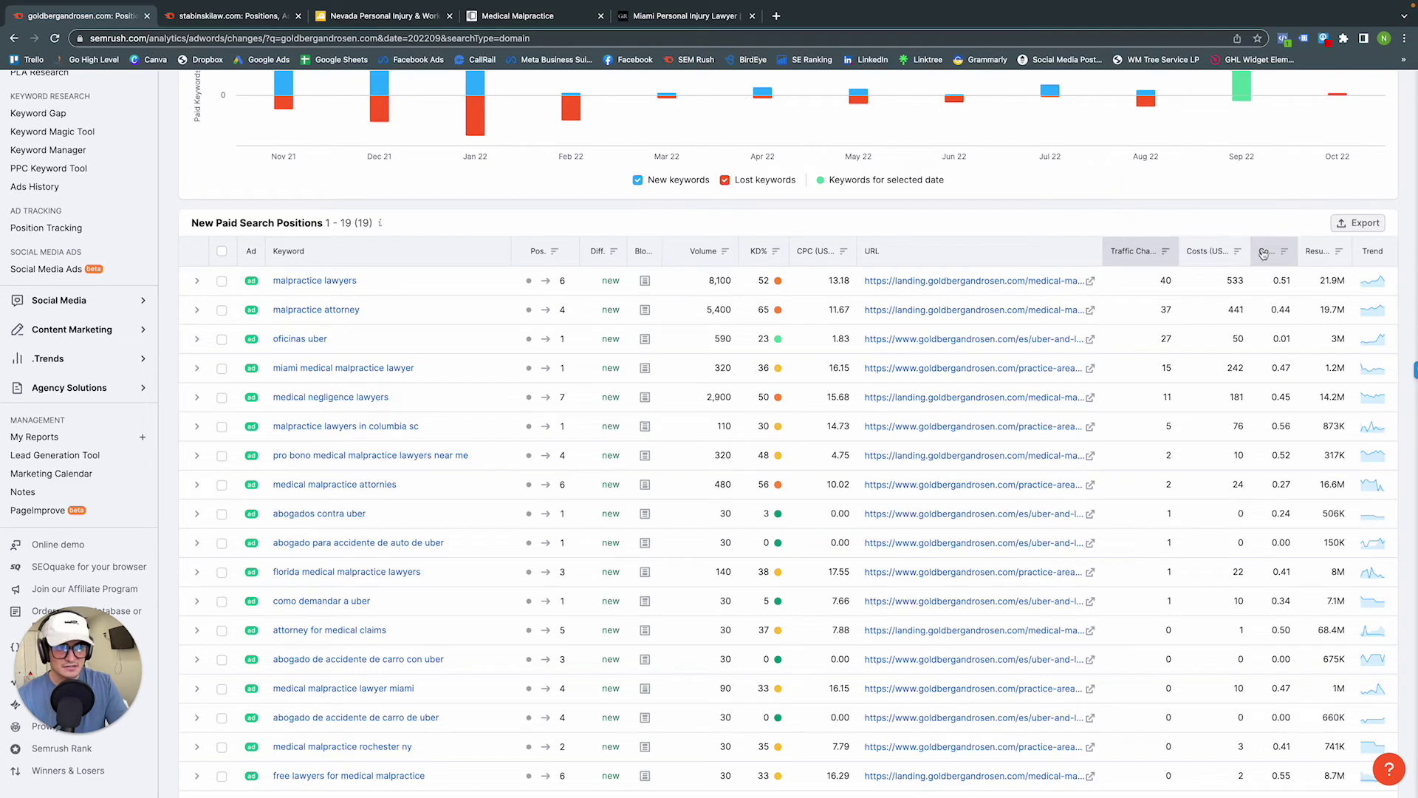
{"action": "scroll", "coordinate": [716, 257], "scroll_direction": "down", "scroll_amount": 3}
{"action": "scroll", "coordinate": [517, 273], "scroll_direction": "up", "scroll_amount": 6}
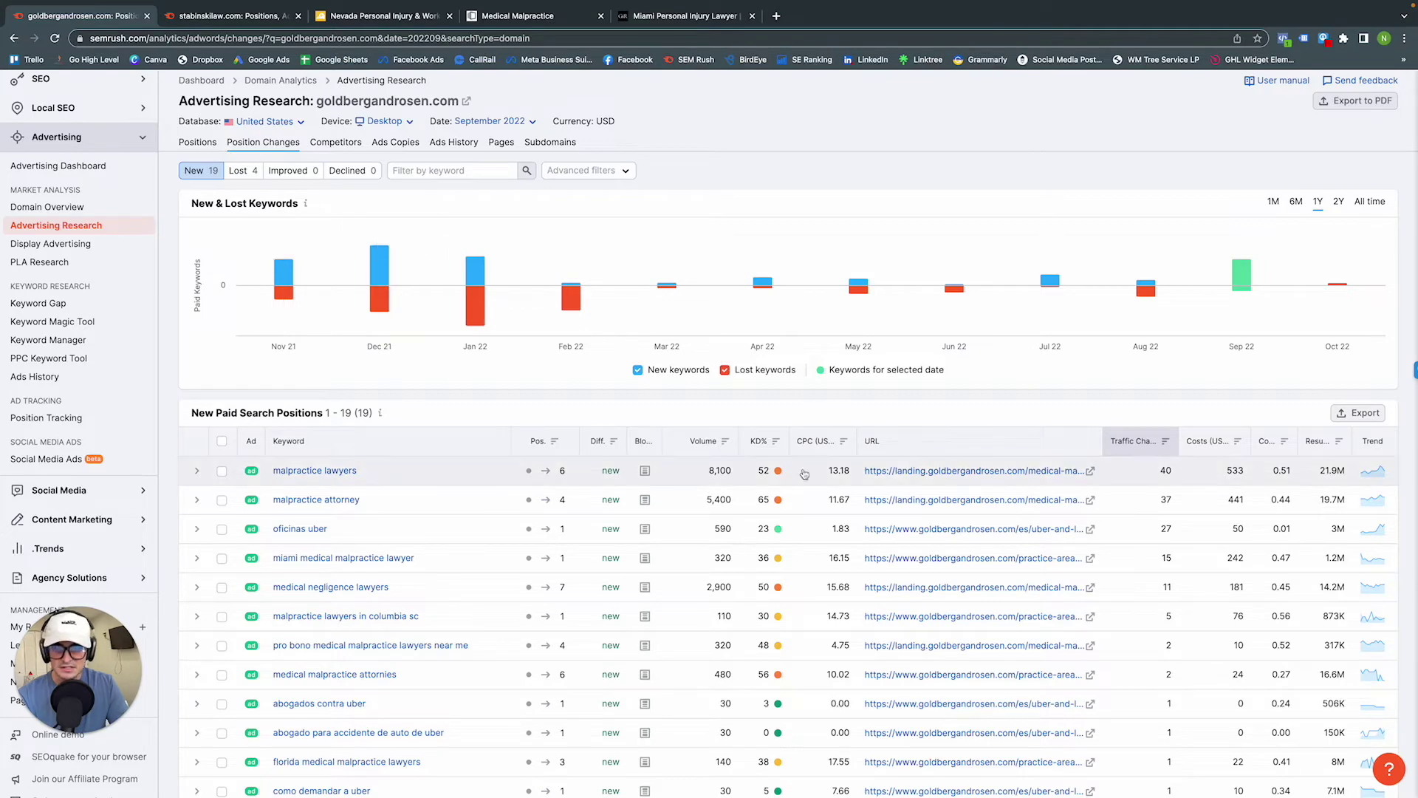
Show goldbergandrosen.com's lost paid search positions for September 2022 and examine their keywords, volume and CPC
{"action": "scroll", "coordinate": [313, 384], "scroll_direction": "down", "scroll_amount": 1}
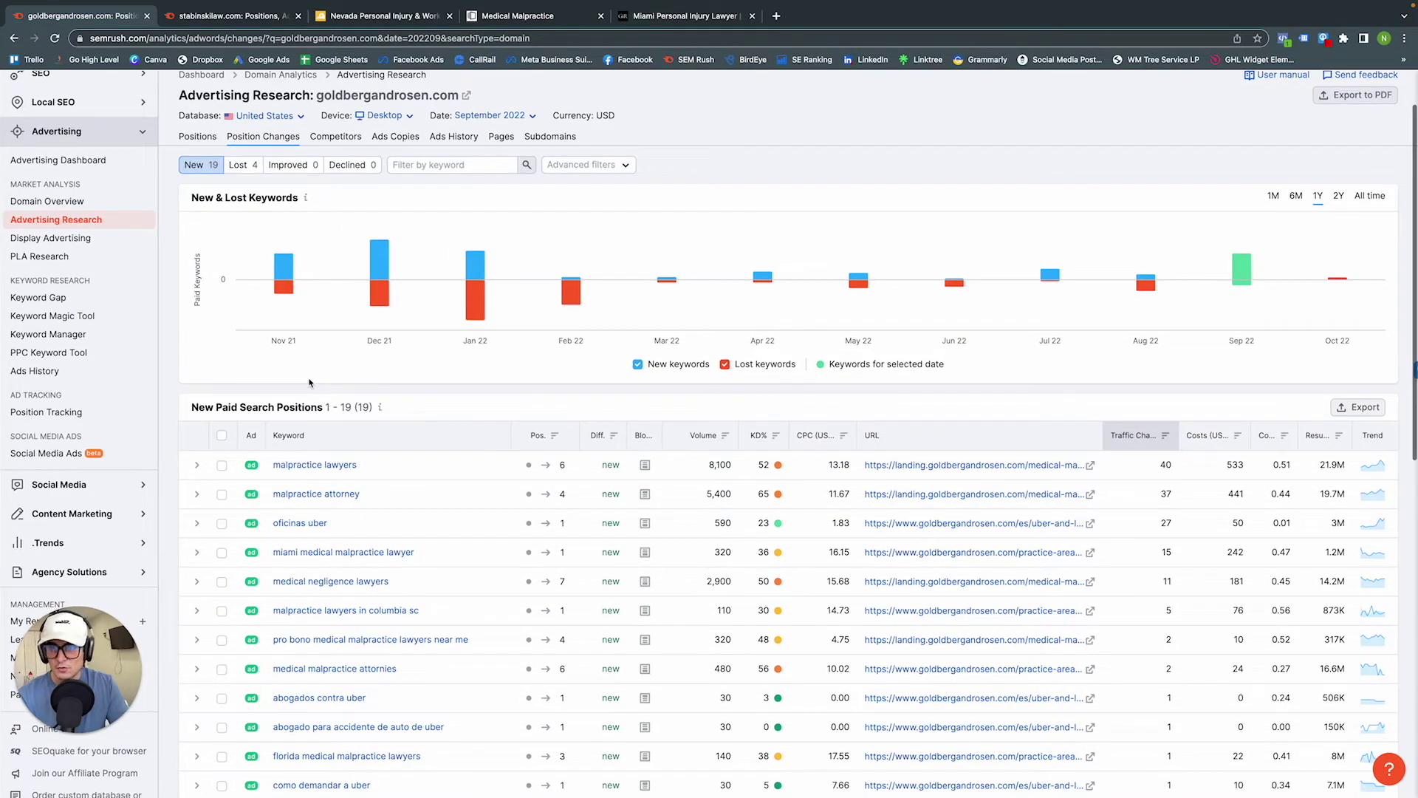
{"action": "left_click", "coordinate": [240, 170]}
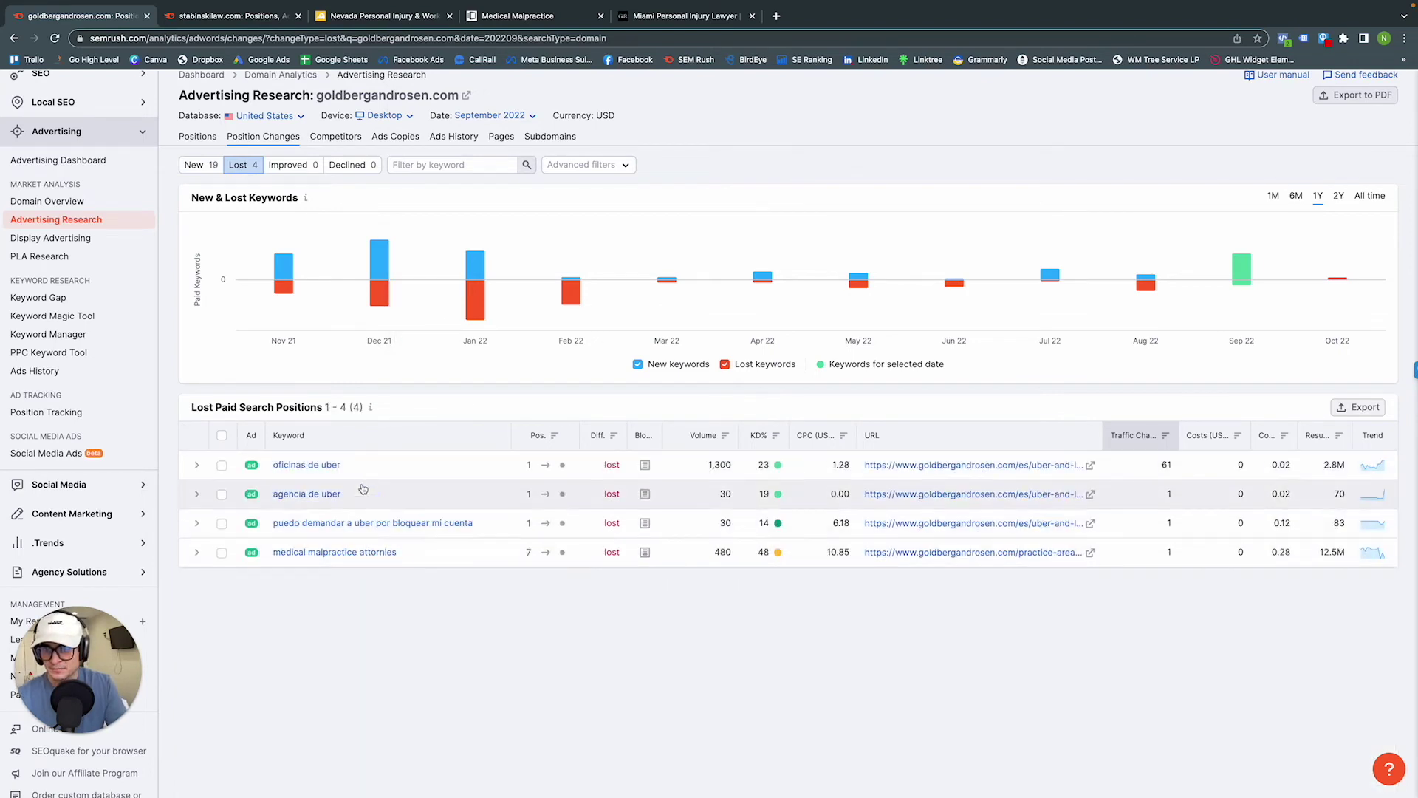
{"action": "scroll", "coordinate": [335, 347], "scroll_direction": "up", "scroll_amount": 1}
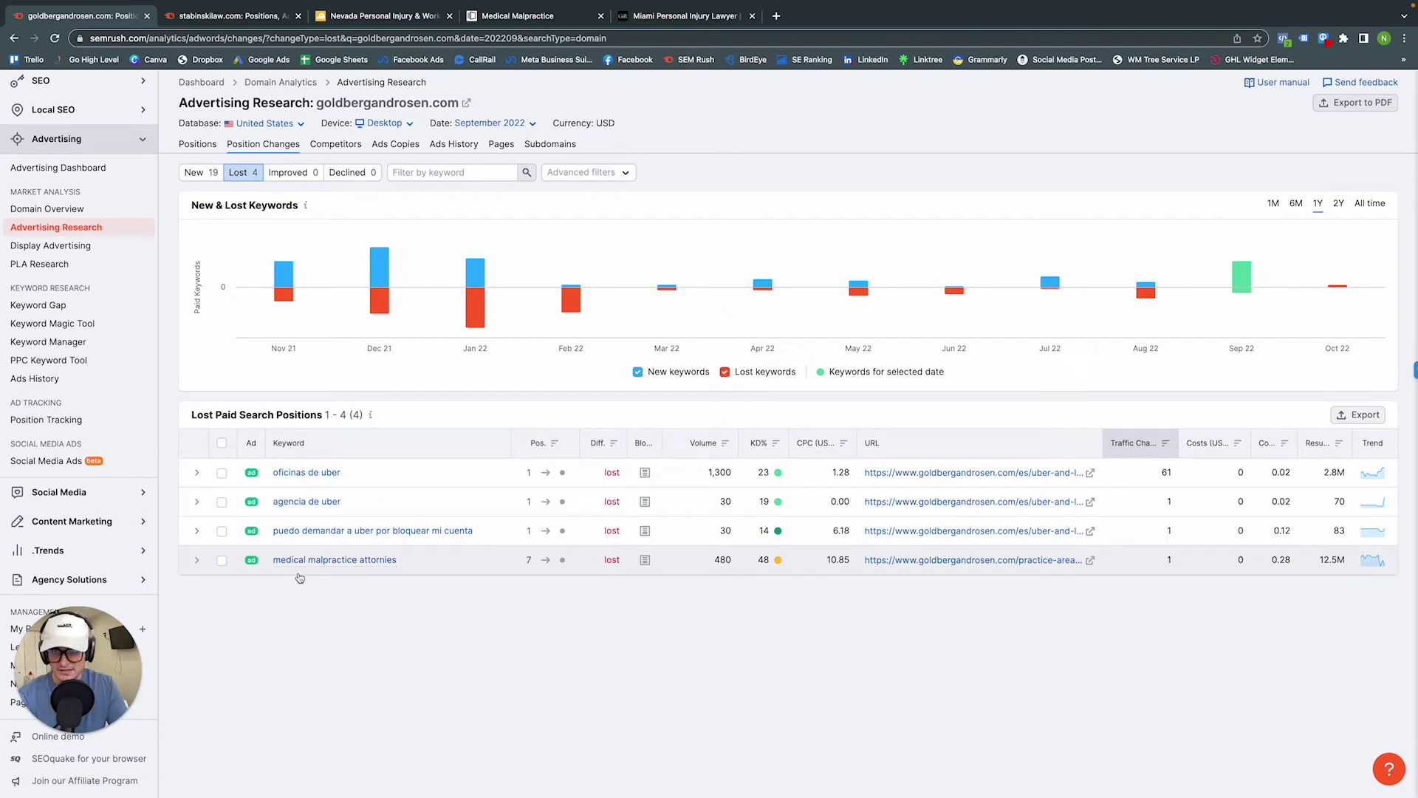
Return to the new paid search positions for September 2022 and review the full keyword list
{"action": "left_click", "coordinate": [218, 175]}
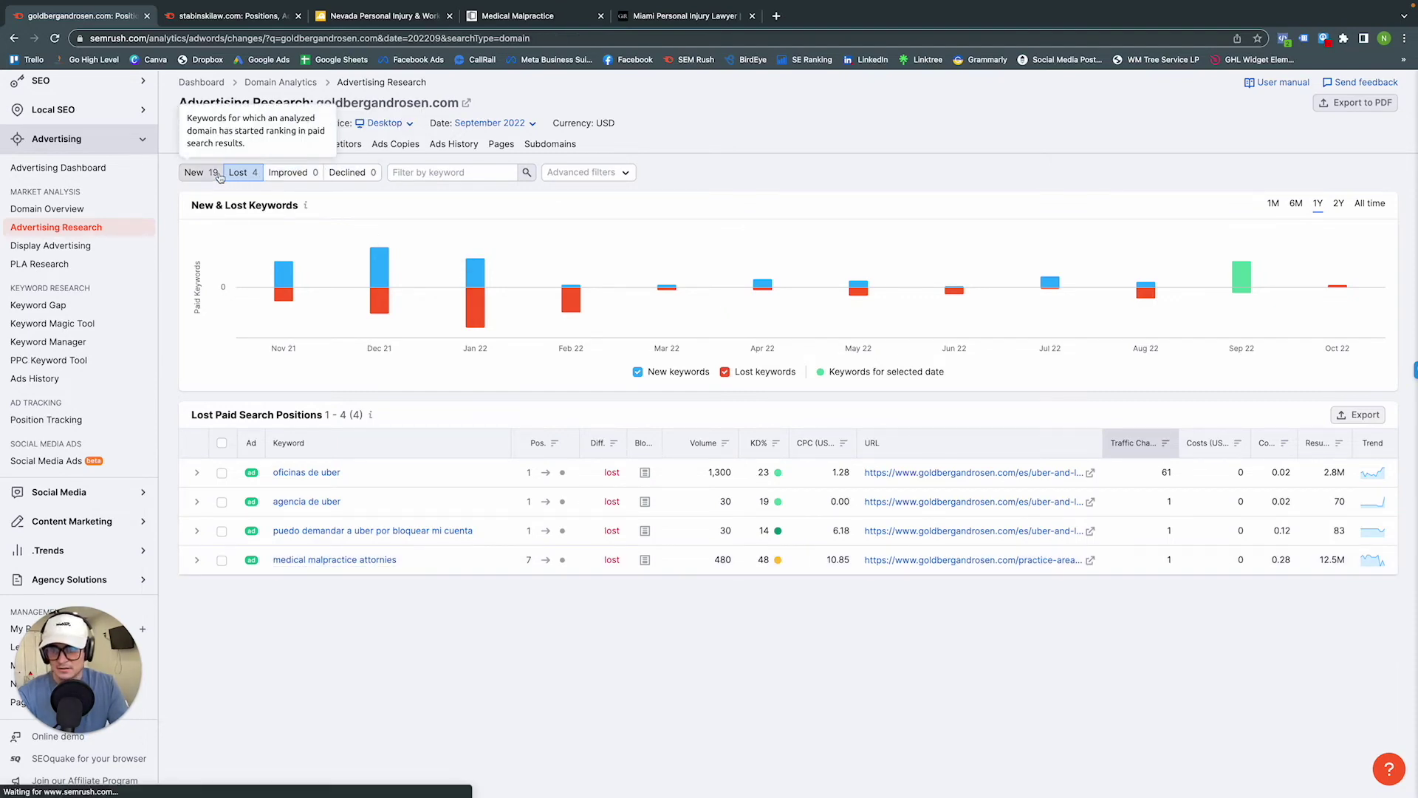
{"action": "scroll", "coordinate": [347, 509], "scroll_direction": "down", "scroll_amount": 1}
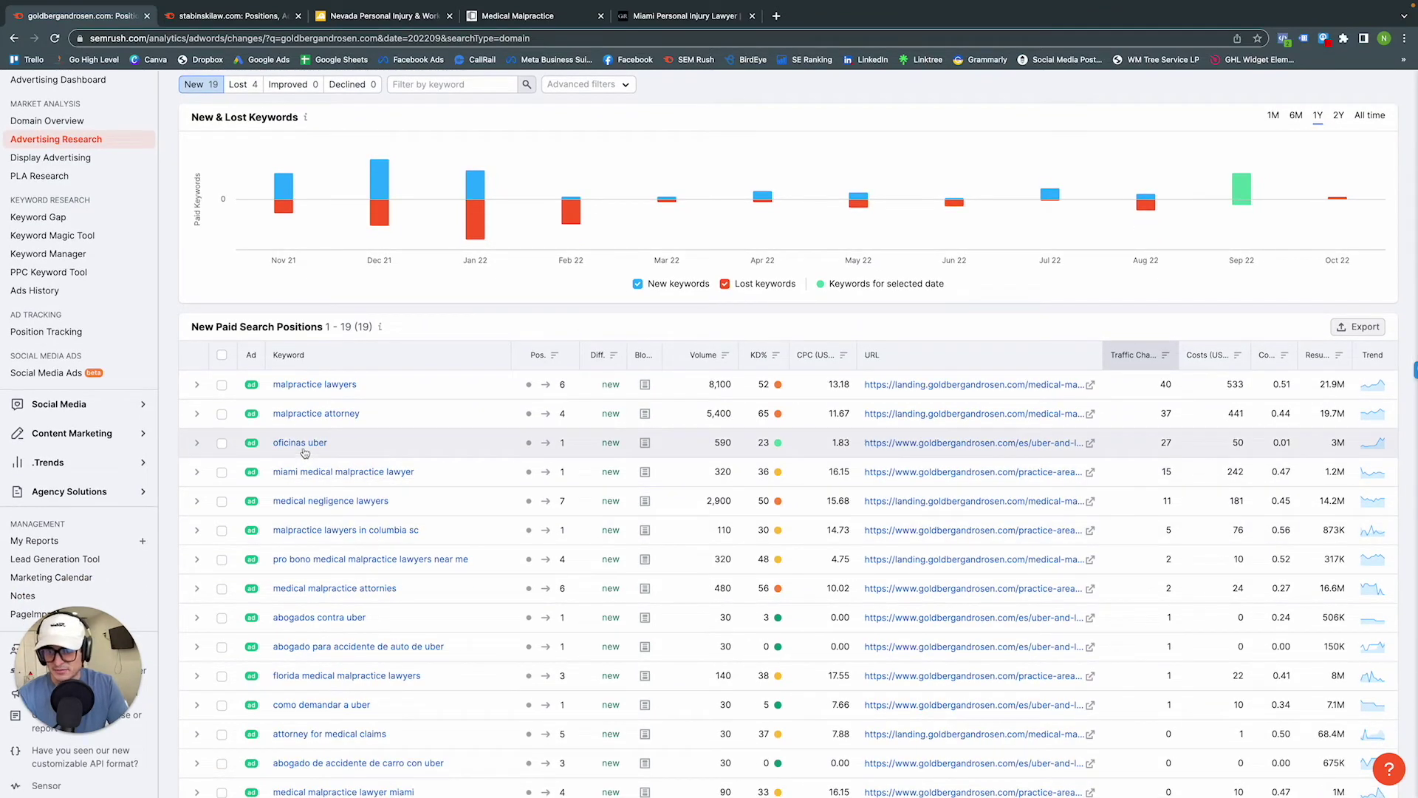
{"action": "scroll", "coordinate": [318, 456], "scroll_direction": "down", "scroll_amount": 2}
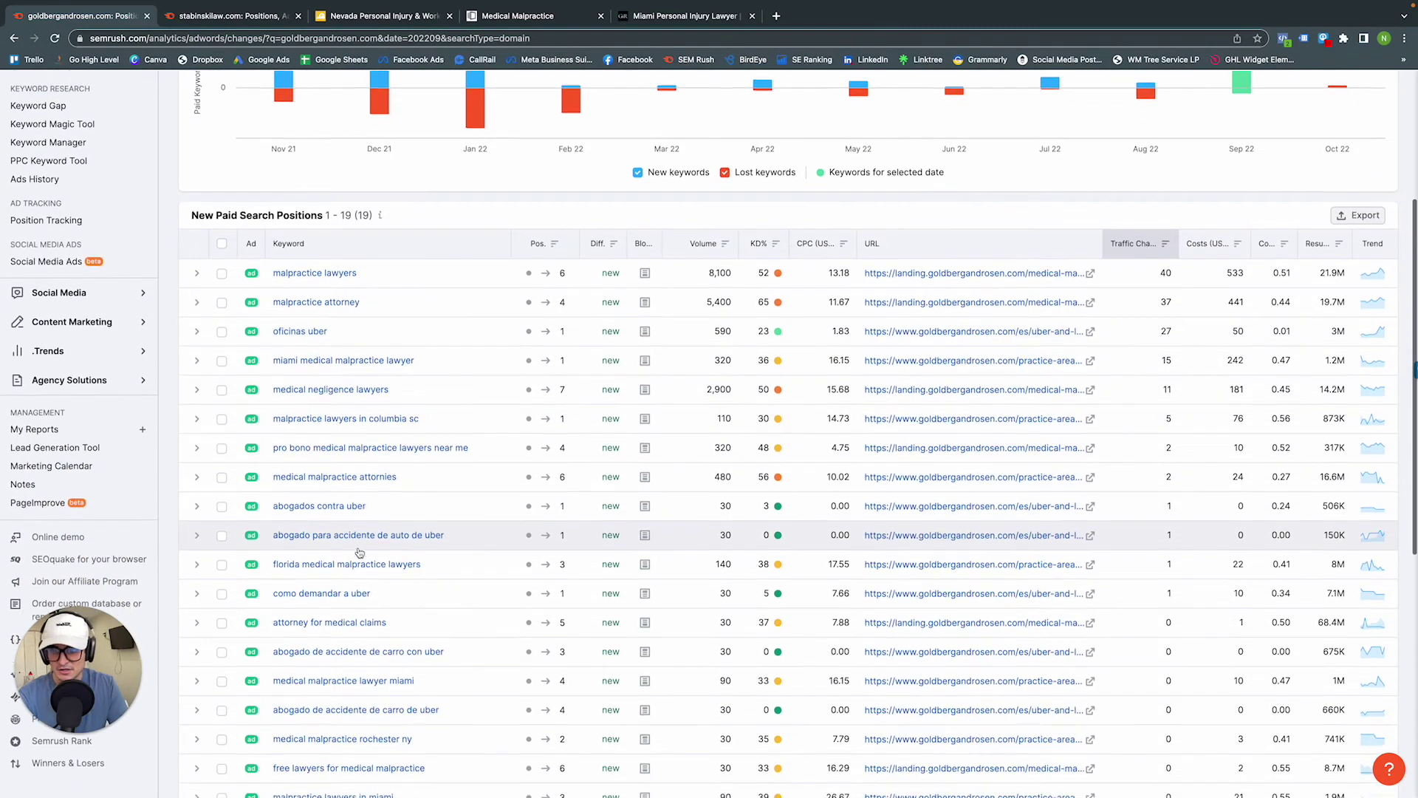
{"action": "scroll", "coordinate": [357, 554], "scroll_direction": "up", "scroll_amount": 3}
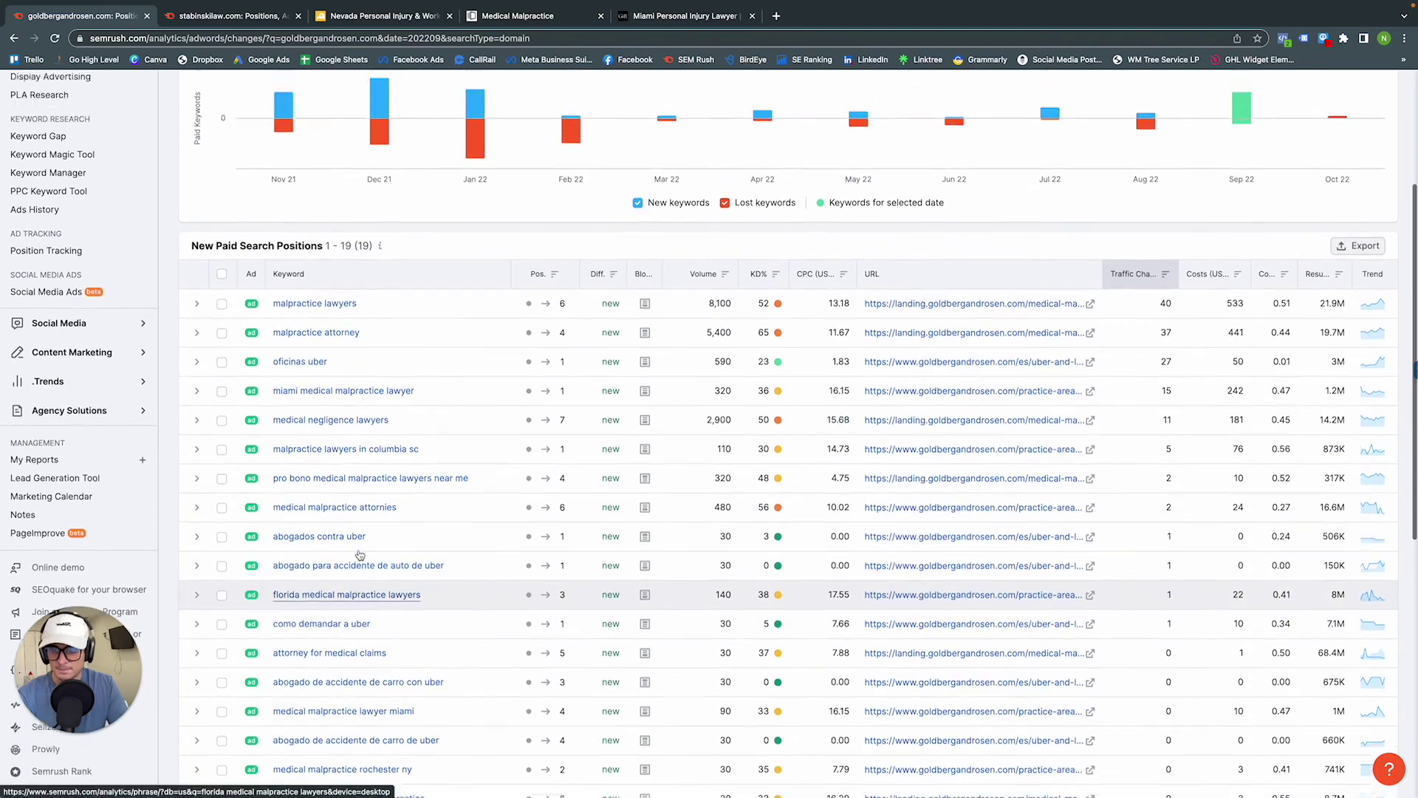
{"action": "scroll", "coordinate": [330, 476], "scroll_direction": "up", "scroll_amount": 1}
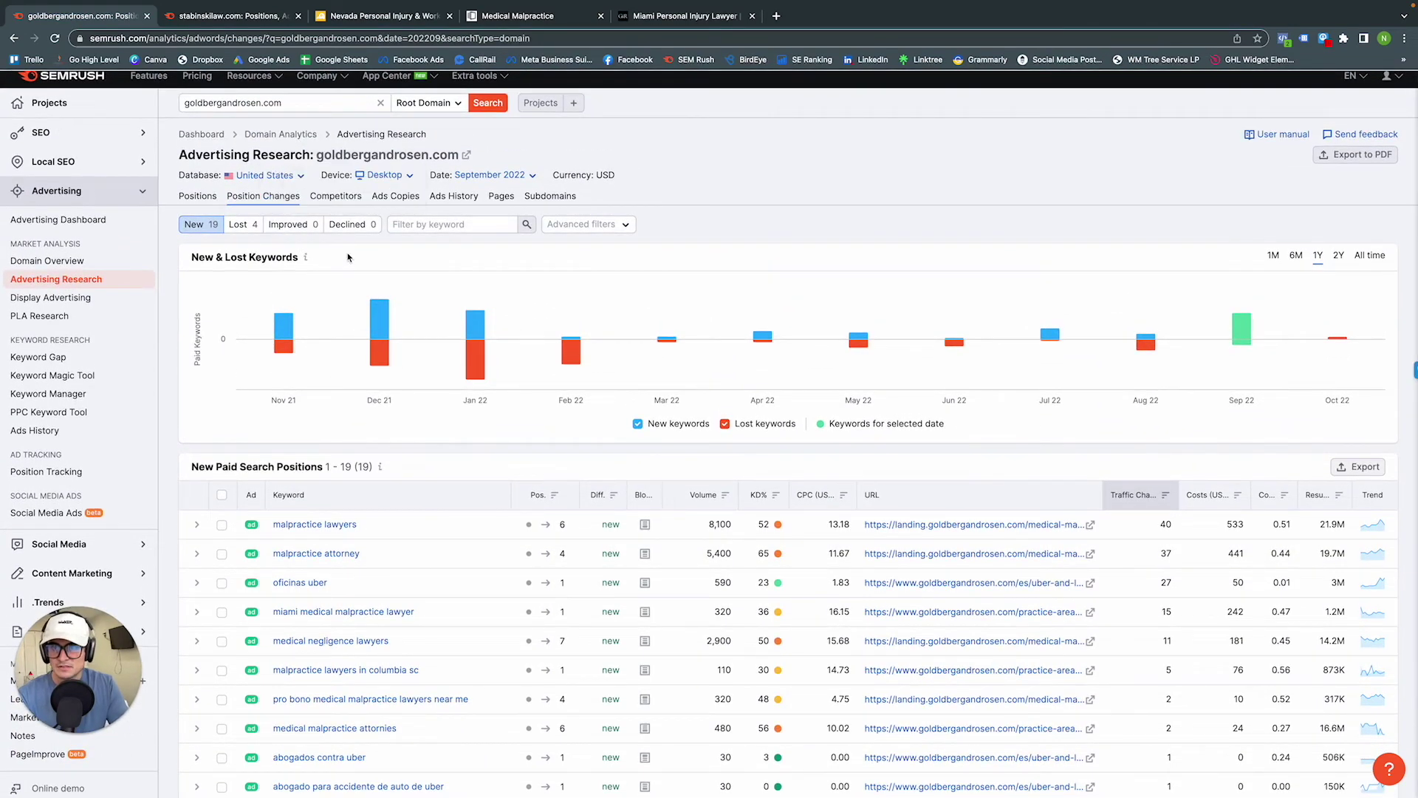
Open goldbergandrosen.com's Competitors report and examine the Competitive Positioning Map and the paid keywords, paid traffic and traffic price columns
{"action": "left_click", "coordinate": [336, 196]}
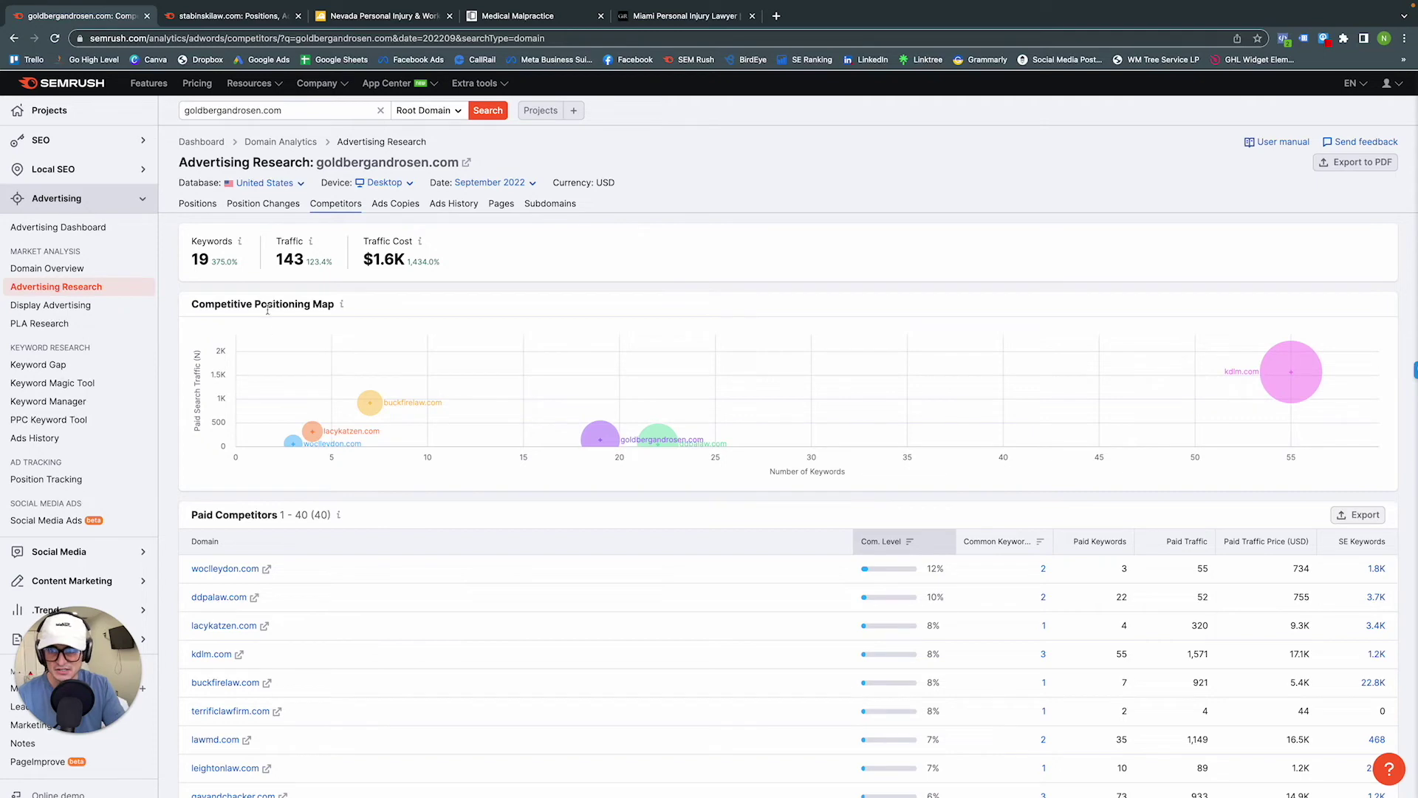
{"action": "scroll", "coordinate": [271, 402], "scroll_direction": "down", "scroll_amount": 2}
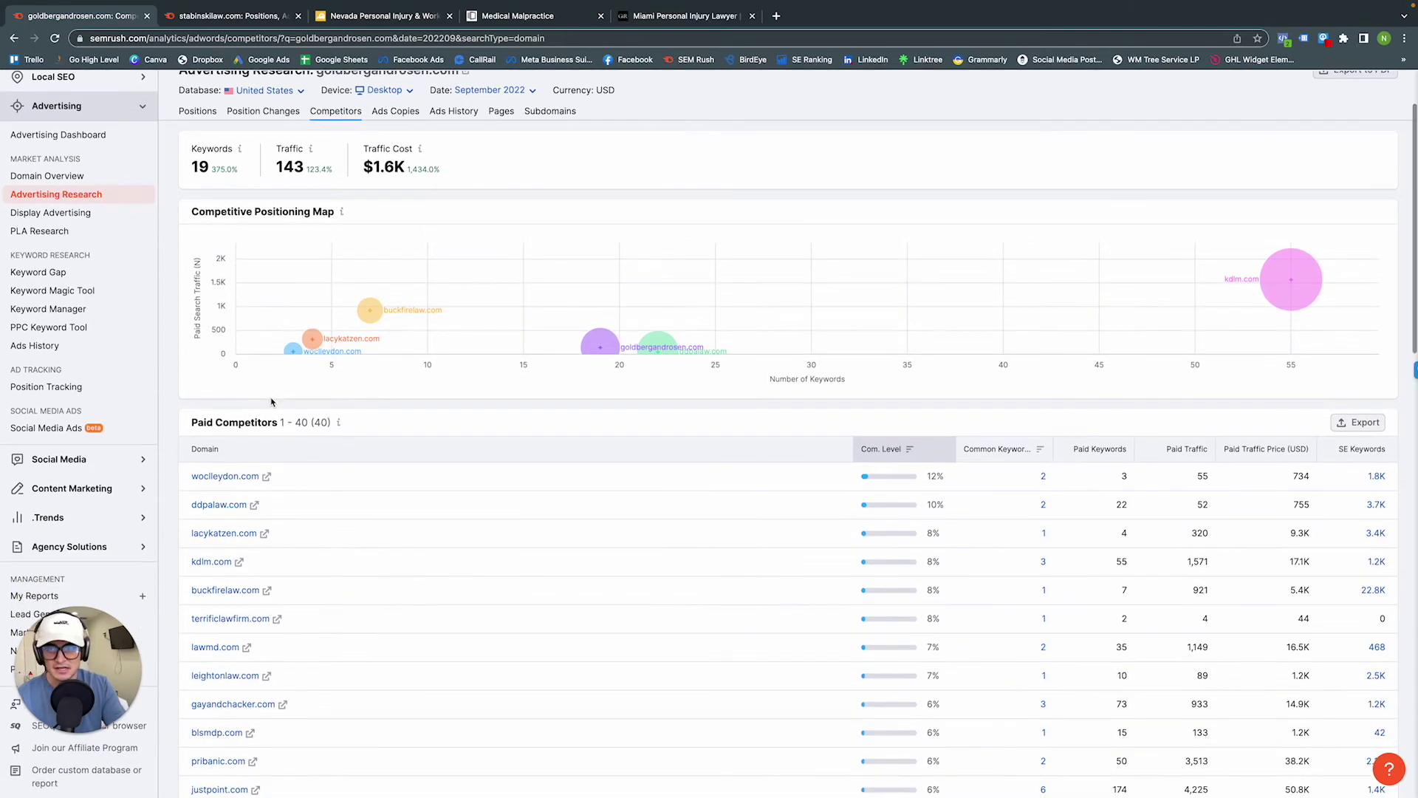
{"action": "scroll", "coordinate": [271, 401], "scroll_direction": "down", "scroll_amount": 2}
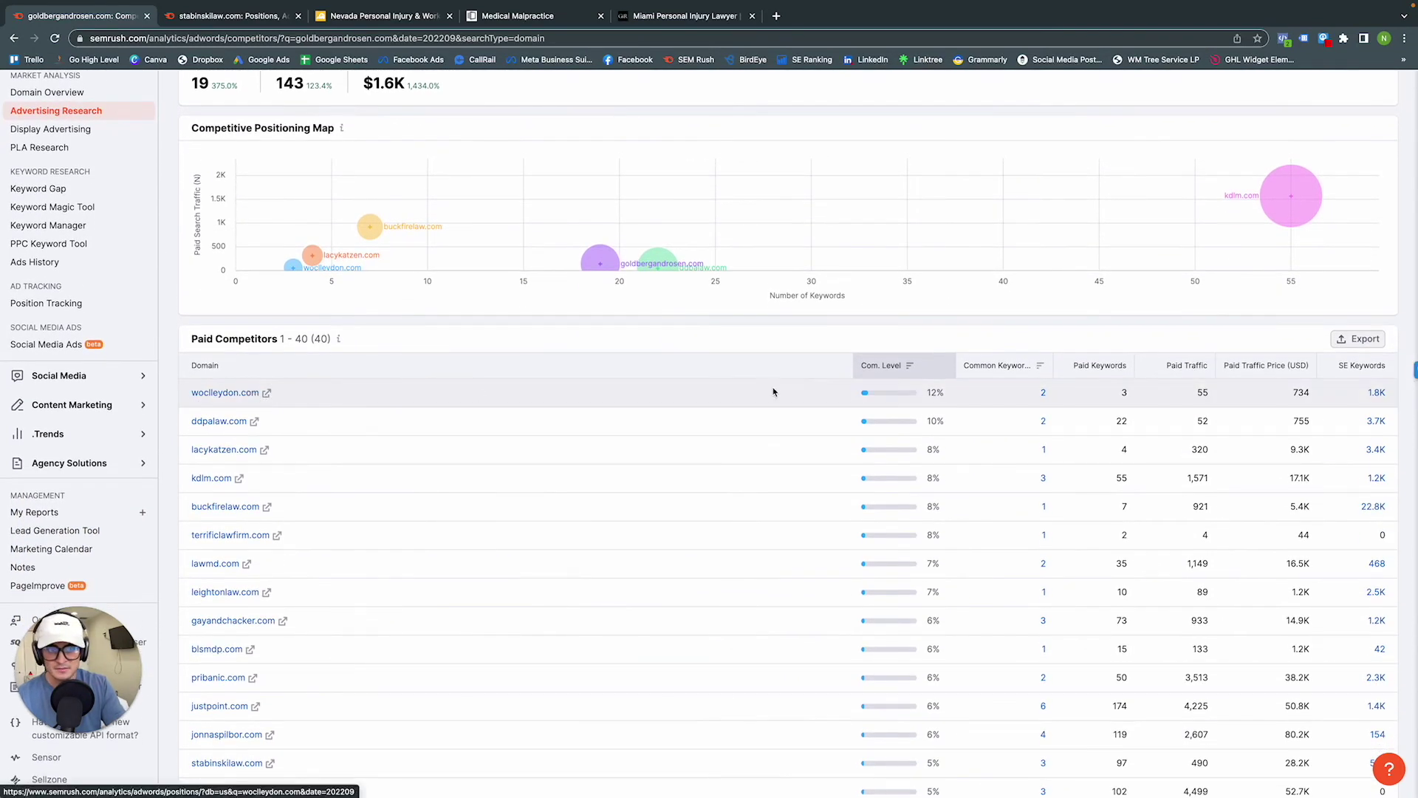
{"action": "scroll", "coordinate": [1028, 394], "scroll_direction": "down", "scroll_amount": 1}
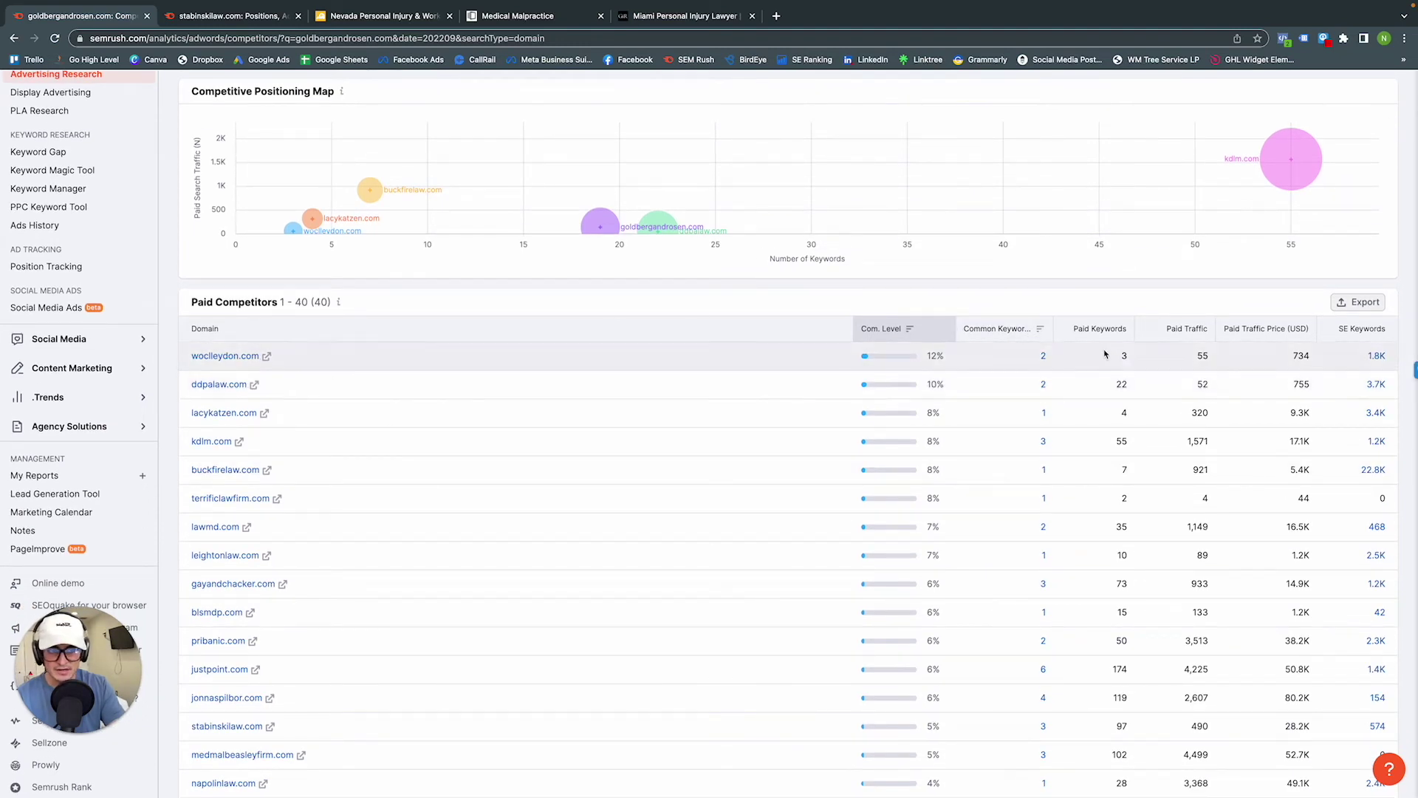
{"action": "mouse_move", "coordinate": [1105, 334]}
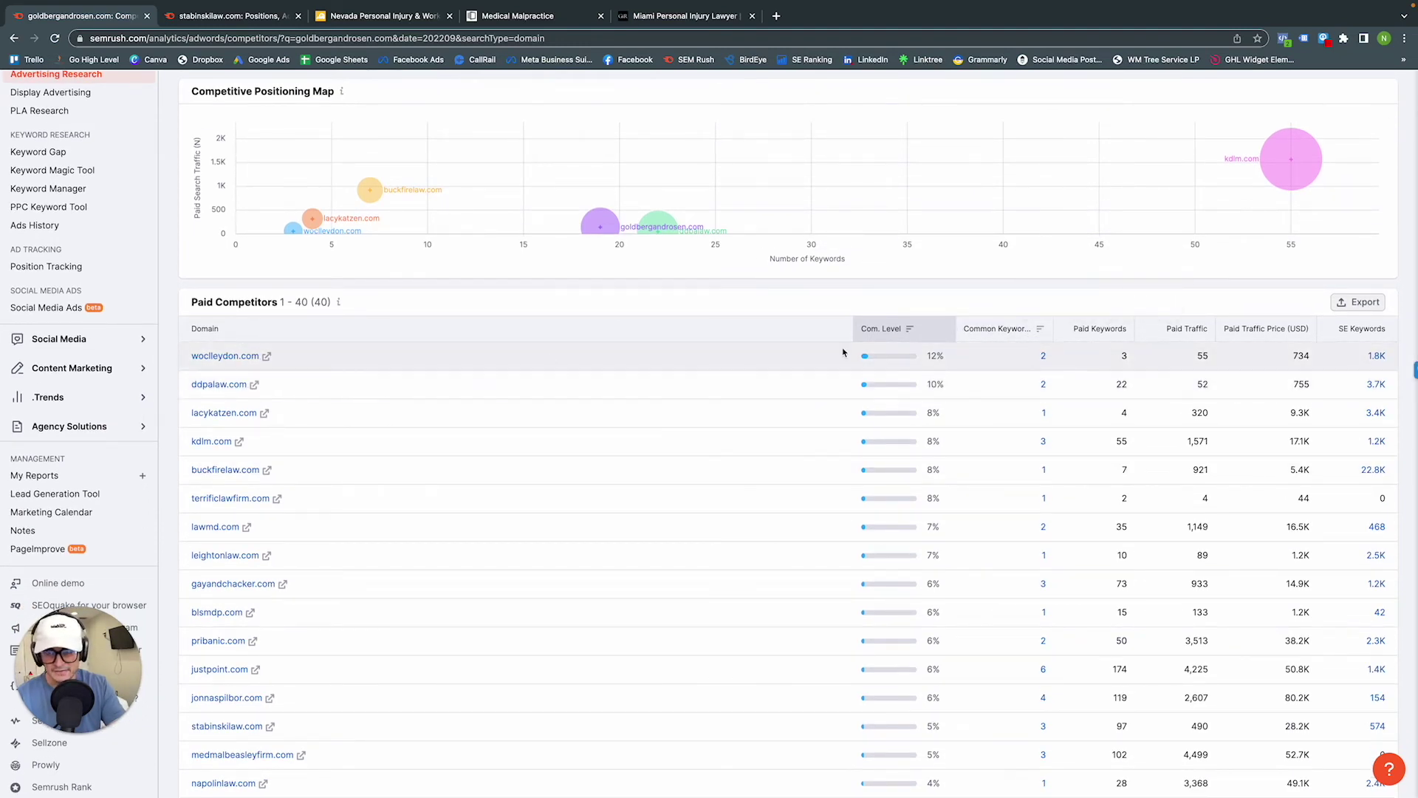
{"action": "mouse_move", "coordinate": [1202, 325]}
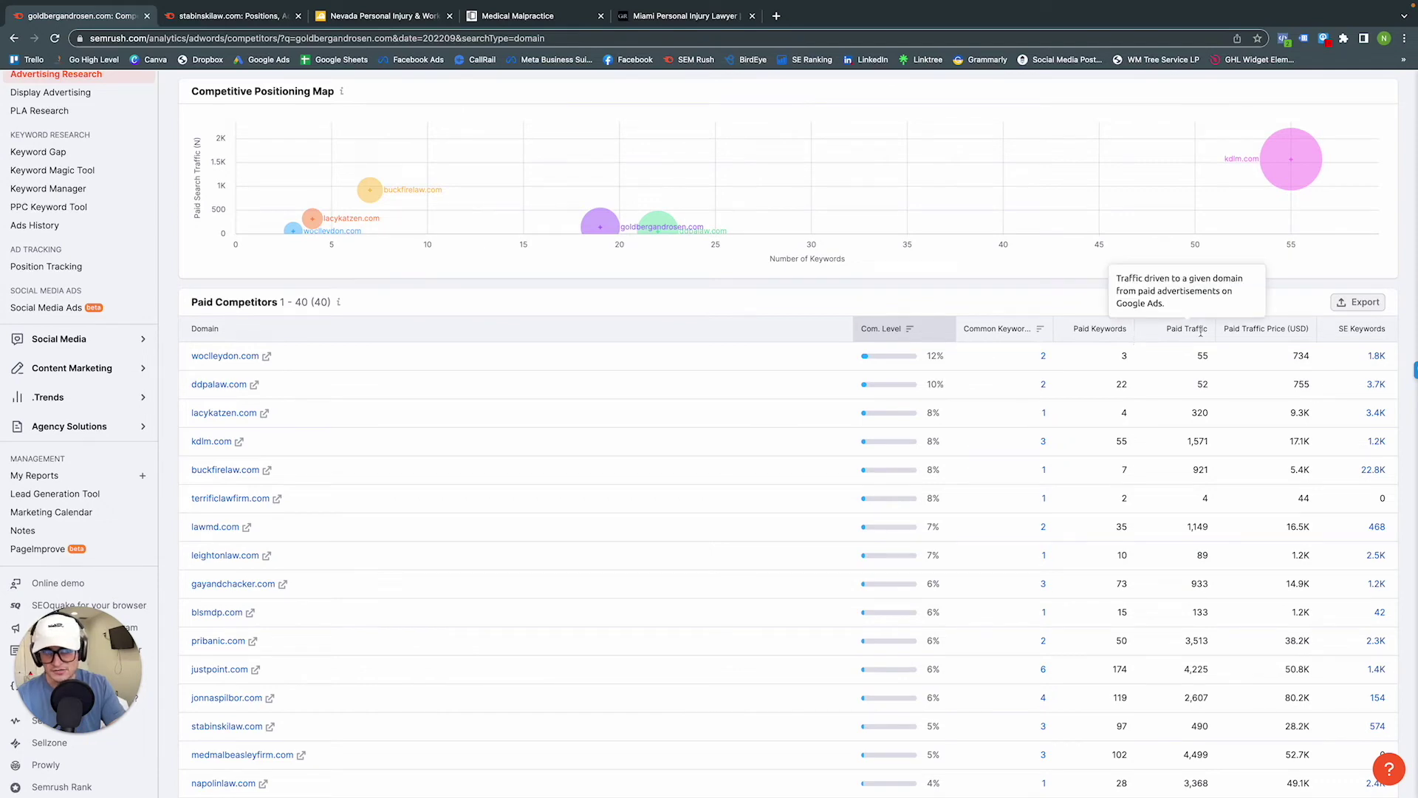
{"action": "mouse_move", "coordinate": [1248, 328]}
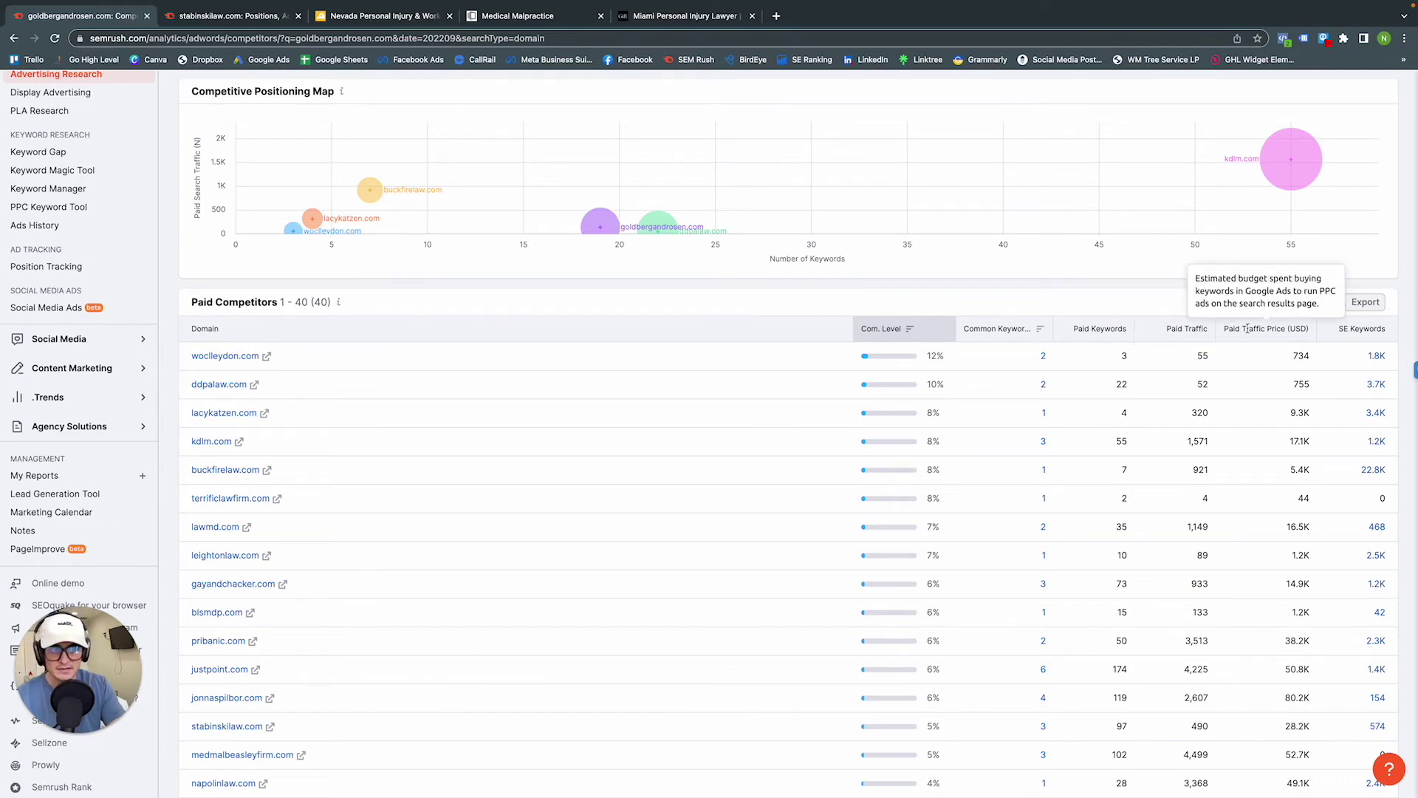
Look through the Paid Competitors list, comparing the domains' competition level, paid traffic and traffic price
{"action": "scroll", "coordinate": [1104, 326], "scroll_direction": "down", "scroll_amount": 7}
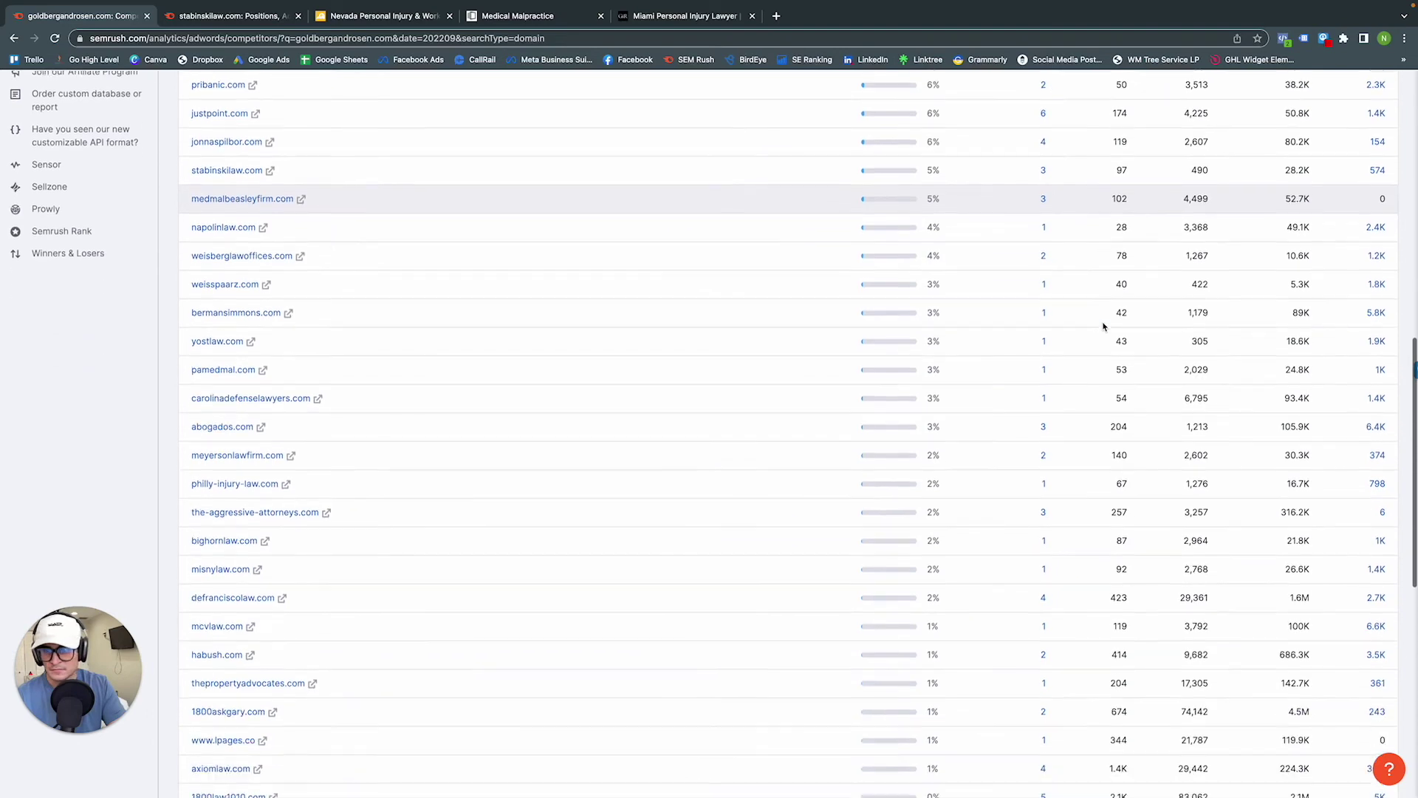
{"action": "scroll", "coordinate": [1103, 327], "scroll_direction": "up", "scroll_amount": 5}
{"action": "scroll", "coordinate": [1103, 327], "scroll_direction": "up", "scroll_amount": 2}
{"action": "scroll", "coordinate": [281, 362], "scroll_direction": "up", "scroll_amount": 1}
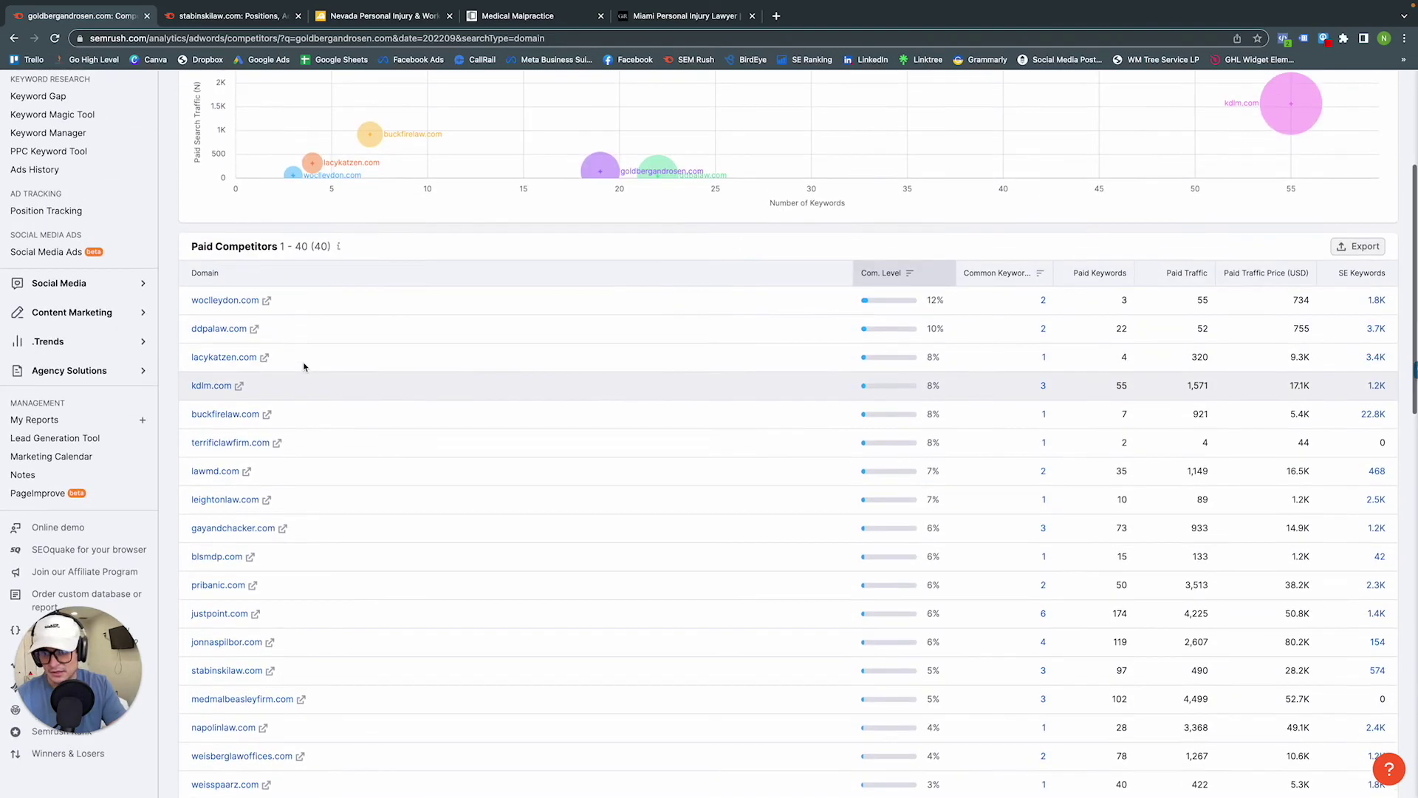
{"action": "scroll", "coordinate": [303, 350], "scroll_direction": "up", "scroll_amount": 5}
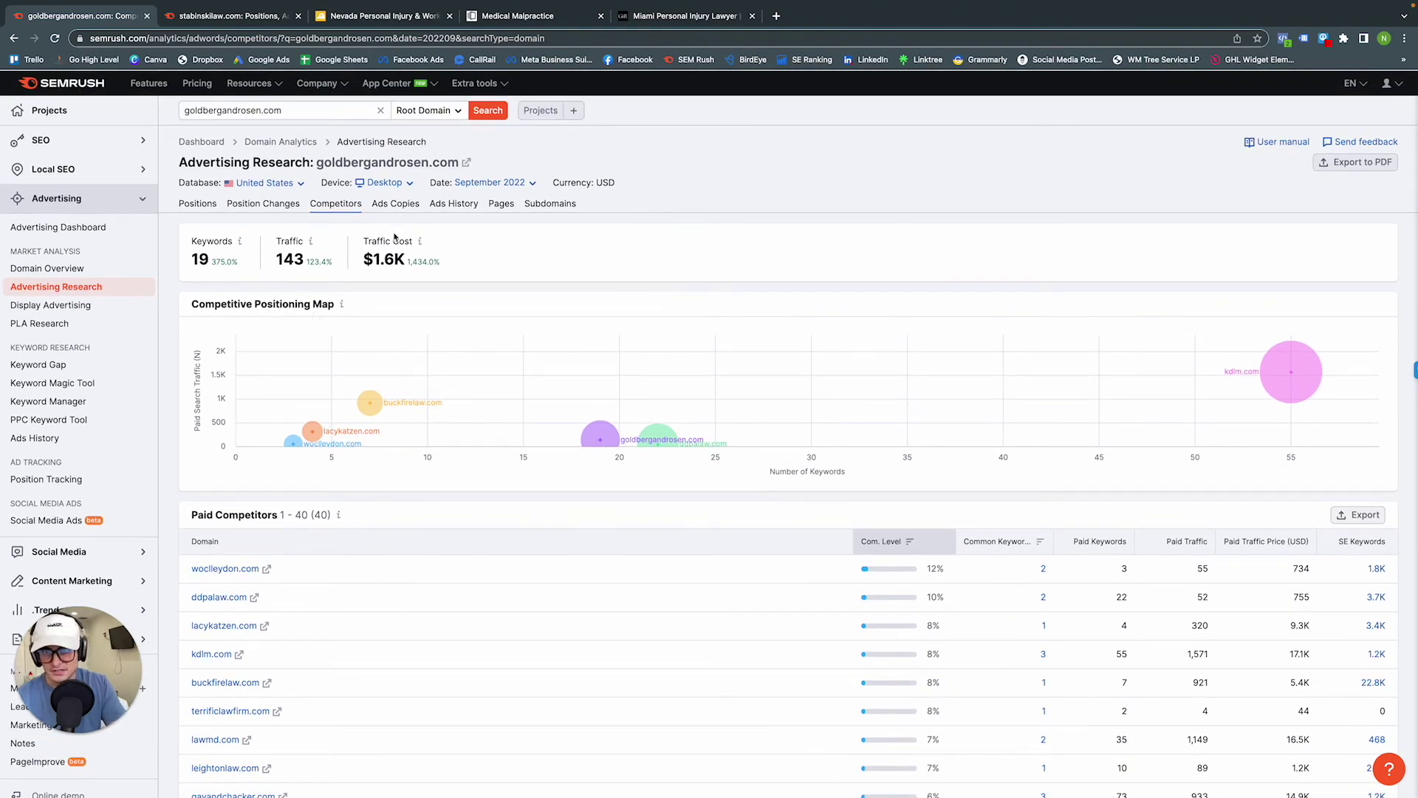
Open the Ads Copies report and examine the first Medical Malpractice ad's text and the keywords that trigger it
{"action": "left_click", "coordinate": [396, 207]}
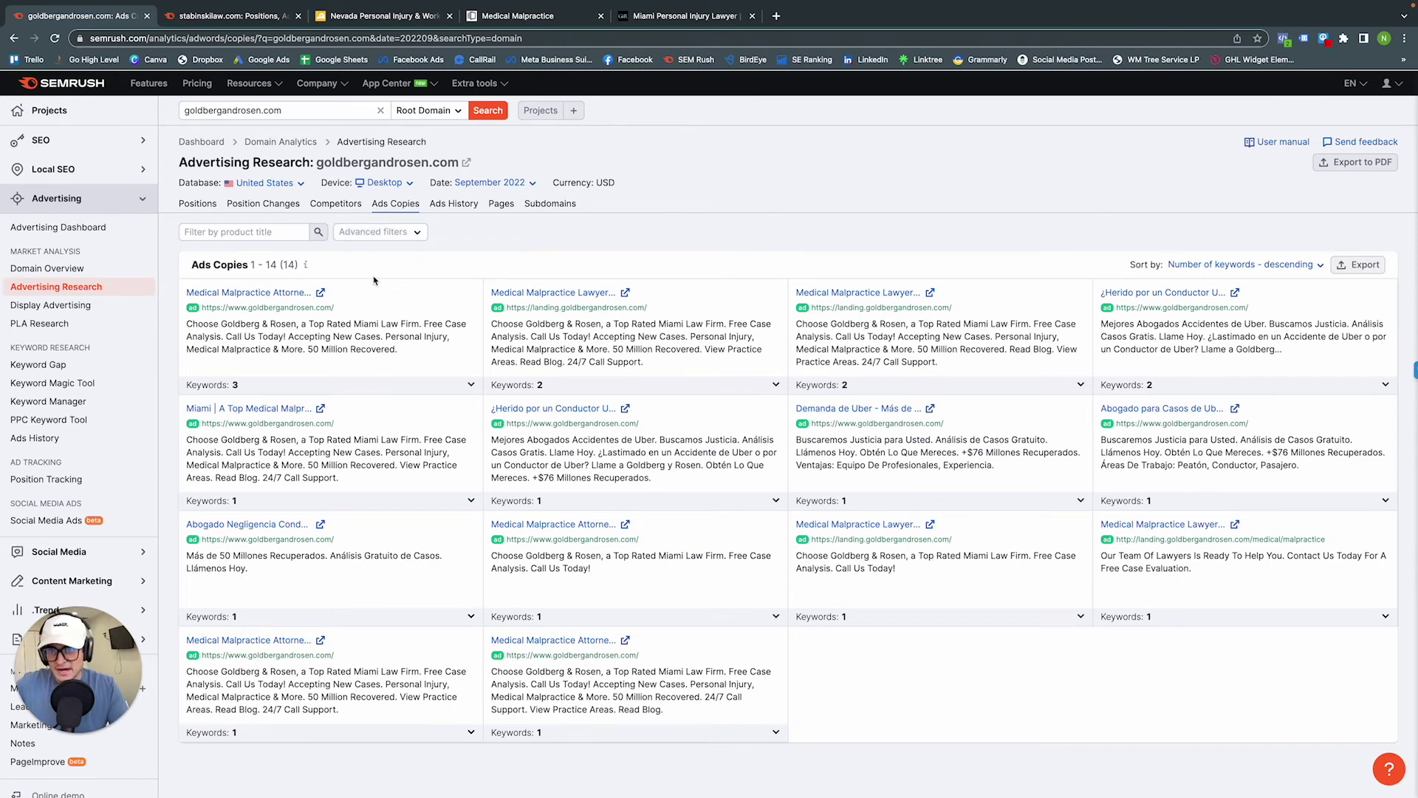
{"action": "left_click", "coordinate": [470, 385]}
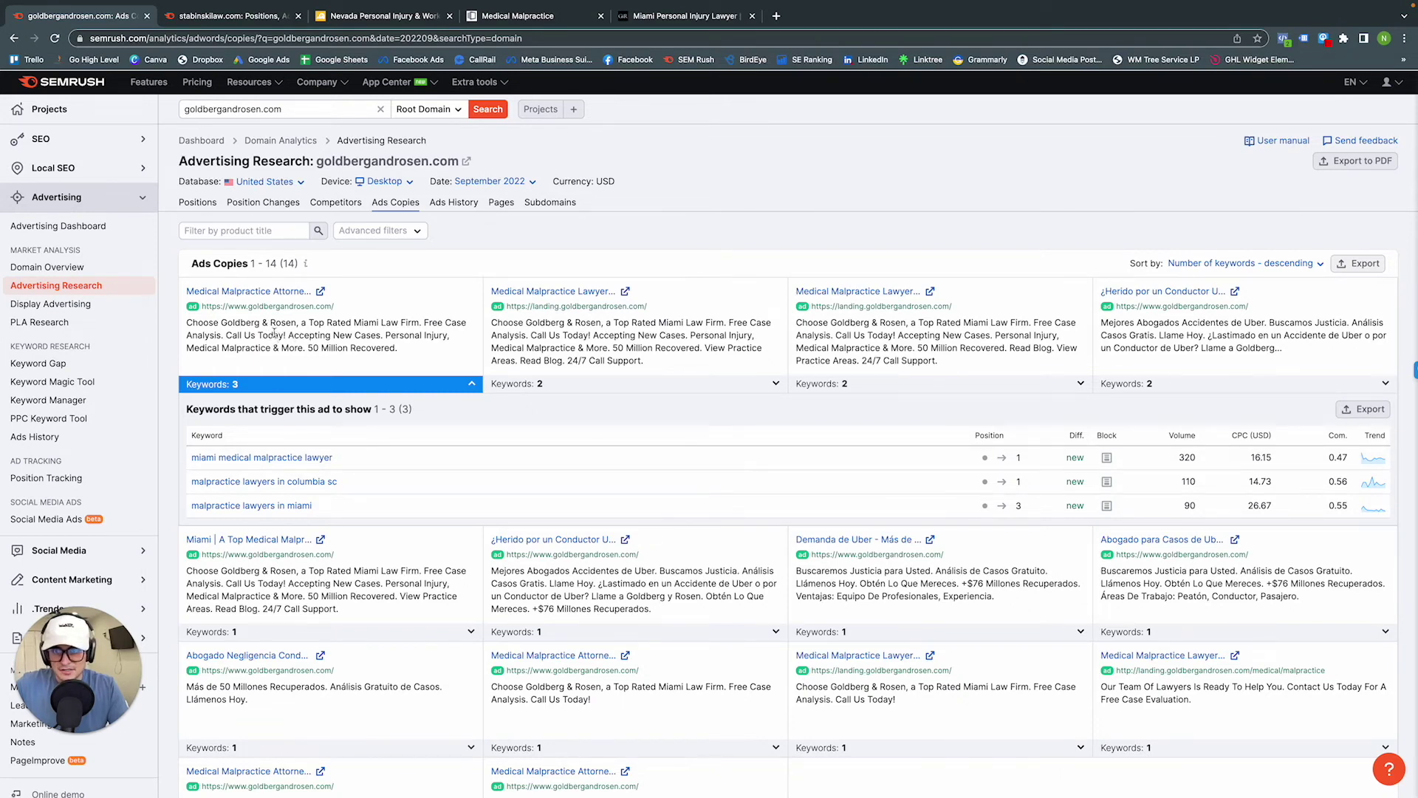
{"action": "left_click_drag", "start_coordinate": [408, 353], "coordinate": [195, 334]}
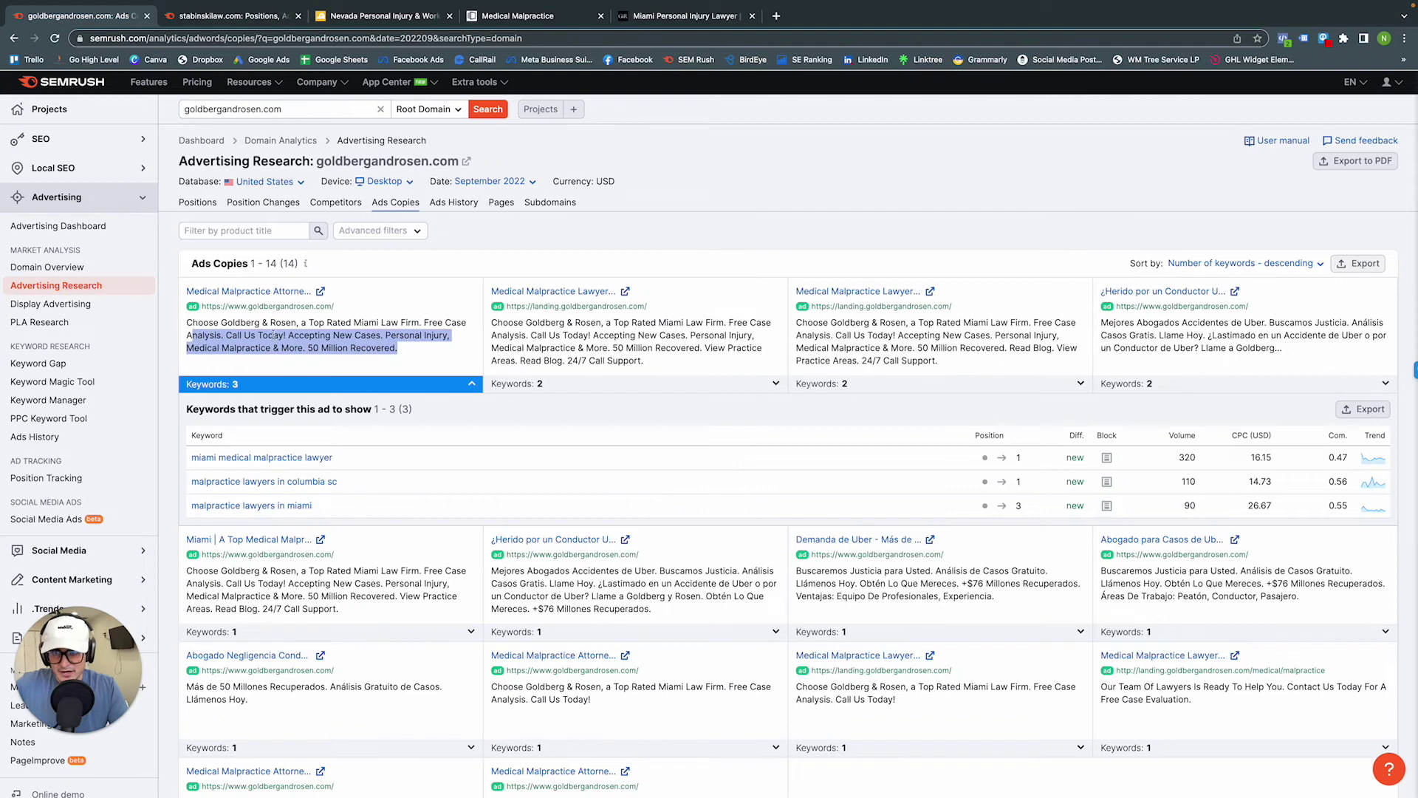
{"action": "left_click", "coordinate": [195, 334]}
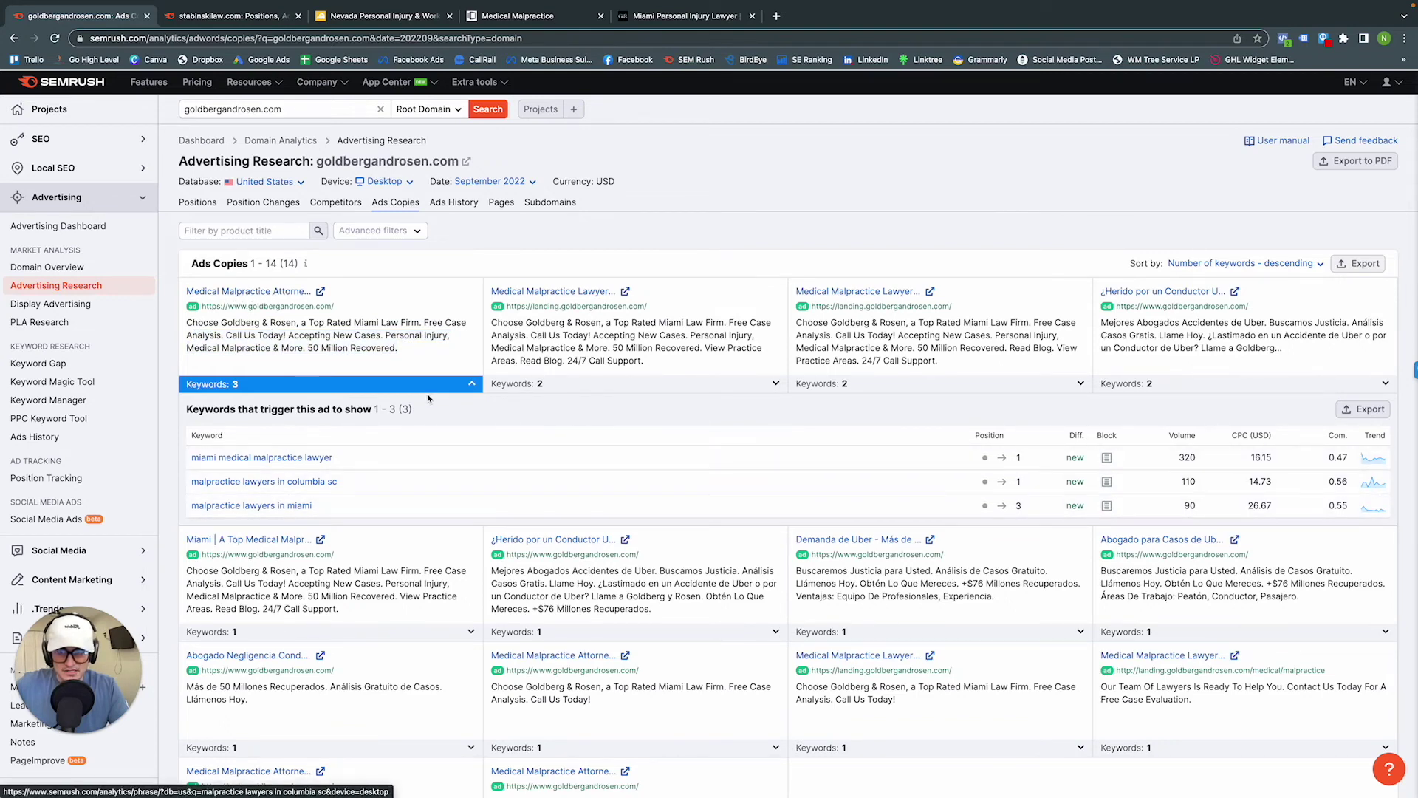
Examine the keywords that trigger the two Medical Malpractice Lawyer landing-page ads in the first row, and collapse all keyword lists
{"action": "left_click", "coordinate": [472, 388]}
{"action": "left_click", "coordinate": [583, 385]}
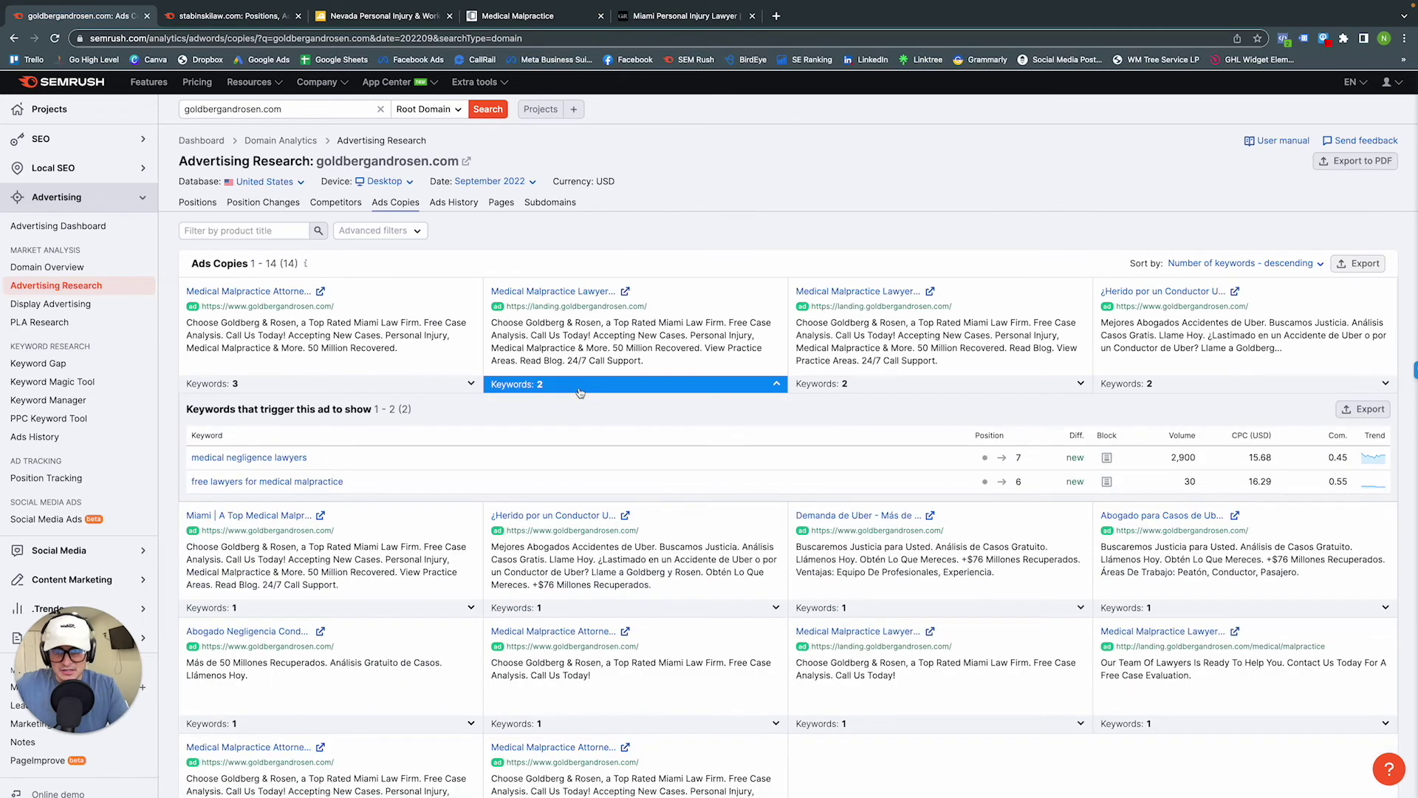
{"action": "left_click", "coordinate": [583, 386]}
{"action": "left_click", "coordinate": [890, 385]}
{"action": "left_click", "coordinate": [890, 385]}
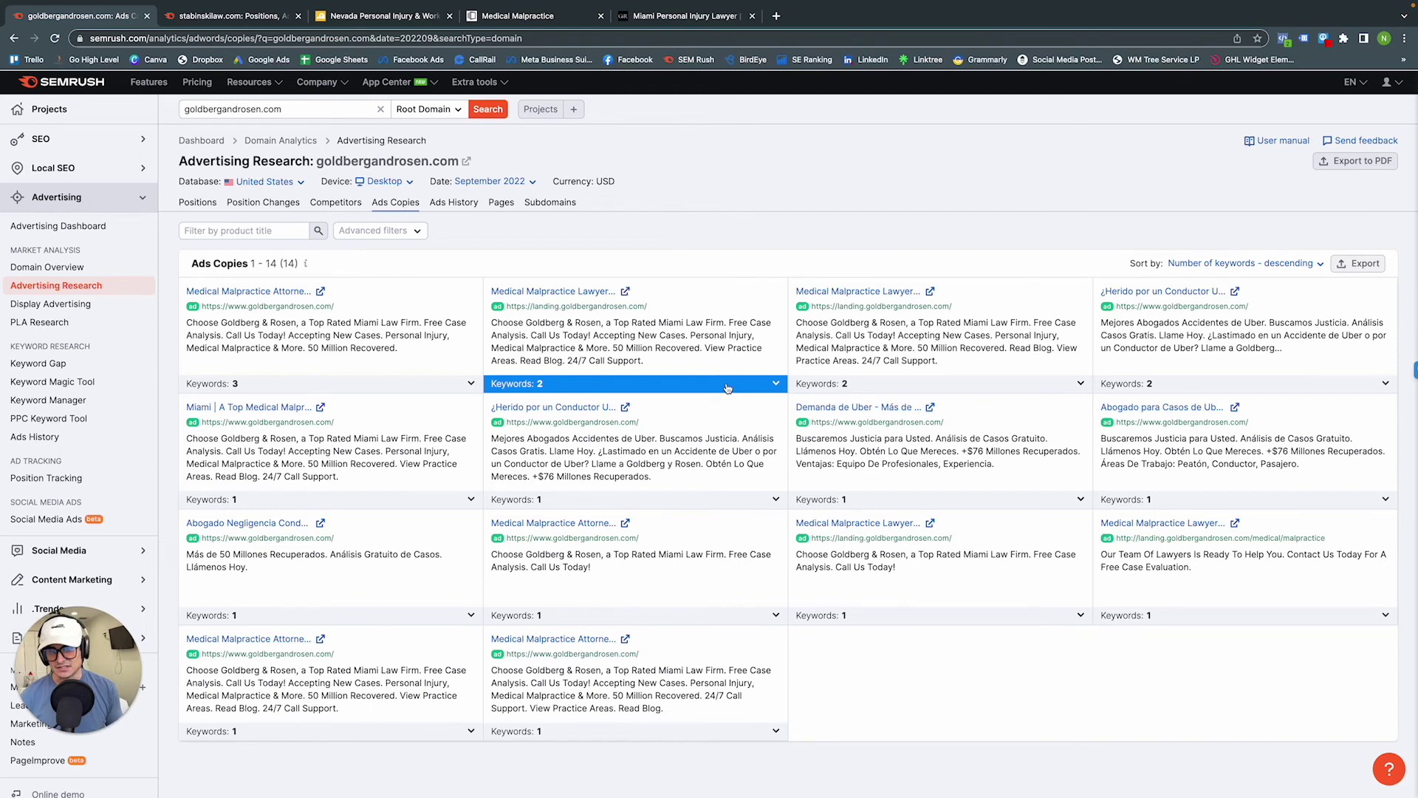
{"action": "scroll", "coordinate": [590, 296], "scroll_direction": "down", "scroll_amount": 1}
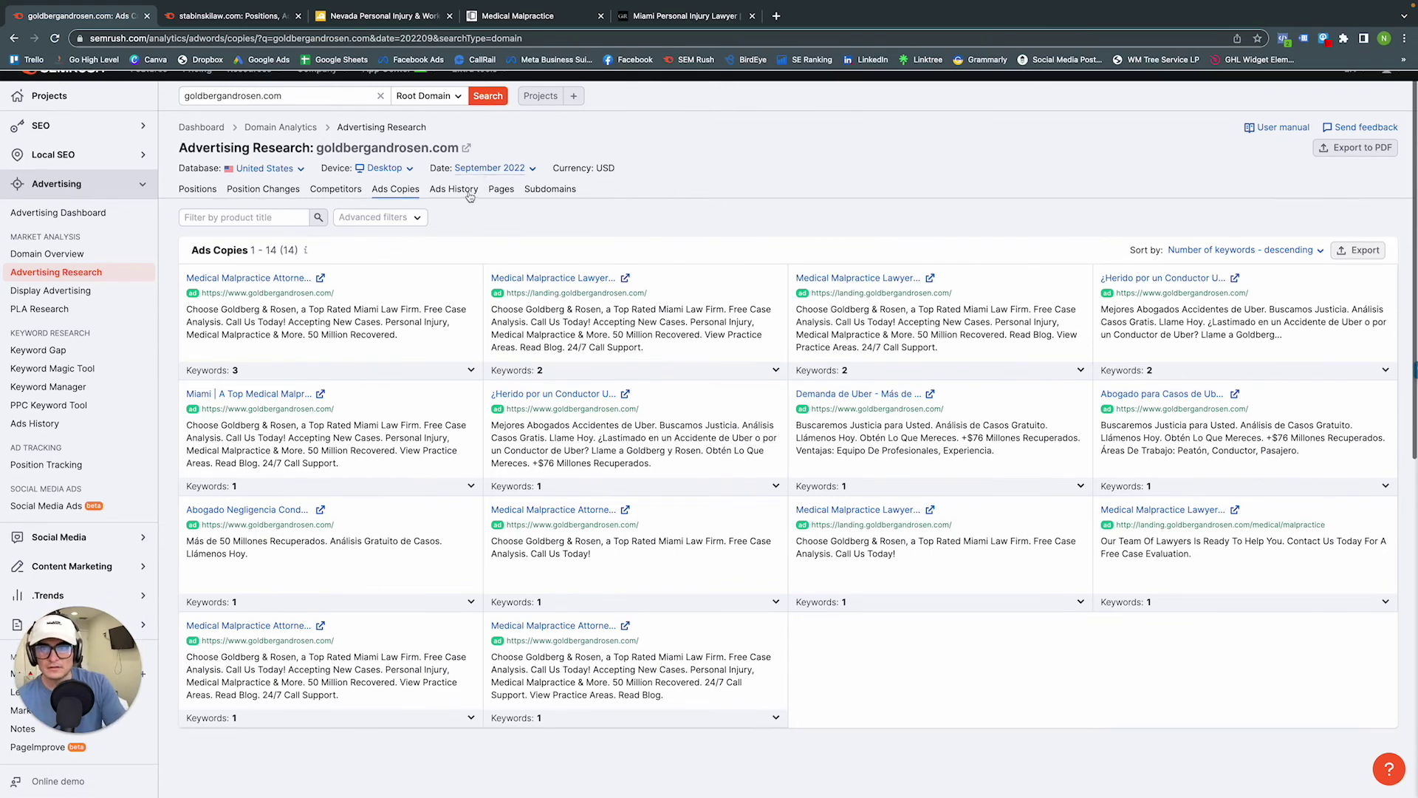
Open the Ads History report and examine each keyword's coverage, CPC, traffic and monthly ad positions from October 2021 to September 2022
{"action": "left_click", "coordinate": [465, 196]}
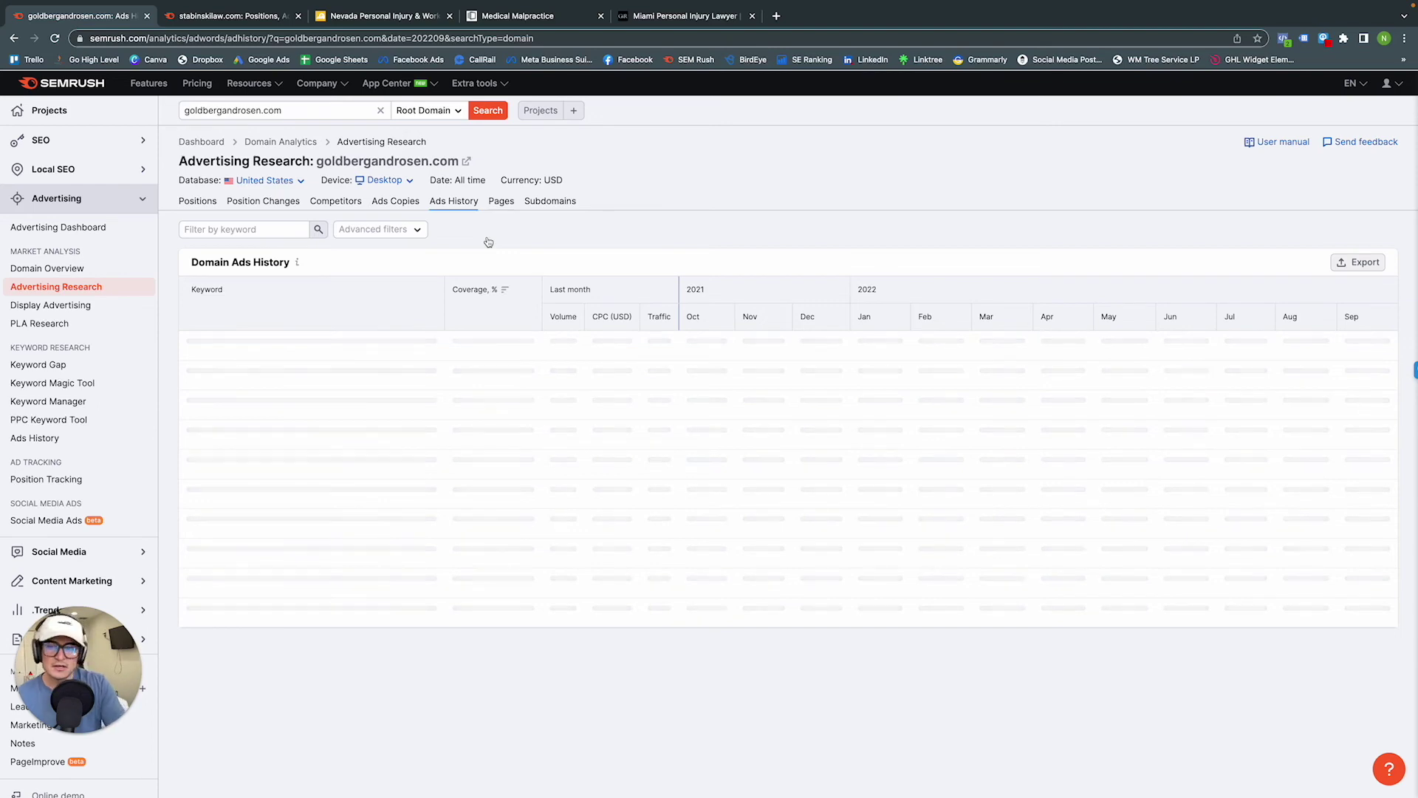
{"action": "scroll", "coordinate": [576, 333], "scroll_direction": "down", "scroll_amount": 1}
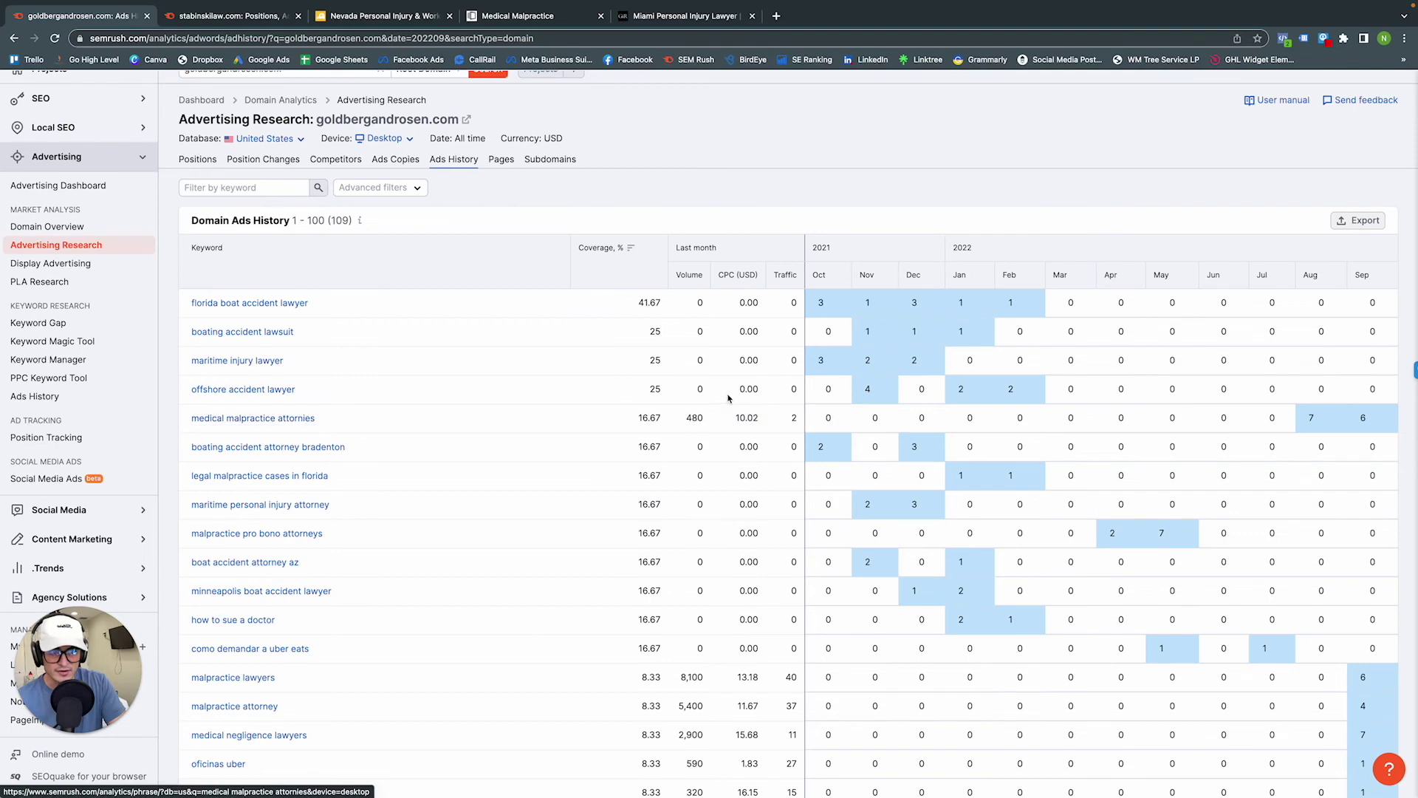
{"action": "scroll", "coordinate": [1215, 395], "scroll_direction": "down", "scroll_amount": 2}
{"action": "scroll", "coordinate": [1255, 347], "scroll_direction": "down", "scroll_amount": 1}
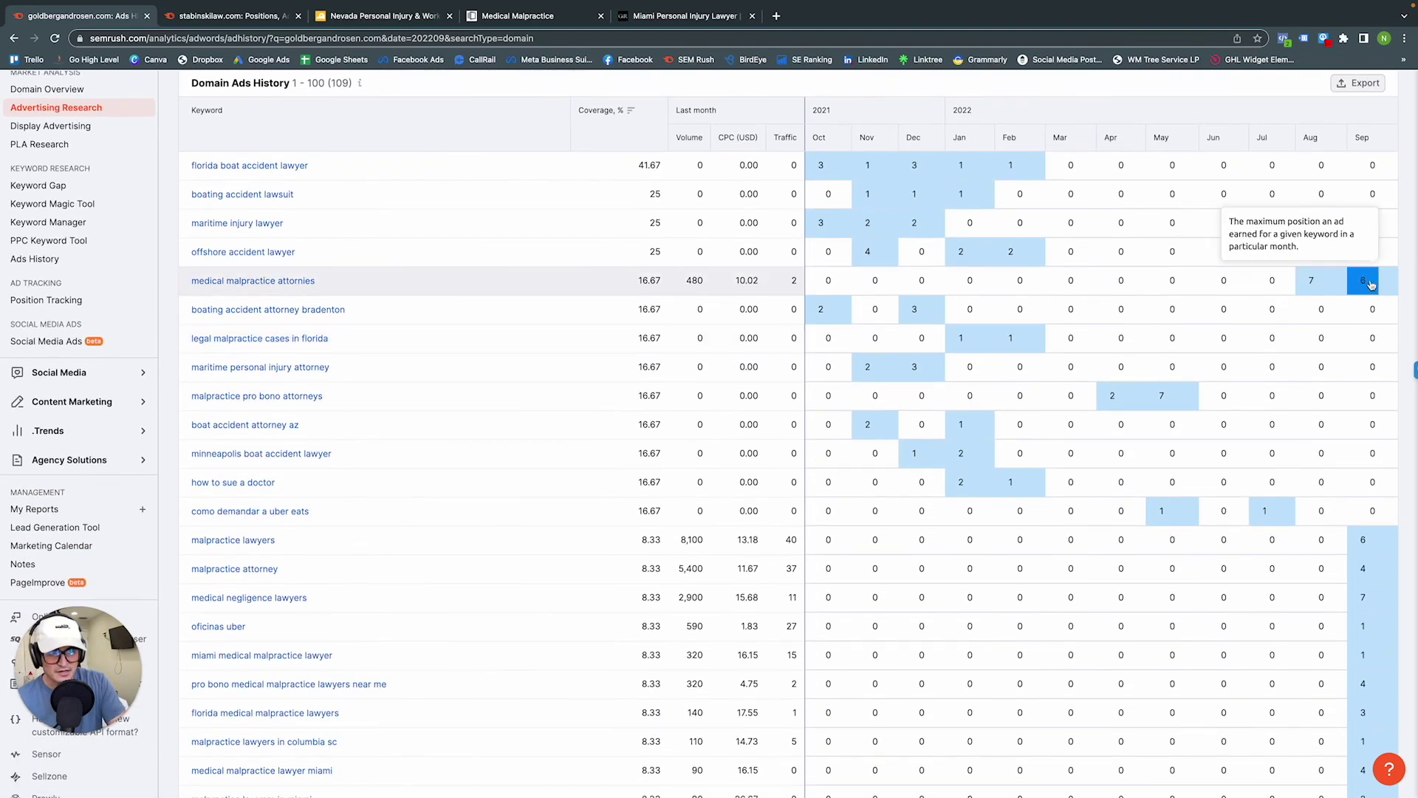
{"action": "scroll", "coordinate": [1300, 354], "scroll_direction": "down", "scroll_amount": 3}
{"action": "scroll", "coordinate": [1302, 389], "scroll_direction": "down", "scroll_amount": 2}
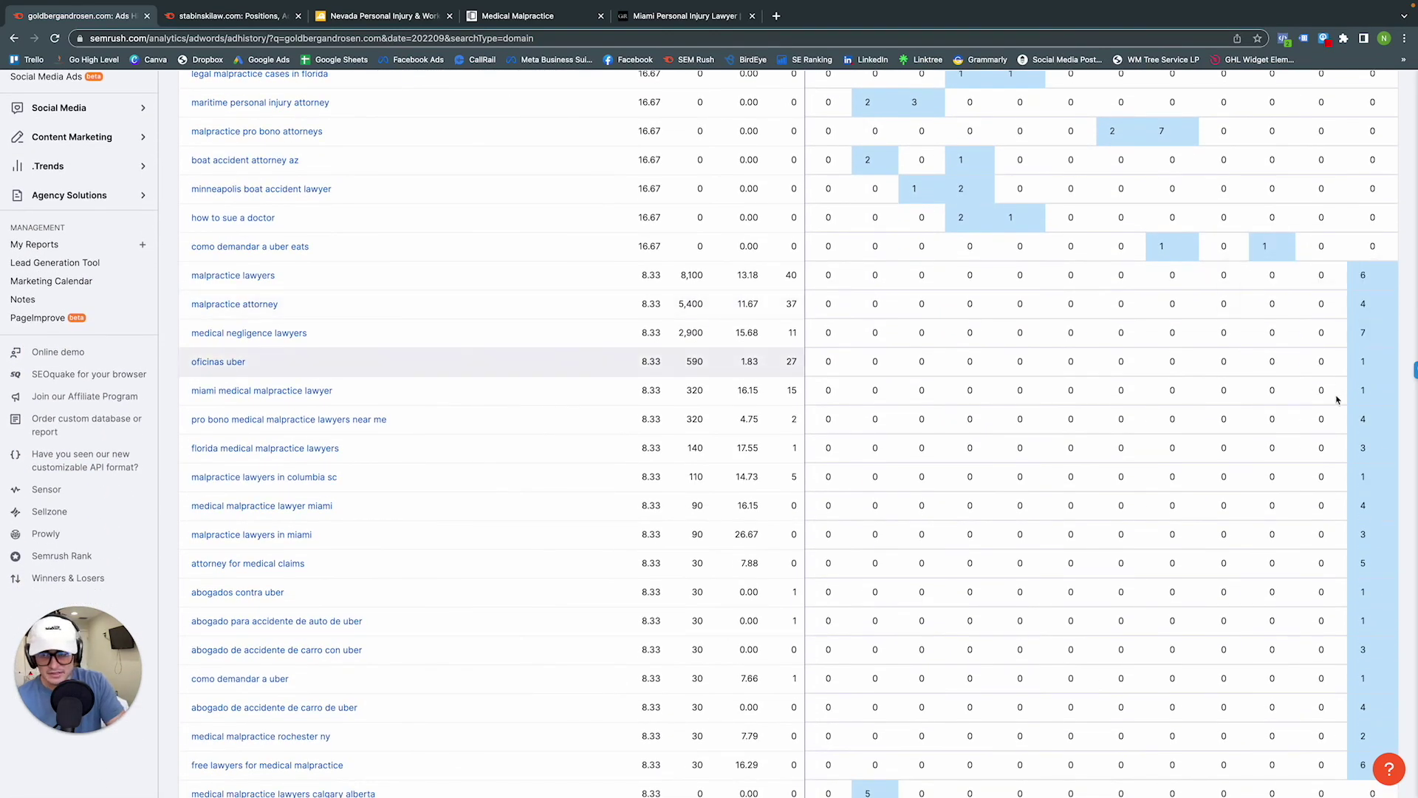
{"action": "scroll", "coordinate": [499, 366], "scroll_direction": "down", "scroll_amount": 1}
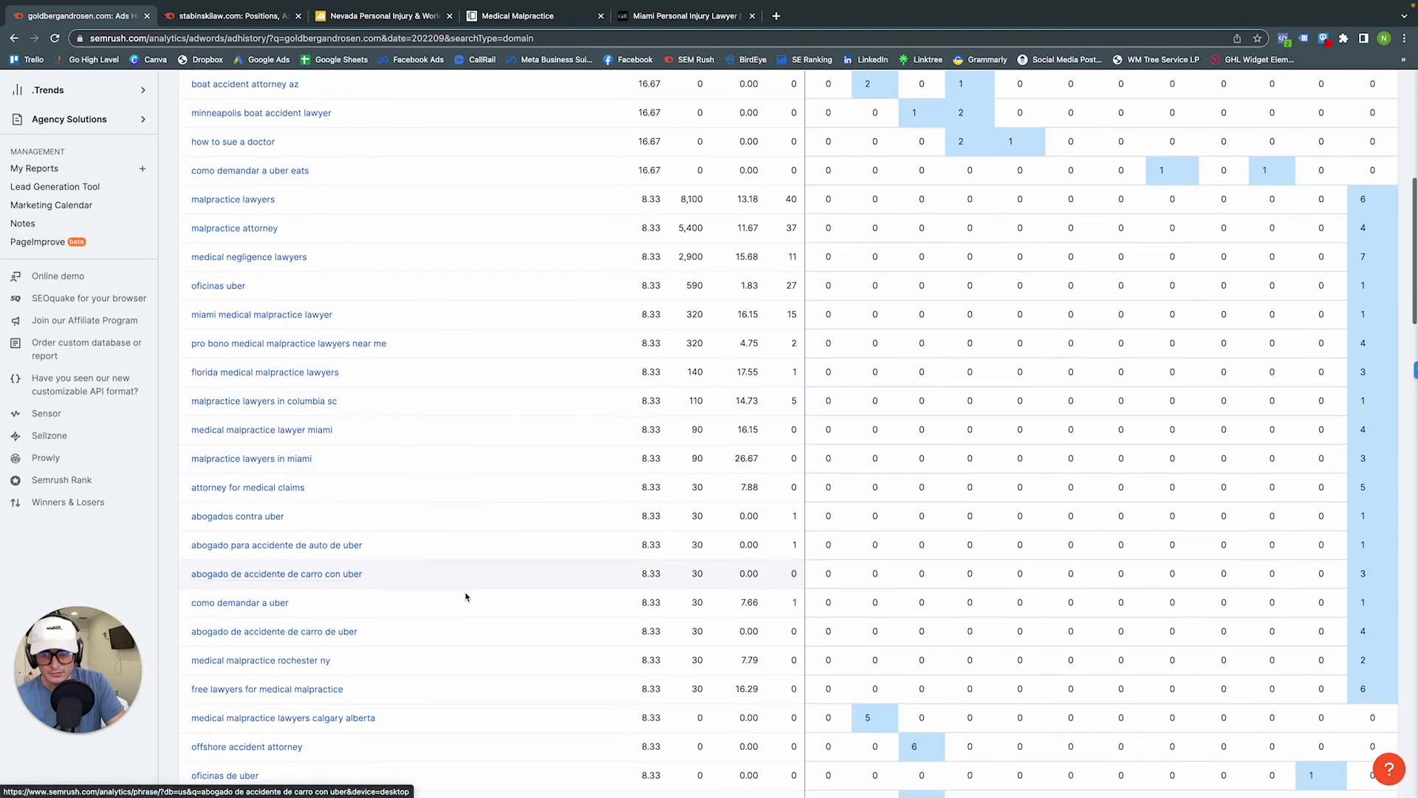
{"action": "scroll", "coordinate": [443, 444], "scroll_direction": "up", "scroll_amount": 1}
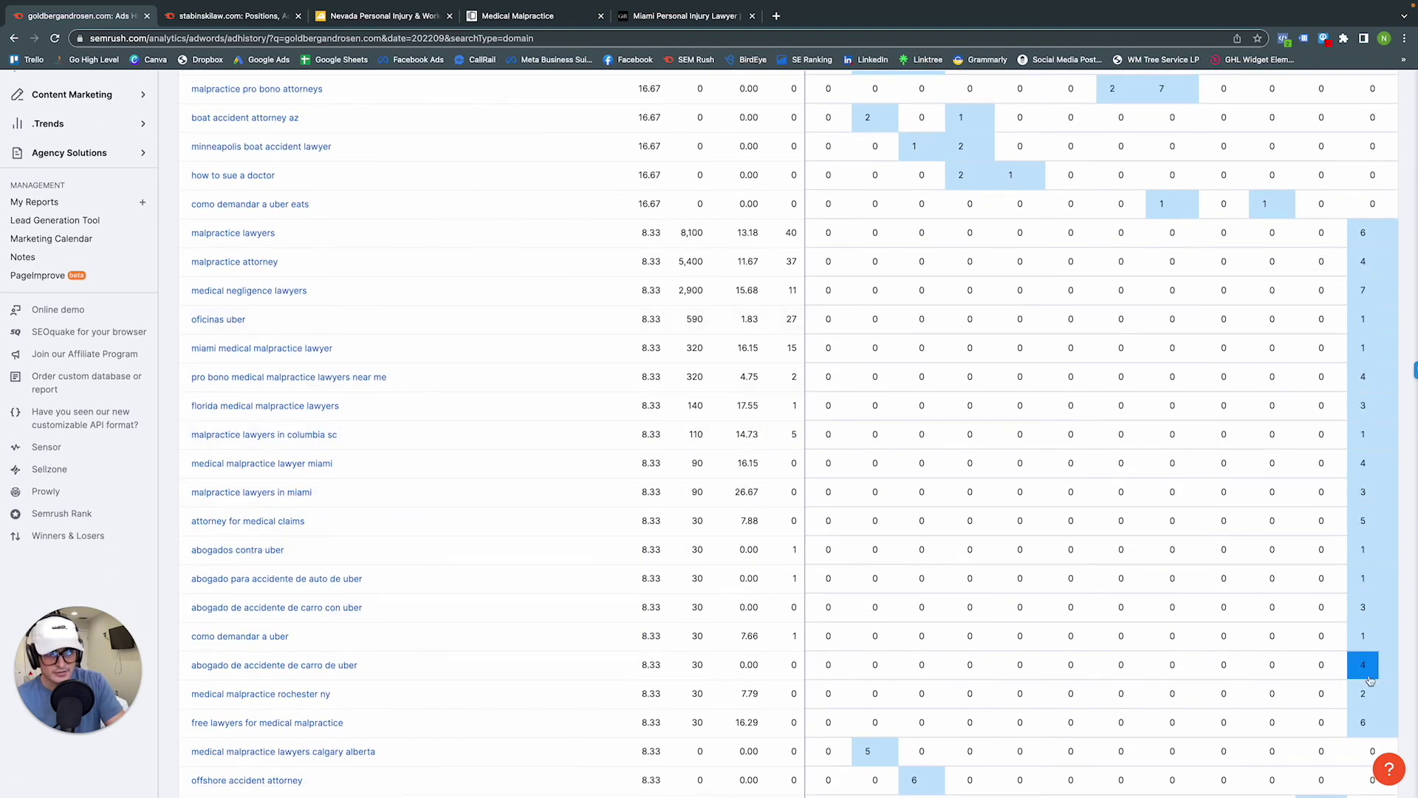
{"action": "scroll", "coordinate": [884, 548], "scroll_direction": "down", "scroll_amount": 2}
{"action": "scroll", "coordinate": [857, 487], "scroll_direction": "up", "scroll_amount": 10}
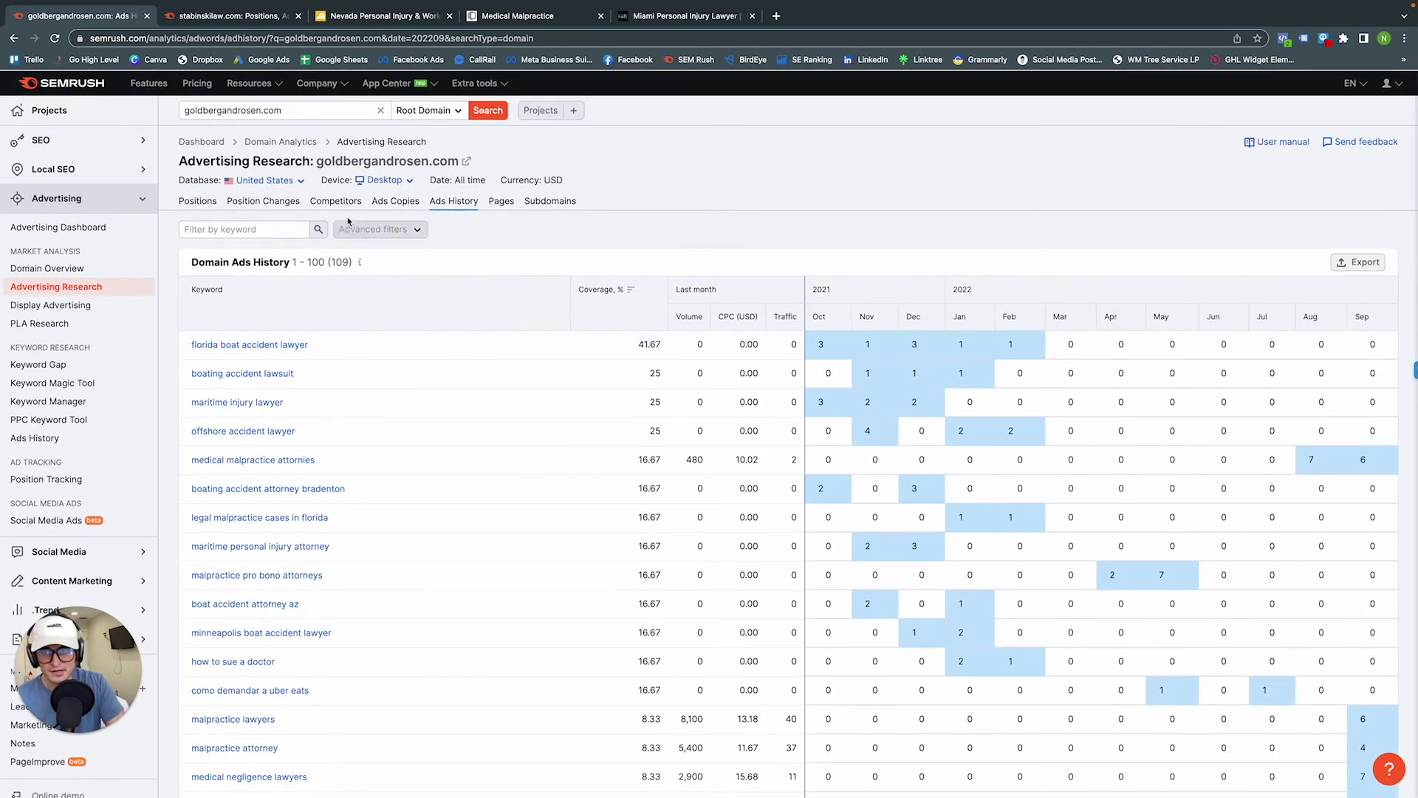
Open the Positions report for goldbergandrosen.com
{"action": "left_click", "coordinate": [193, 207]}
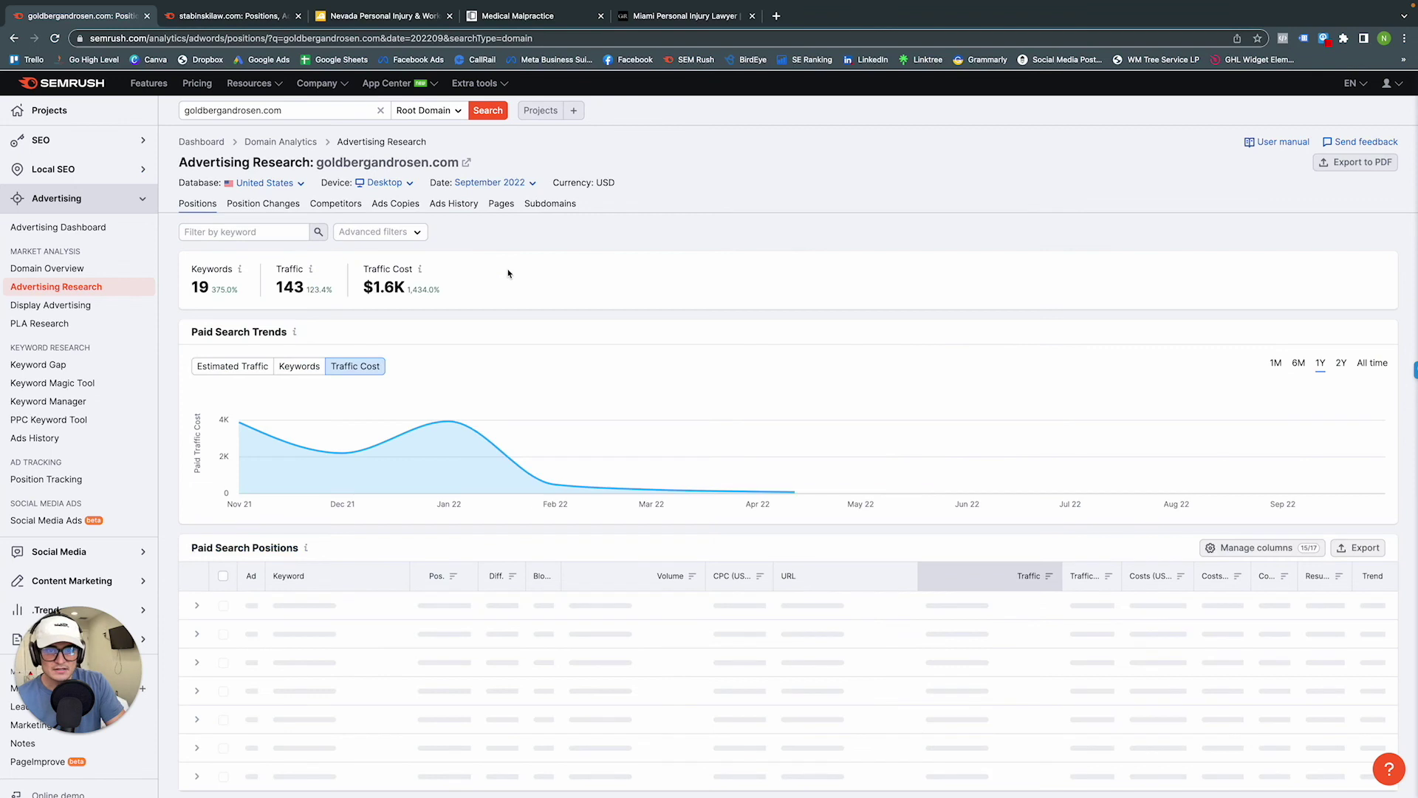